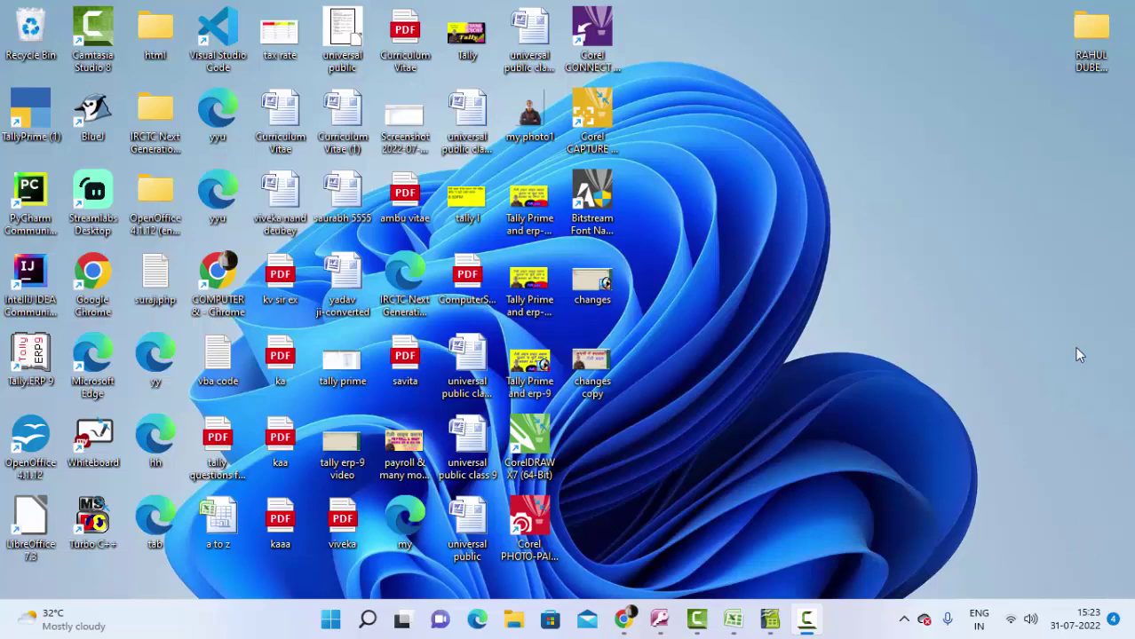
Refresh the desktop repeatedly from its right-click menu.
right_click(786, 94)
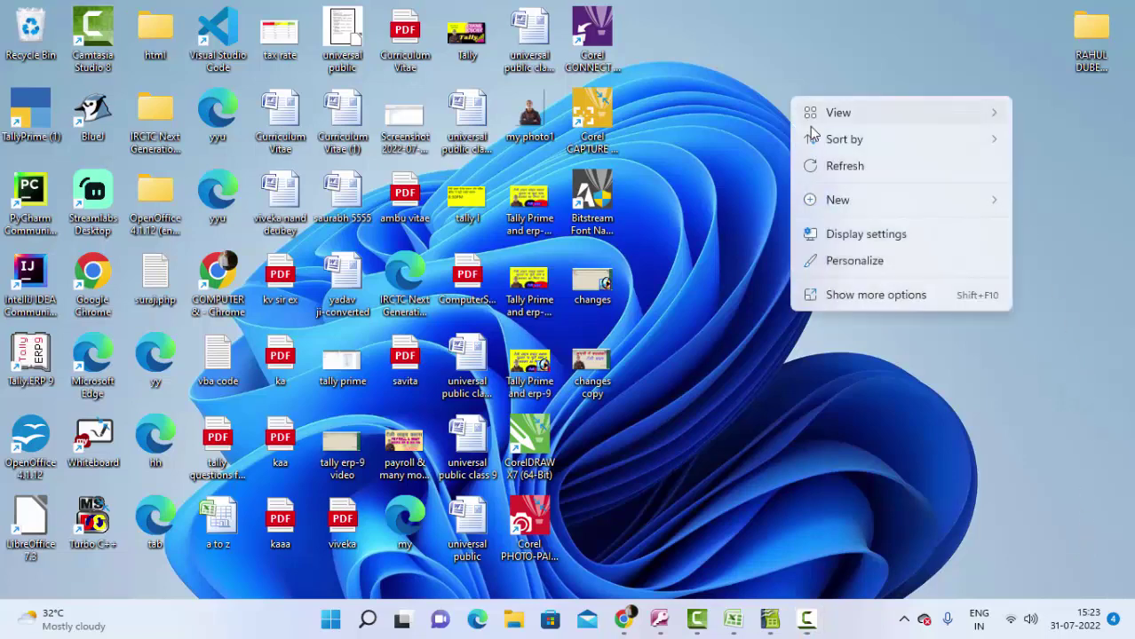
click(839, 165)
right_click(724, 39)
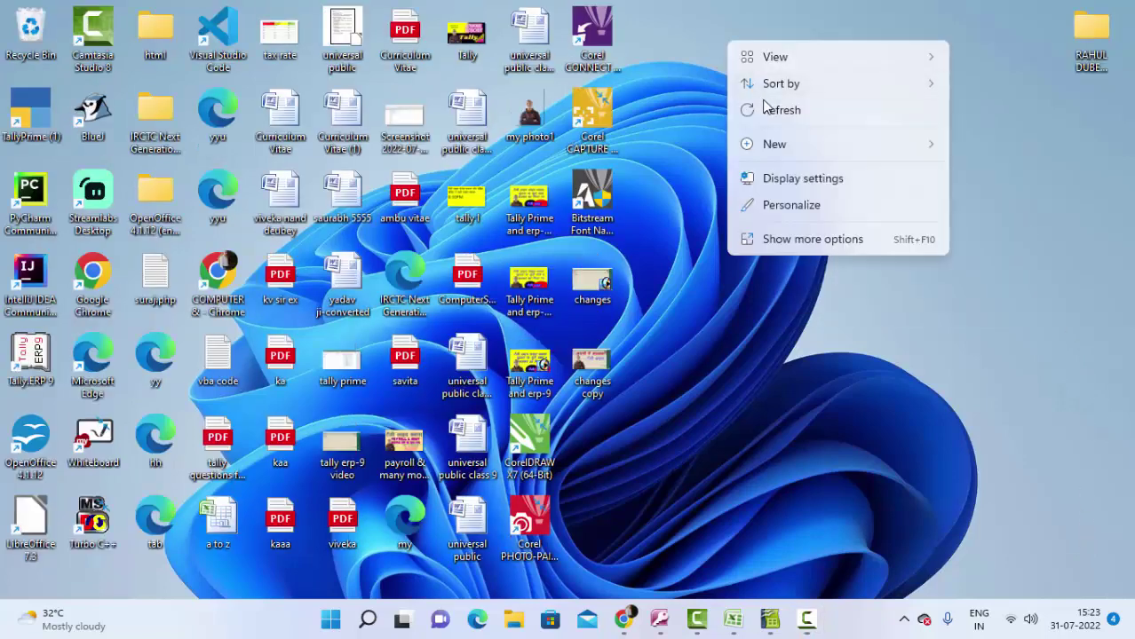
click(764, 105)
right_click(766, 104)
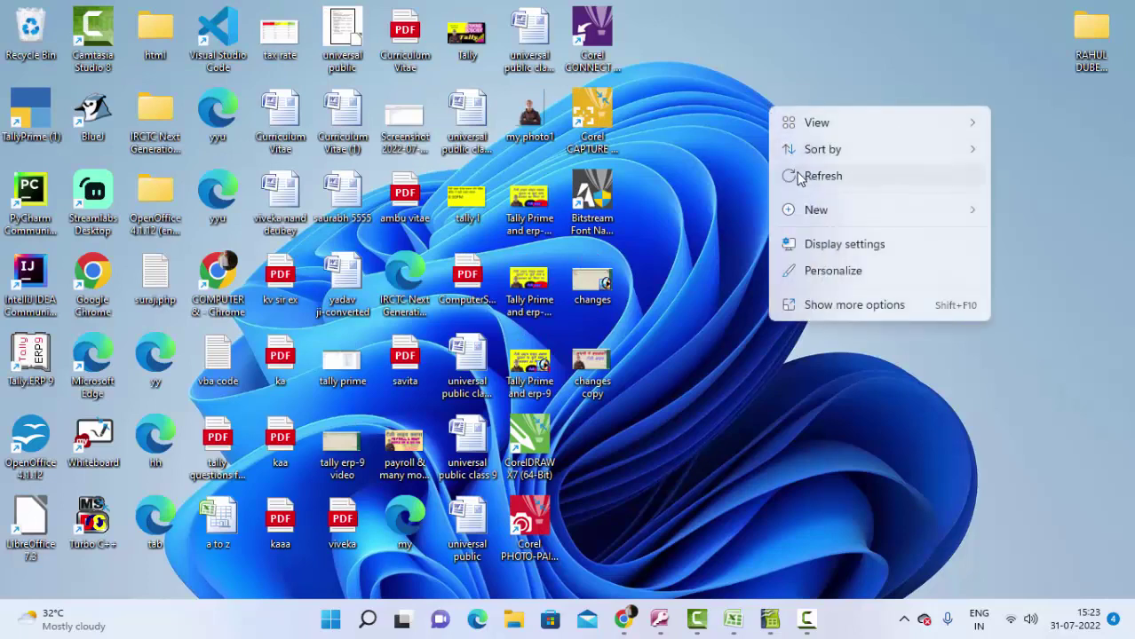
click(800, 177)
right_click(810, 167)
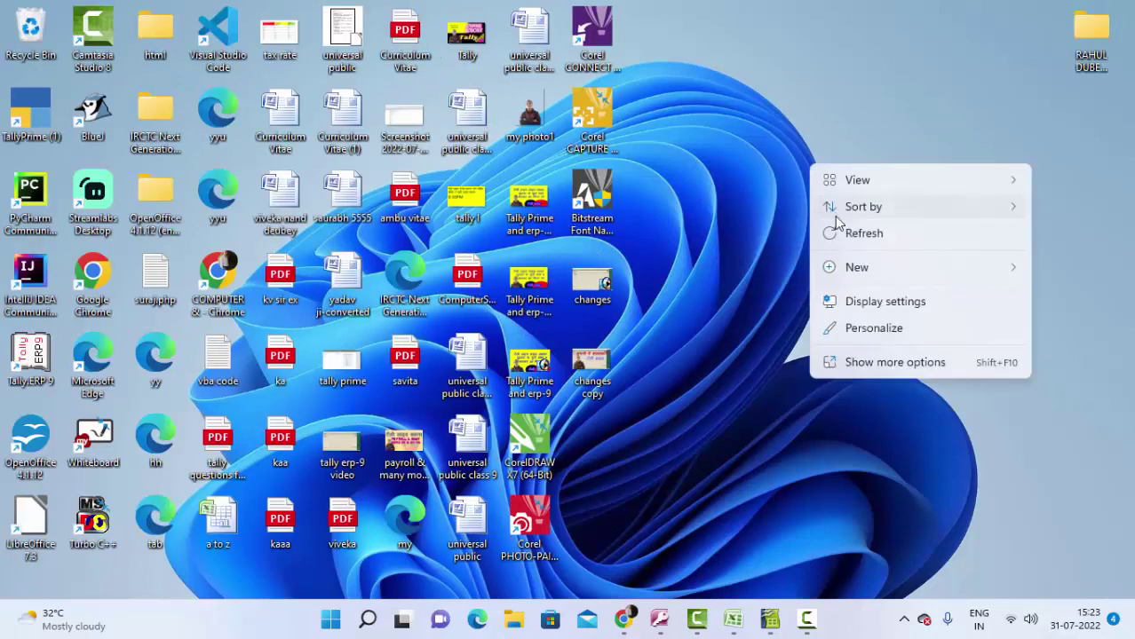
click(777, 138)
right_click(777, 133)
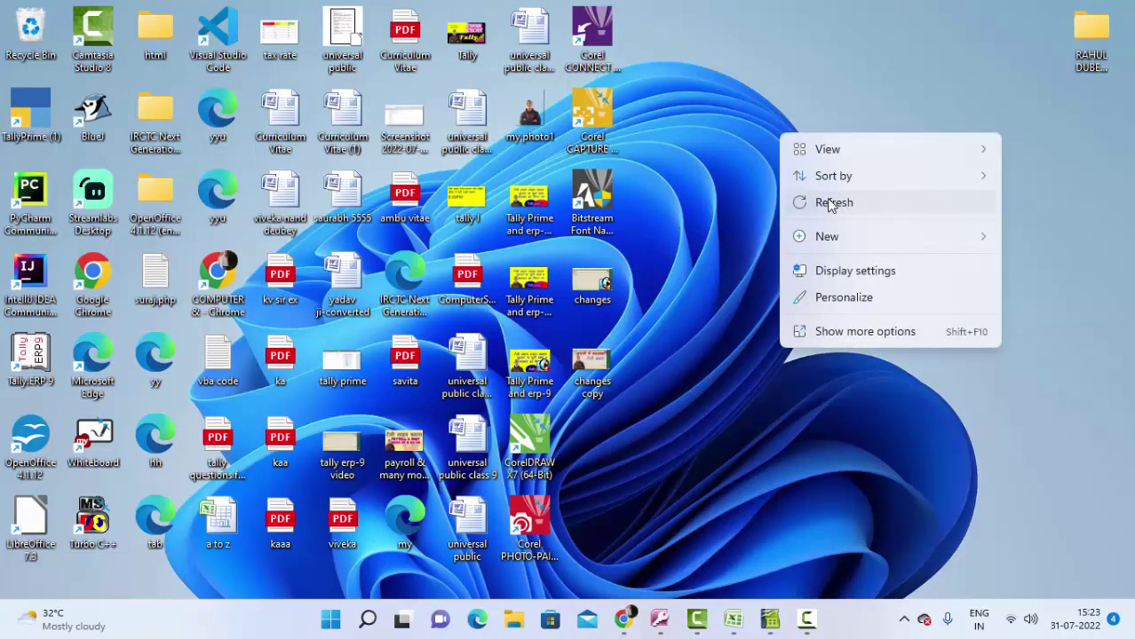
click(827, 198)
right_click(806, 88)
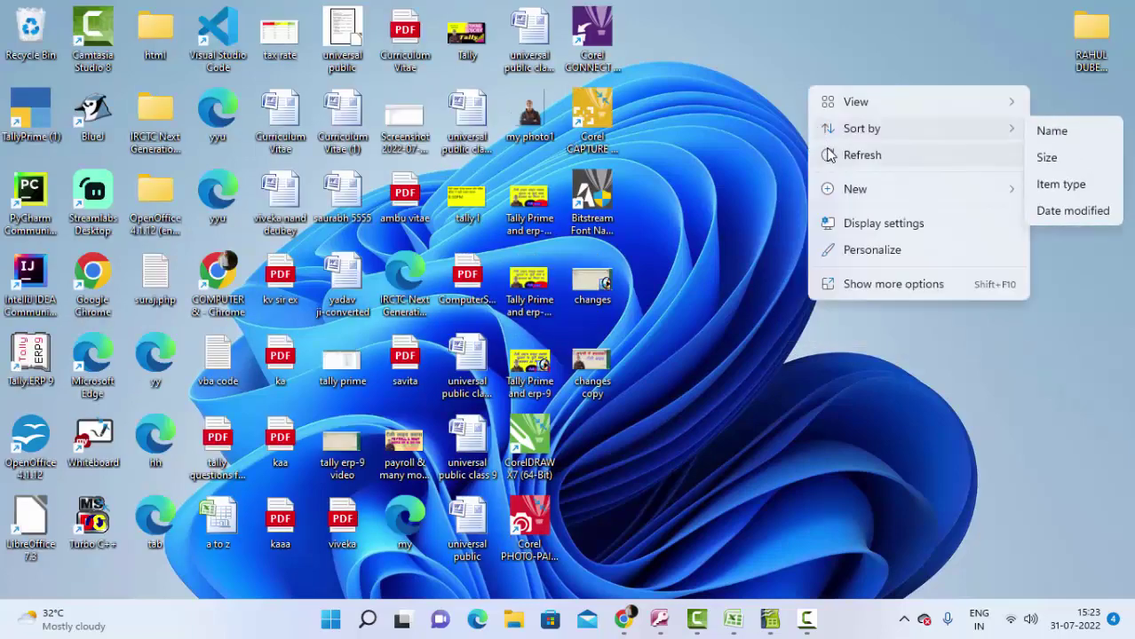
click(826, 152)
right_click(815, 127)
mouse_move(839, 170)
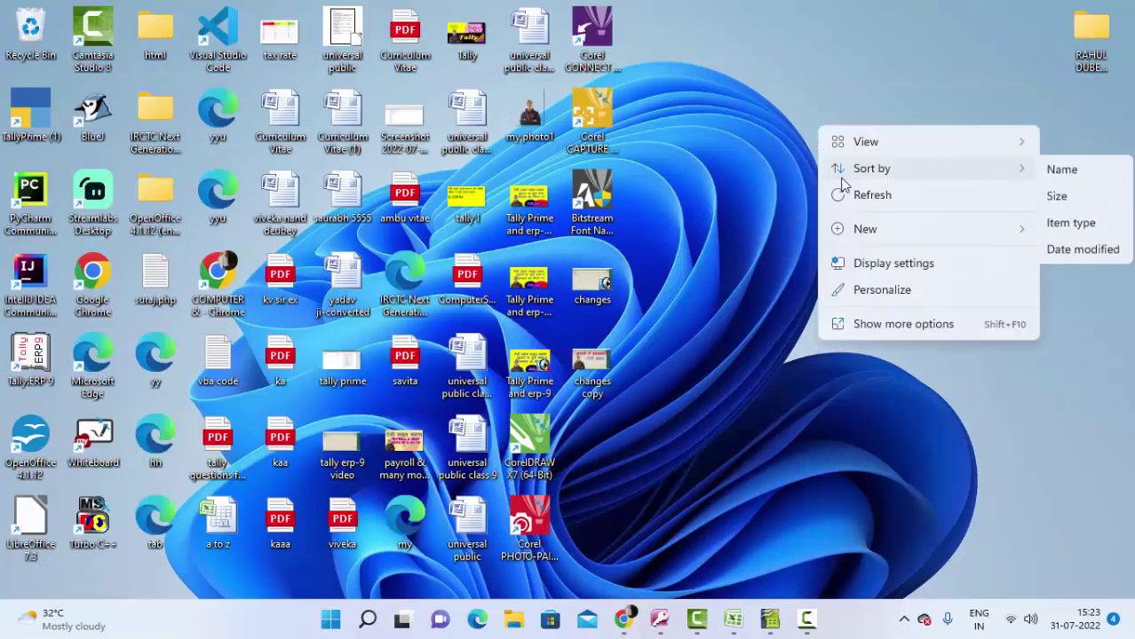
click(846, 195)
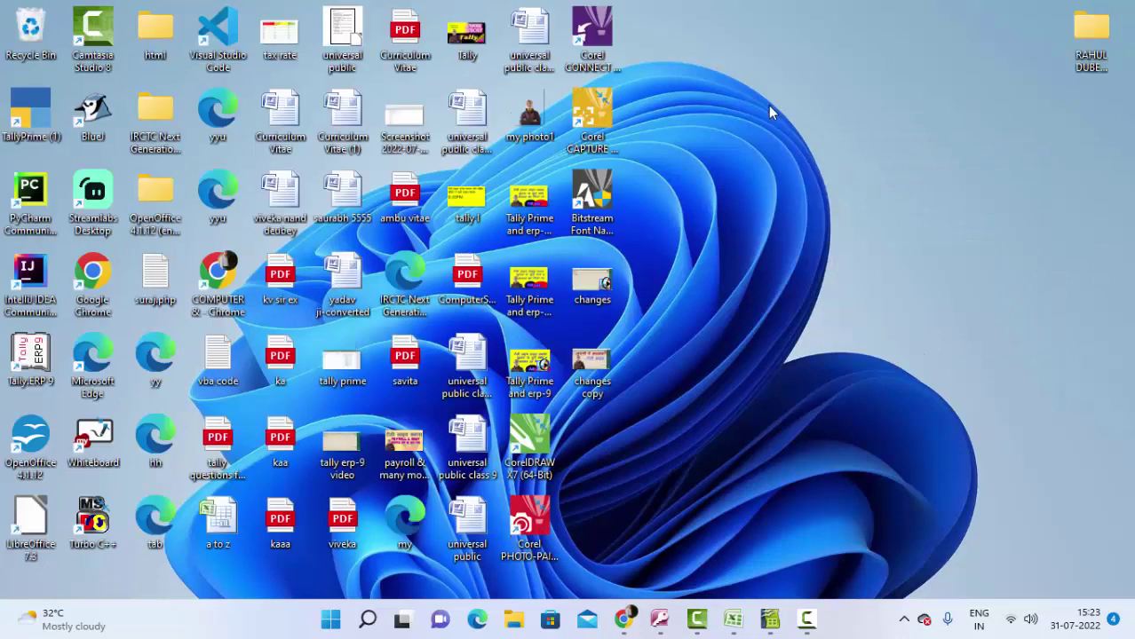
right_click(769, 106)
click(819, 169)
right_click(820, 171)
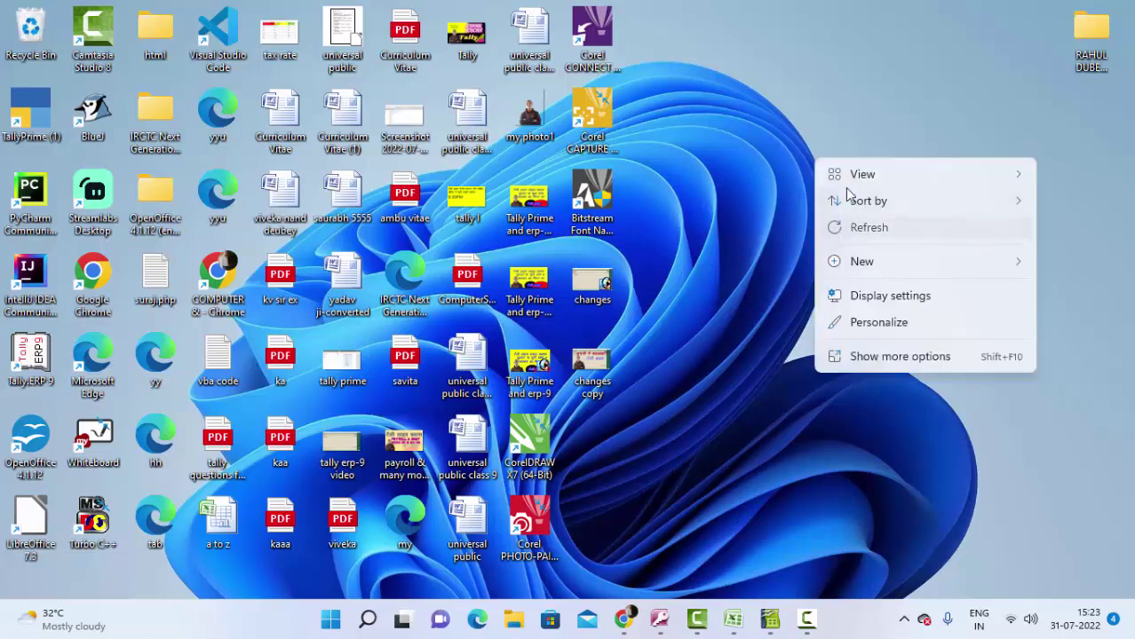
click(846, 224)
right_click(842, 142)
click(878, 203)
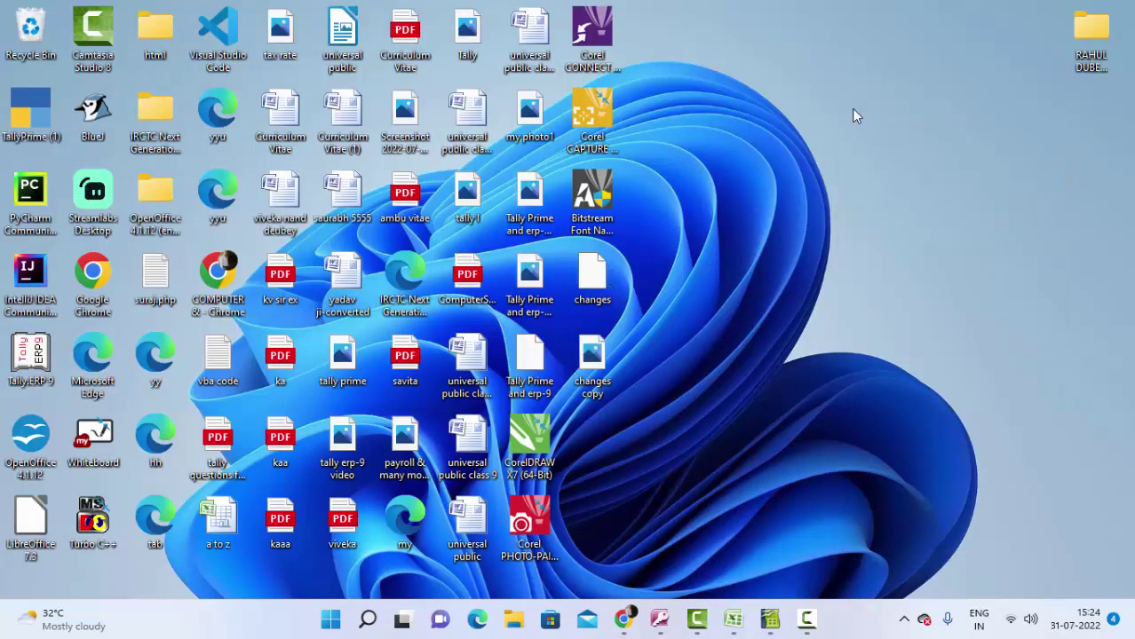
right_click(852, 110)
click(907, 187)
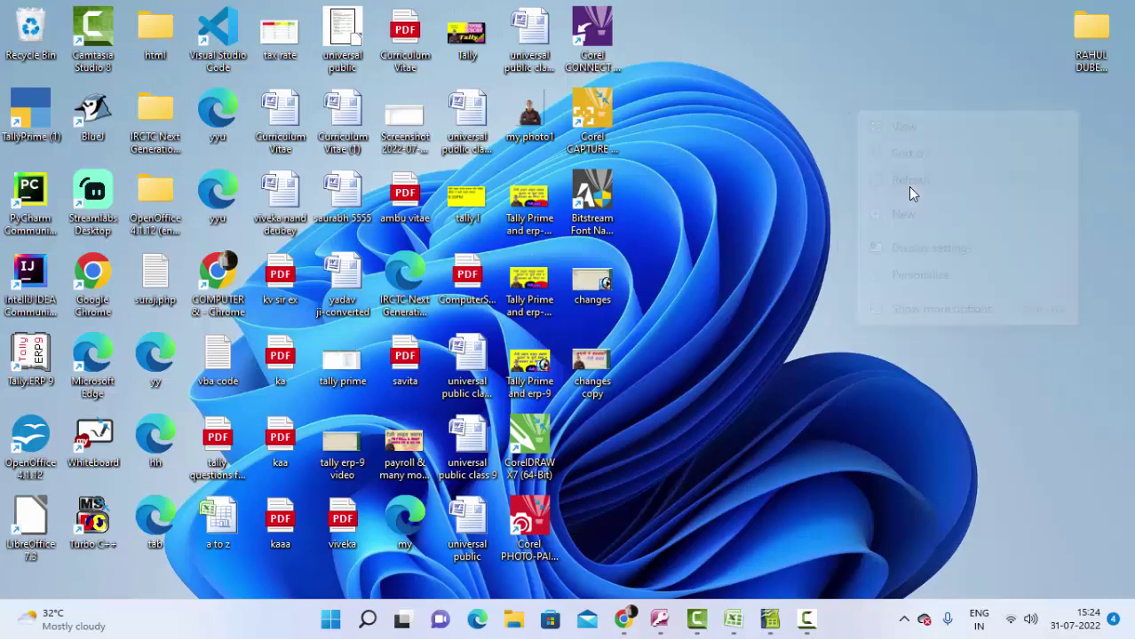
right_click(825, 45)
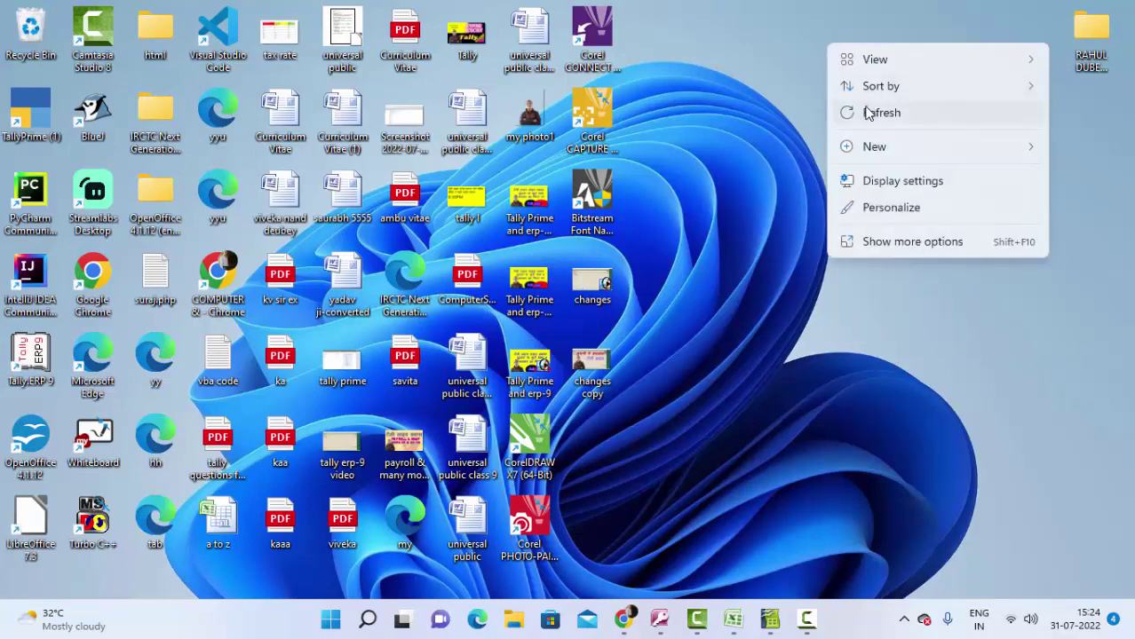
click(871, 117)
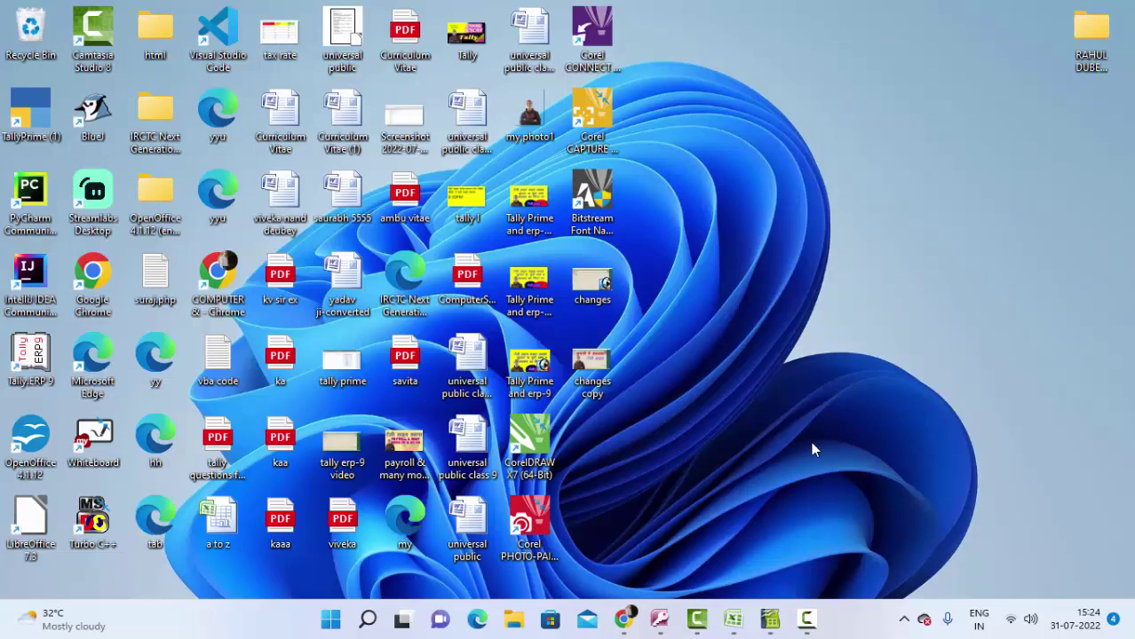
Restore the blank Untitled 1 spreadsheet and select column A and cells B5, B1, B3.
click(770, 620)
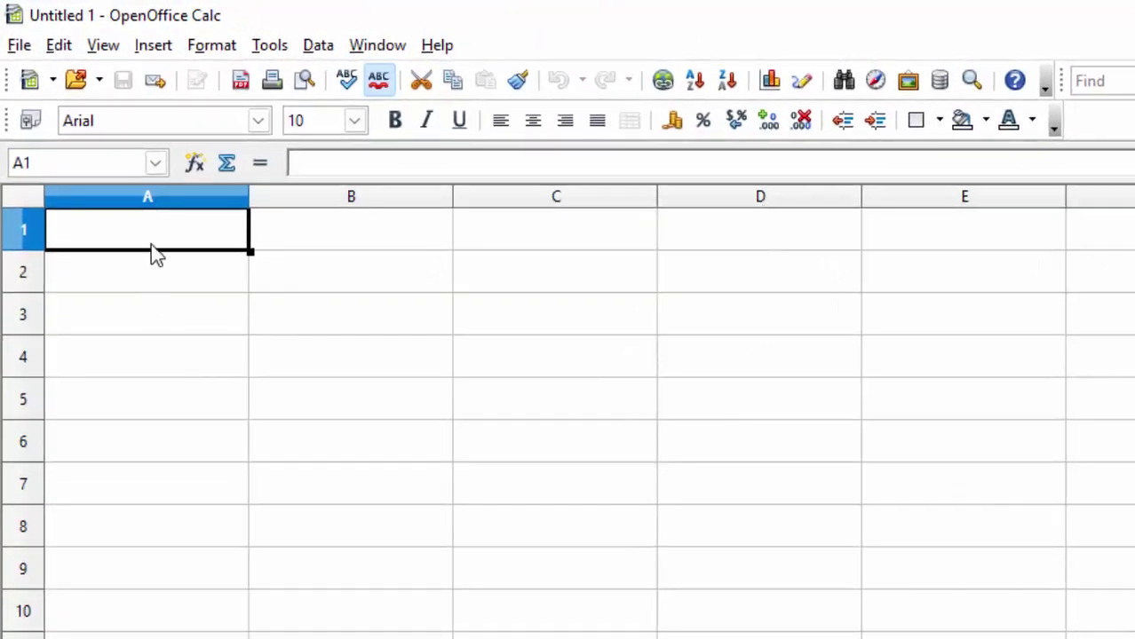
click(127, 196)
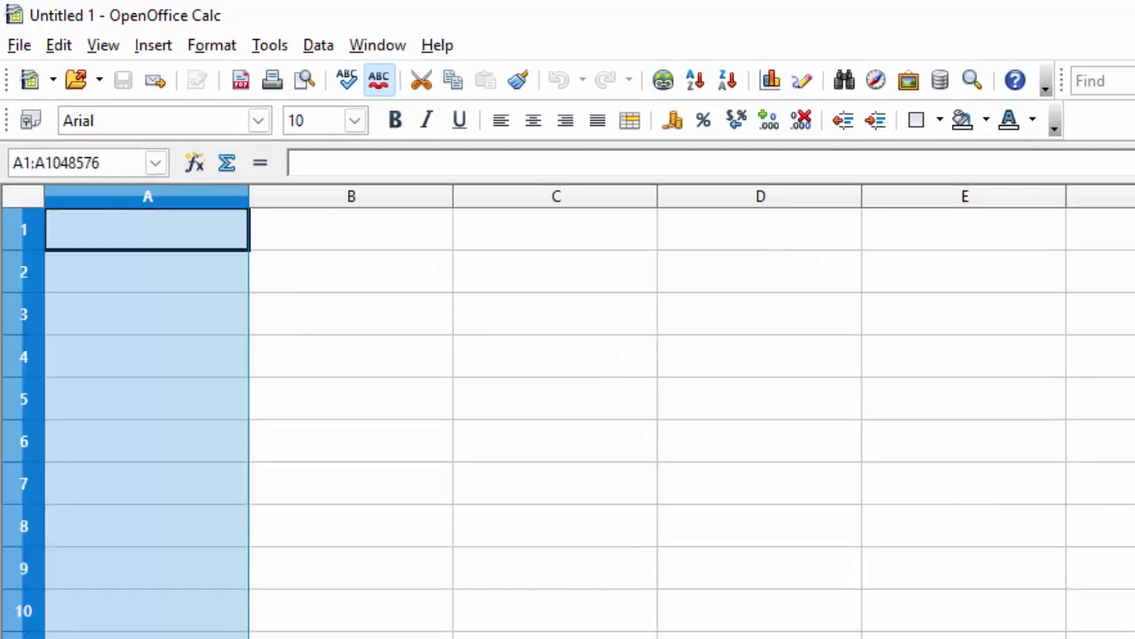
click(380, 404)
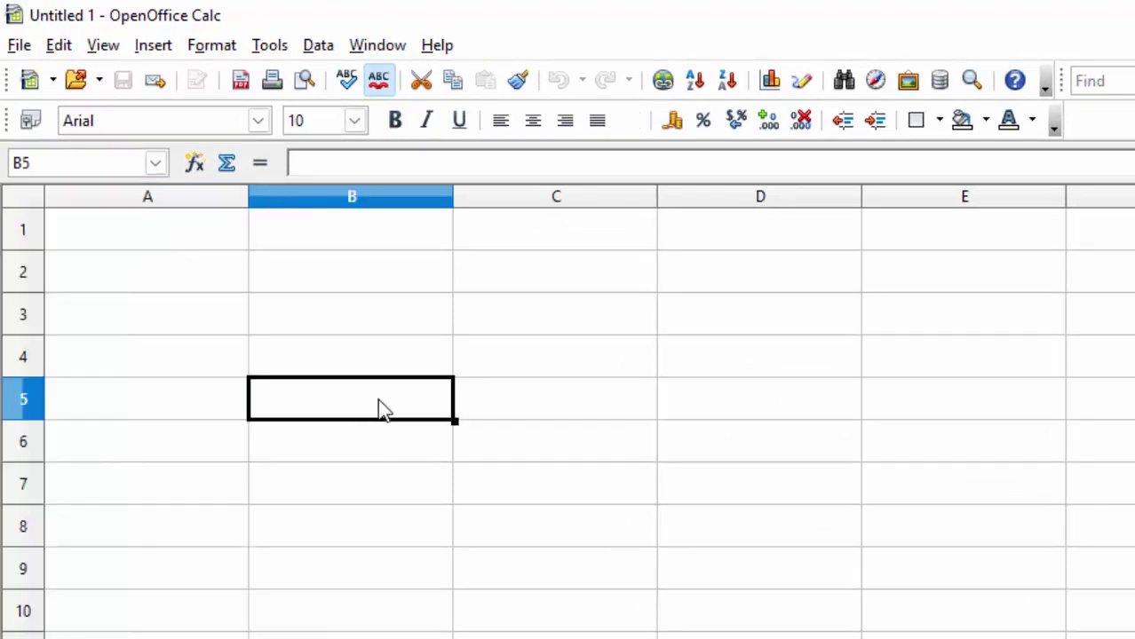
click(397, 230)
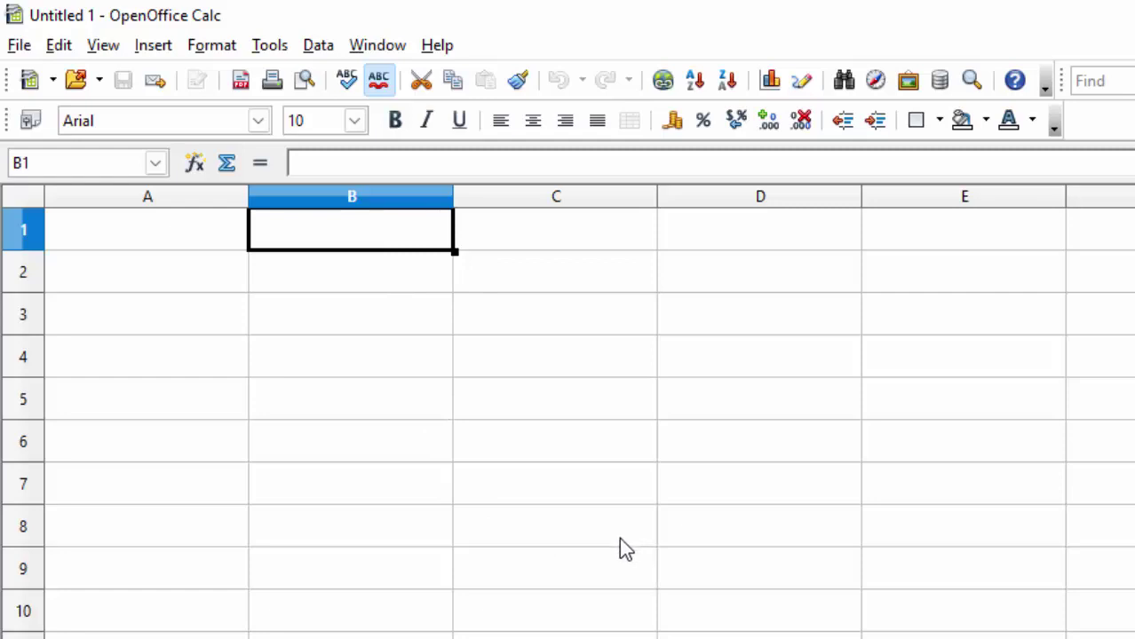
click(295, 330)
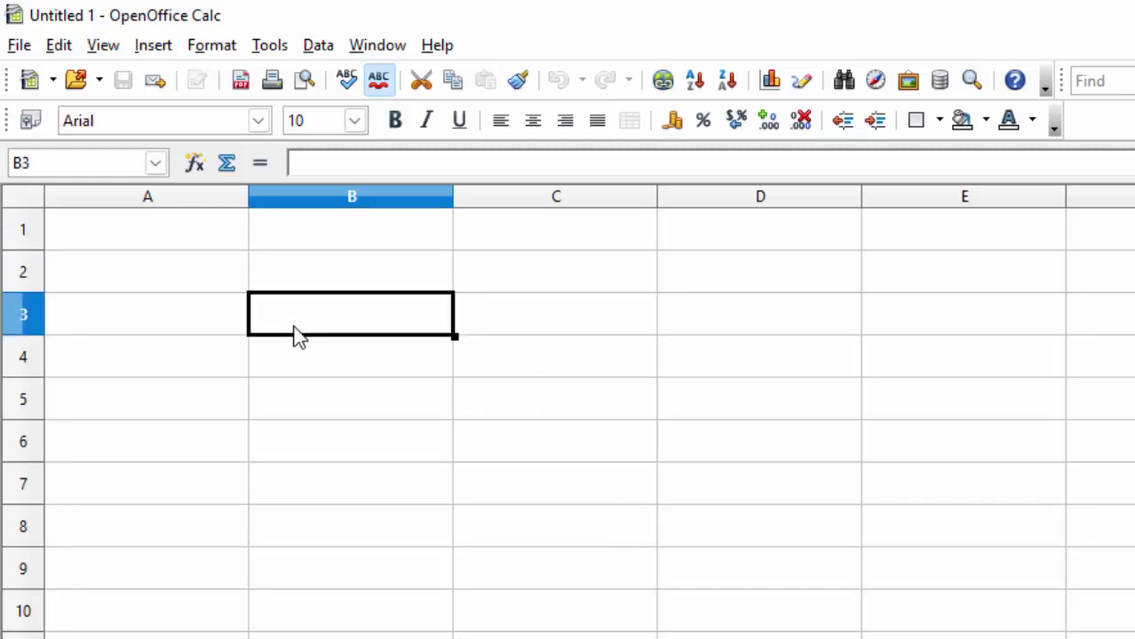
click(159, 195)
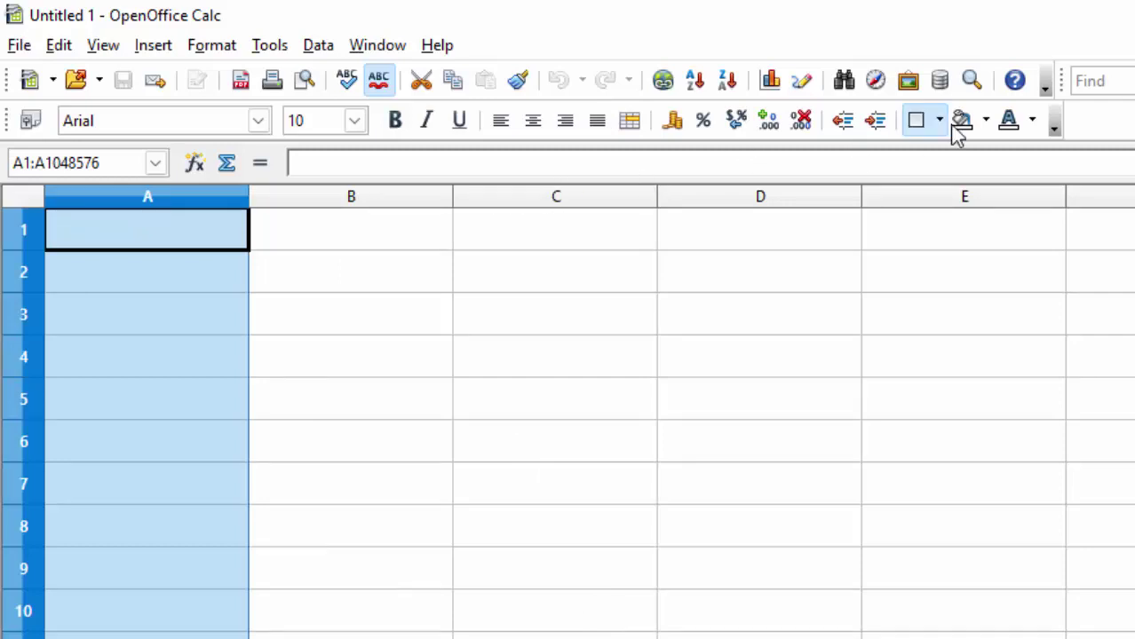
Fill column A light yellow and column B green.
click(986, 120)
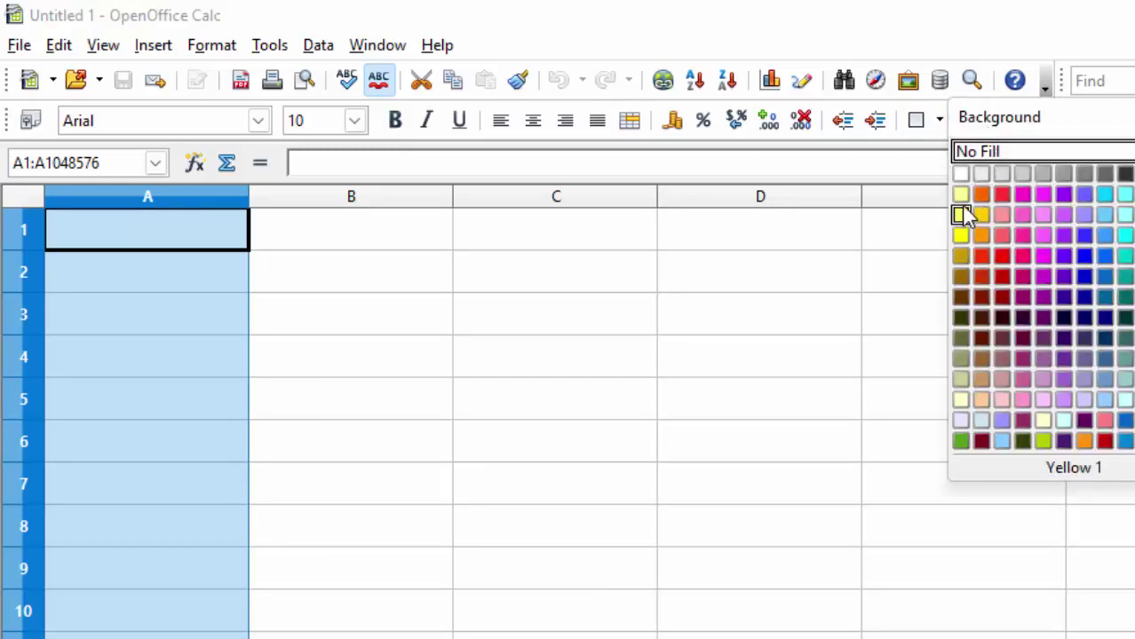
click(959, 211)
click(355, 354)
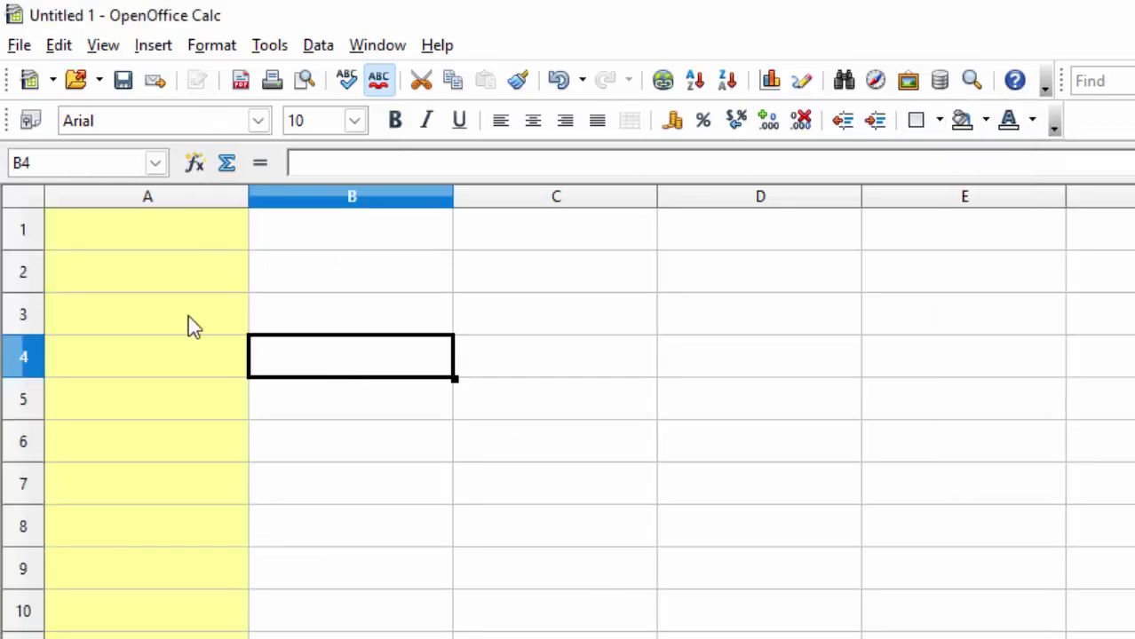
click(343, 197)
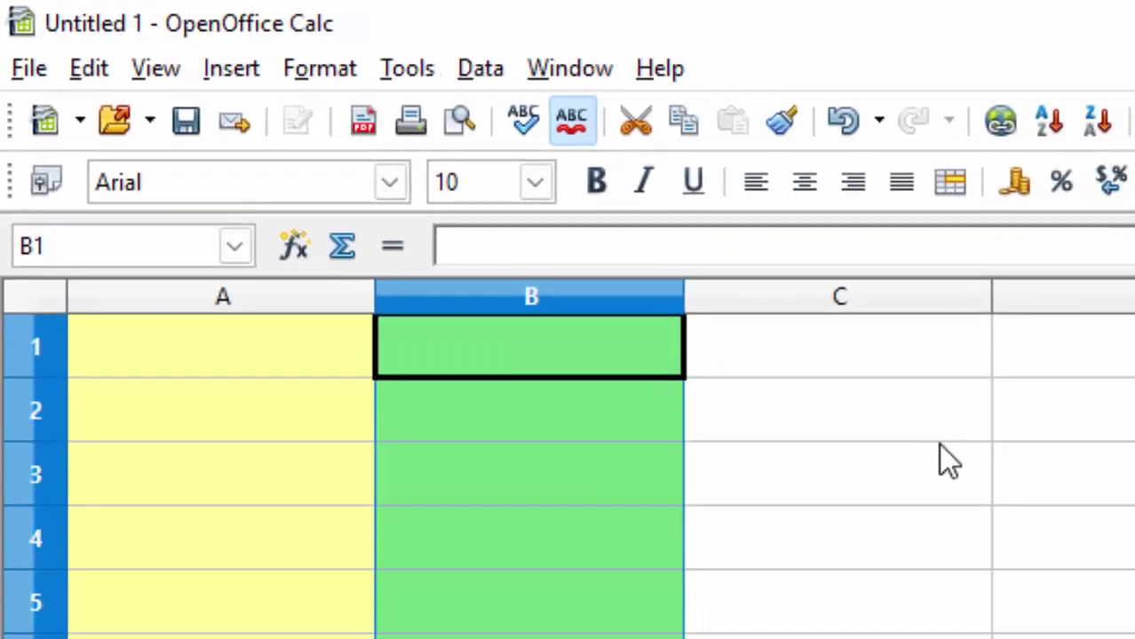
click(940, 459)
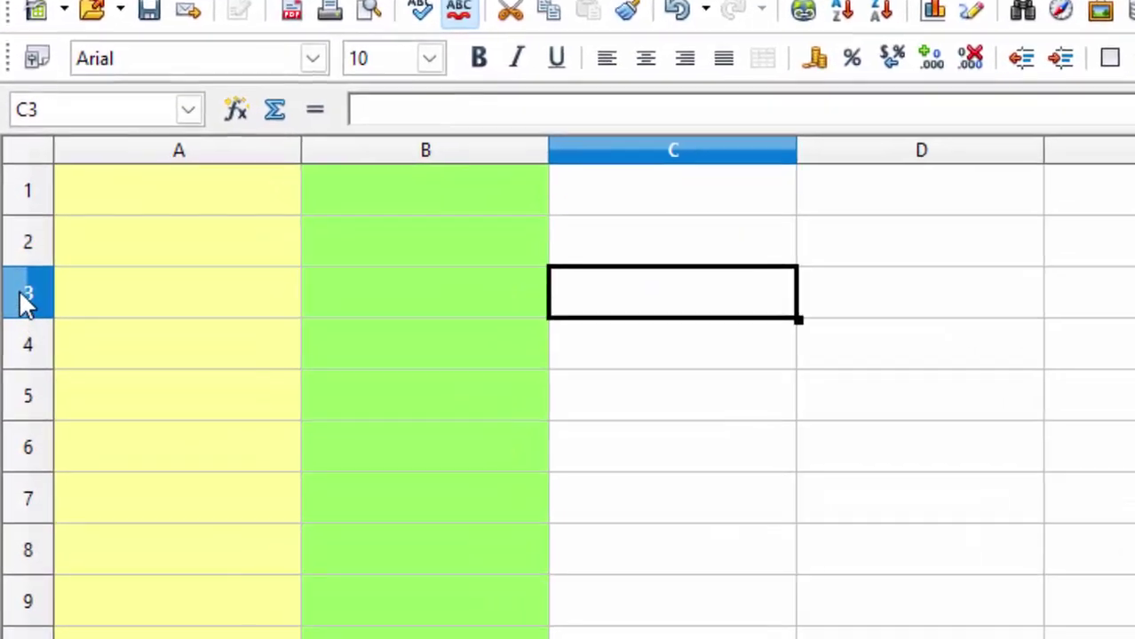
Fill row 3 black, then select row 1.
click(22, 298)
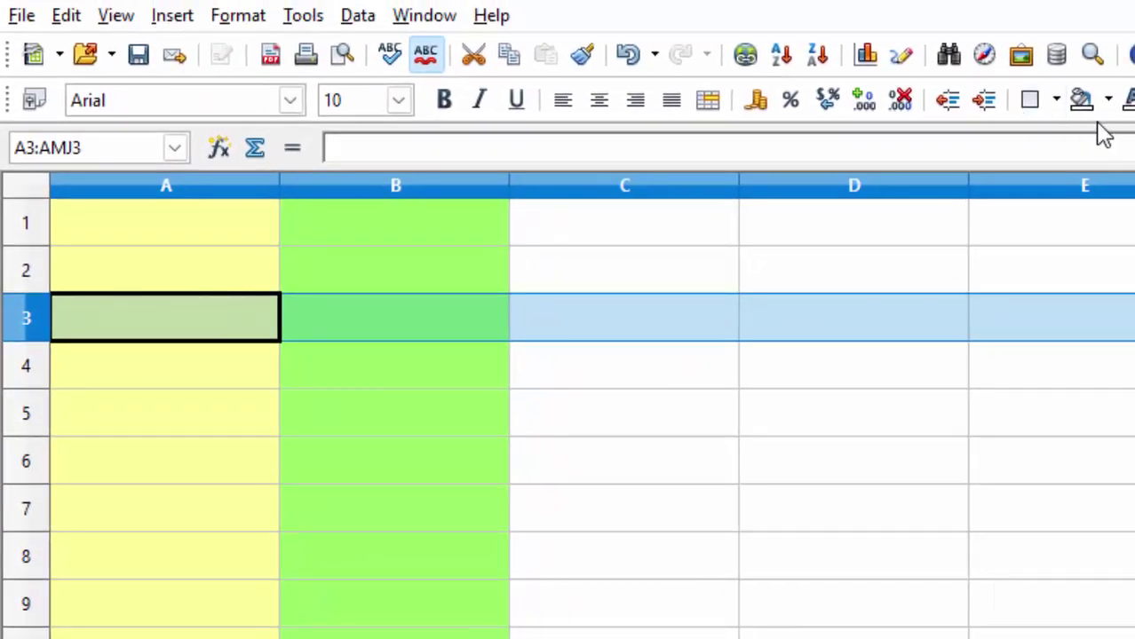
click(1108, 99)
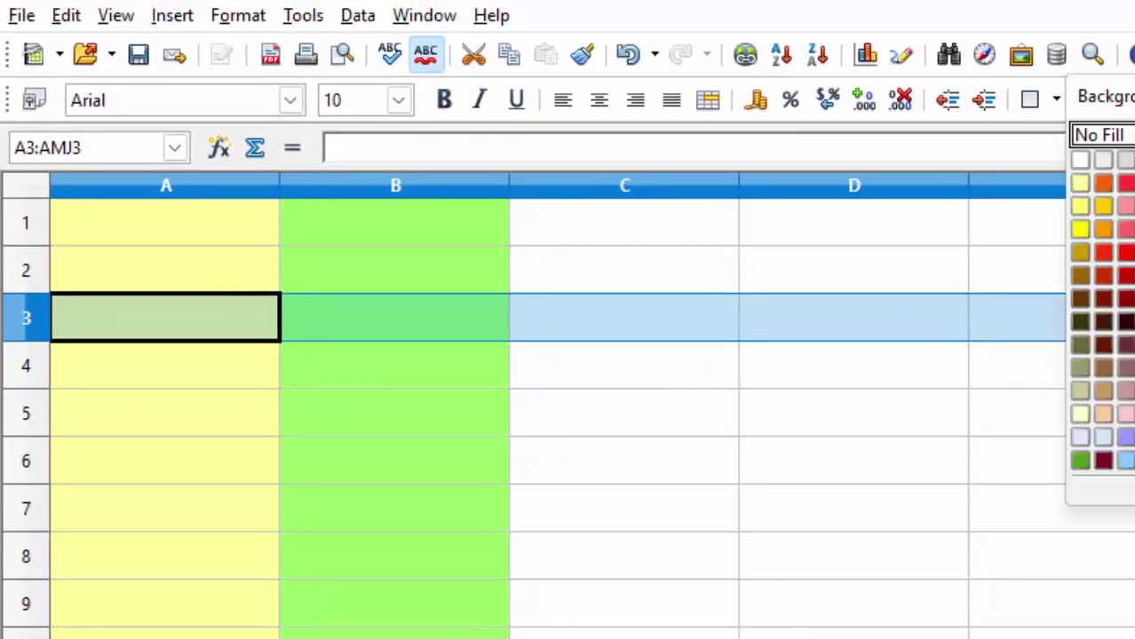
click(1126, 322)
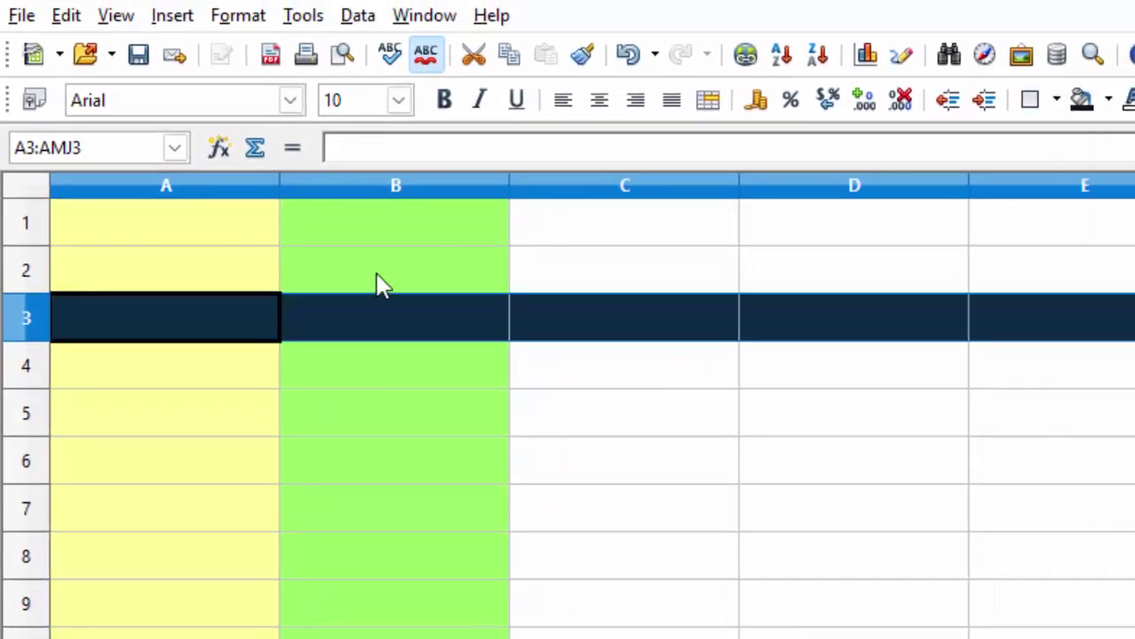
click(33, 229)
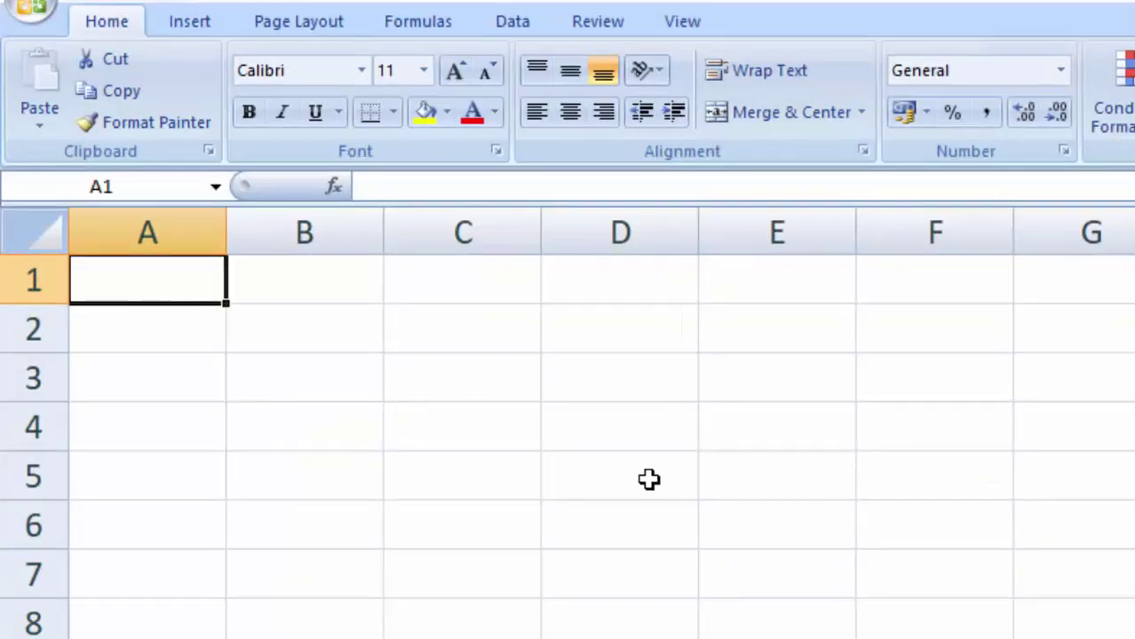
Select columns A–C, rows 2 and 1, cells C4, D4, A2, then C5 for text entry.
click(133, 226)
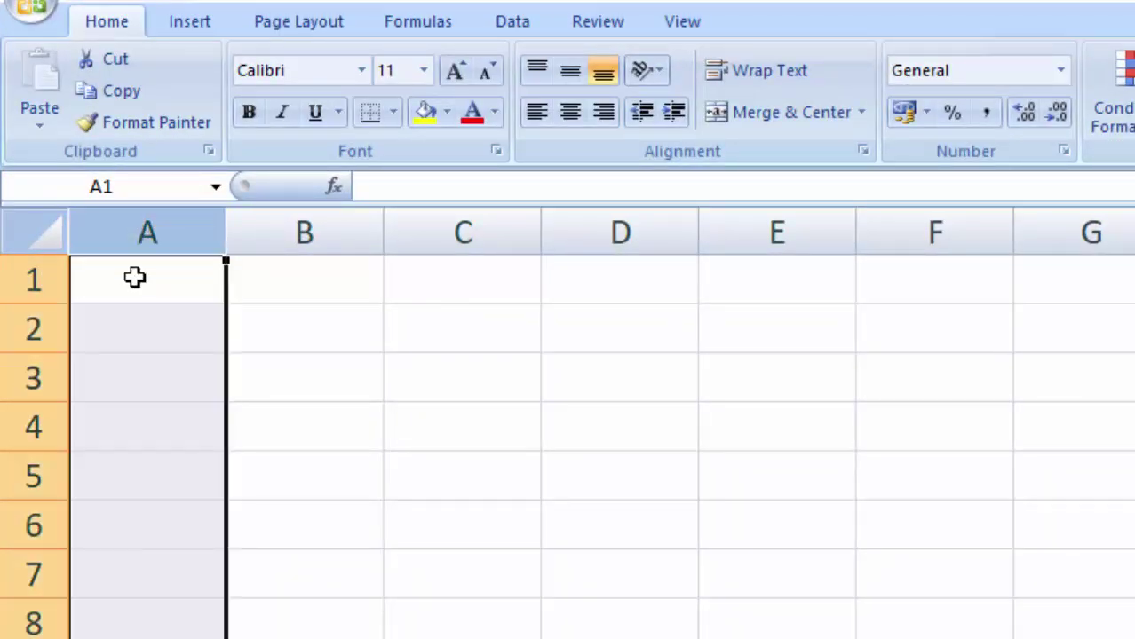
click(276, 229)
click(441, 233)
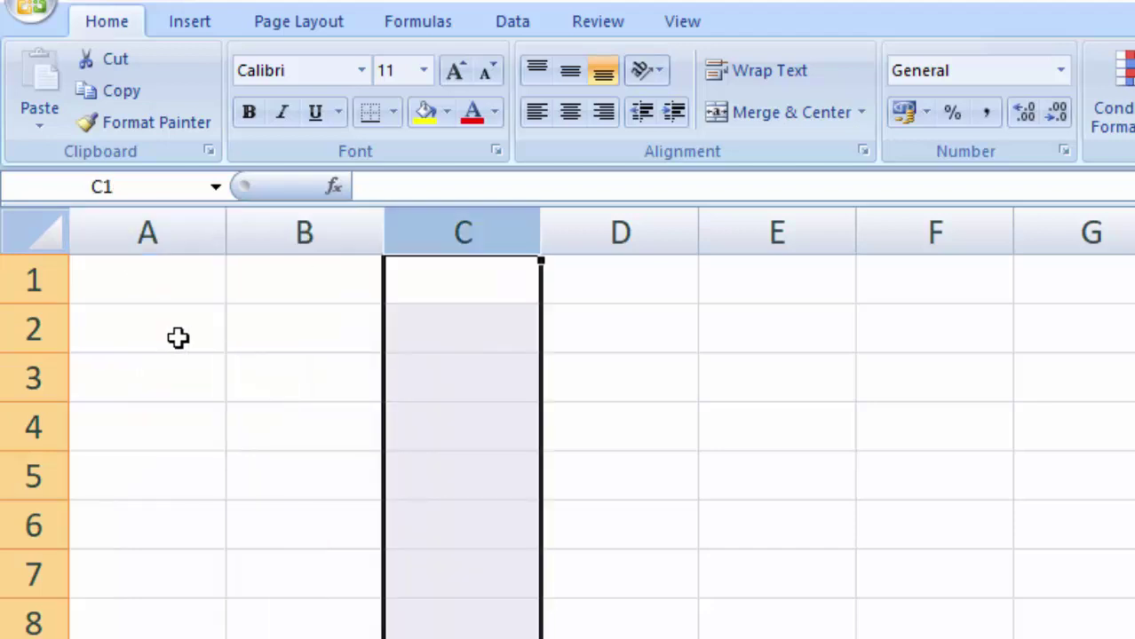
click(40, 330)
click(5, 280)
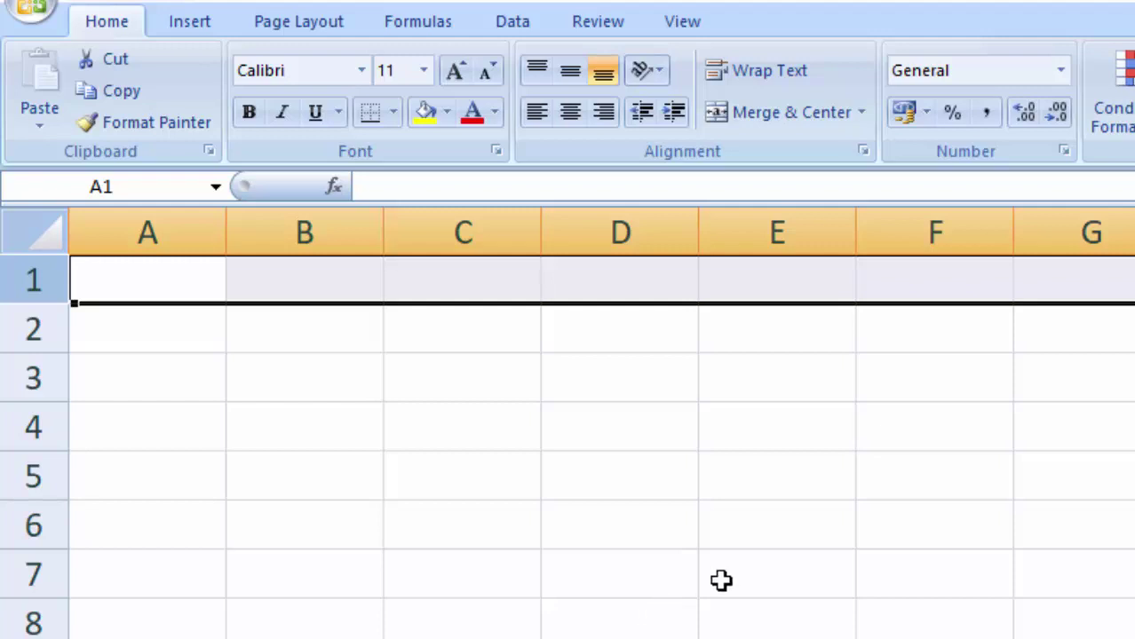
click(462, 427)
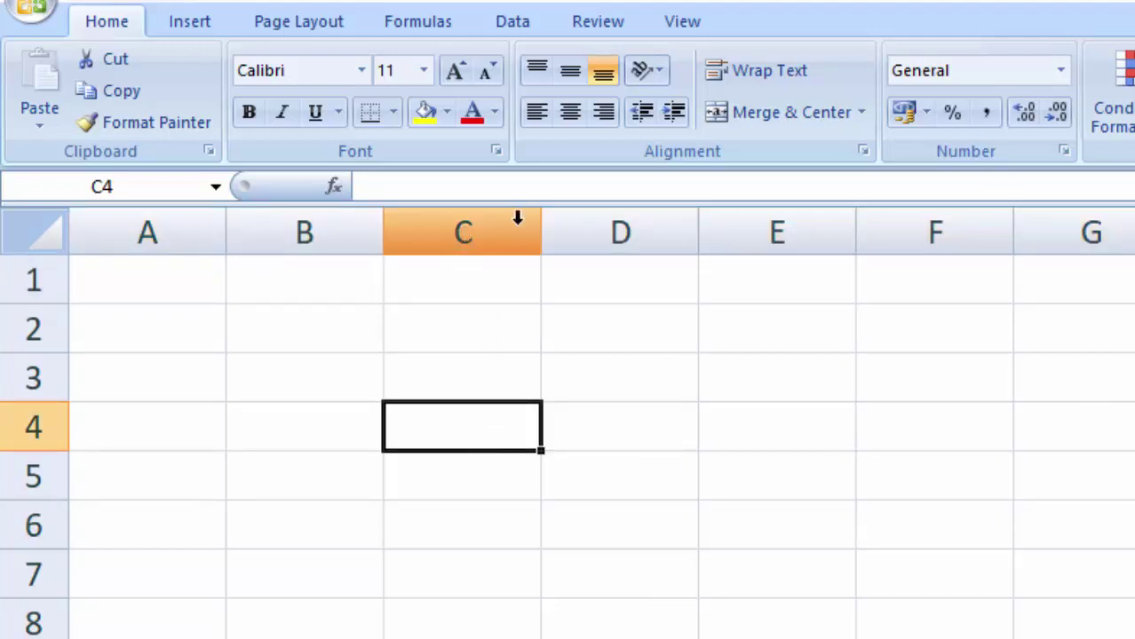
click(690, 444)
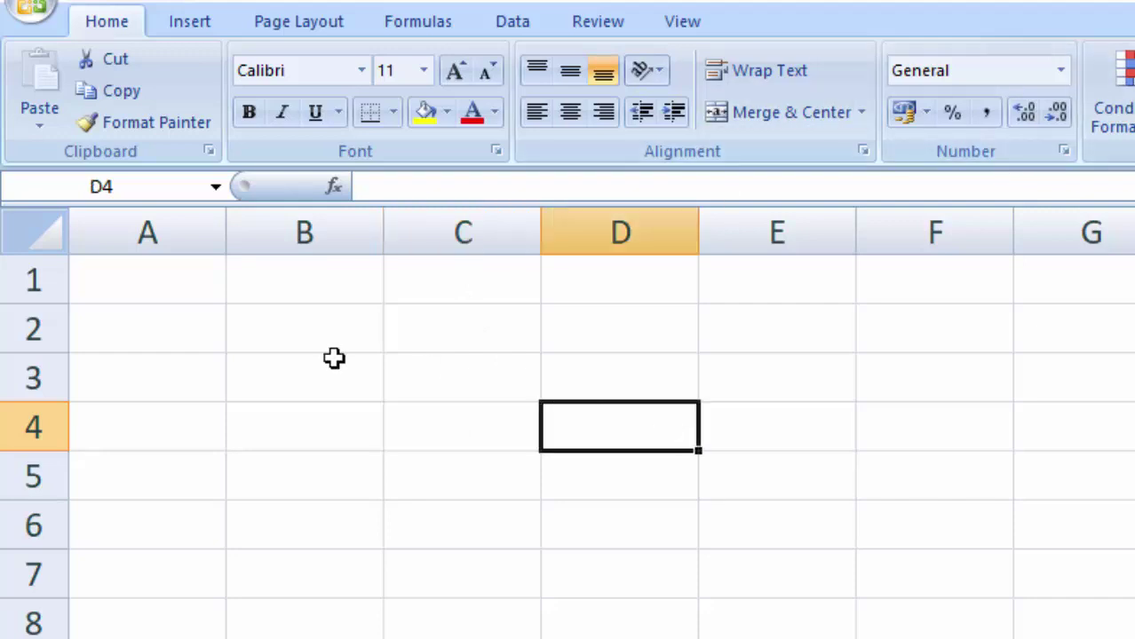
click(167, 307)
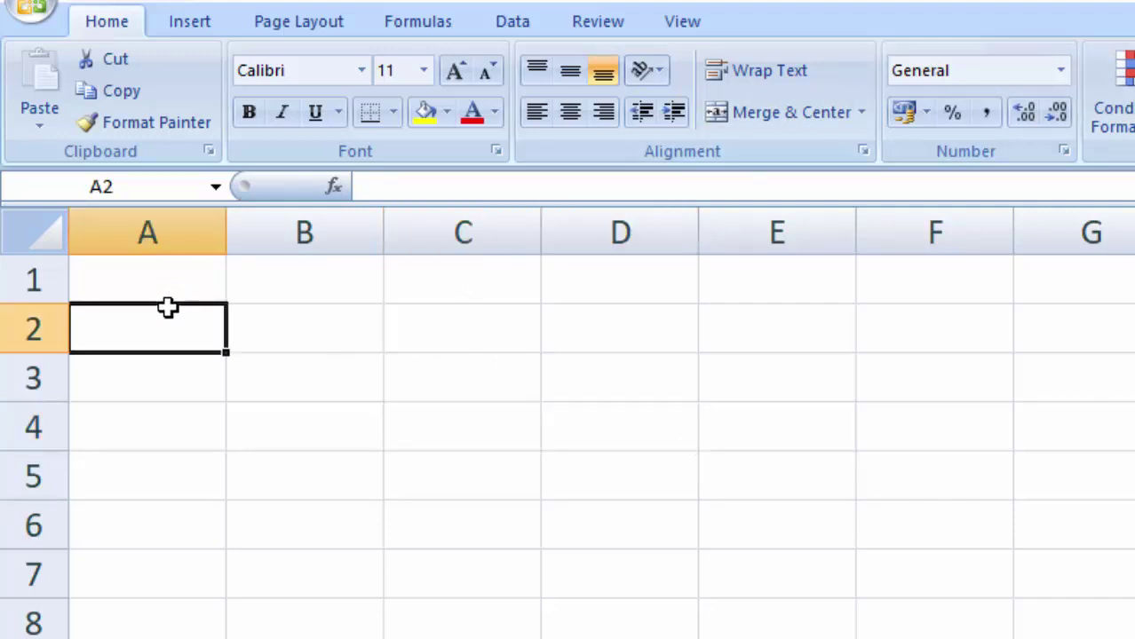
click(530, 478)
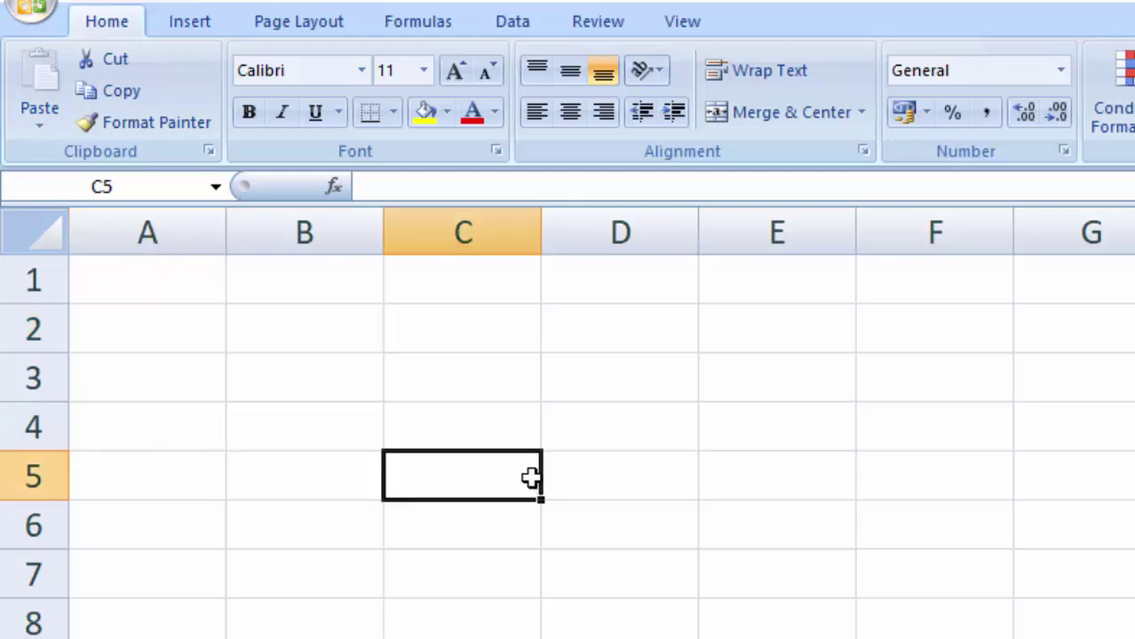
Enter 'fkjkjdfghk' in C5 and save the workbook to the Desktop as excel1.
text(fkj)
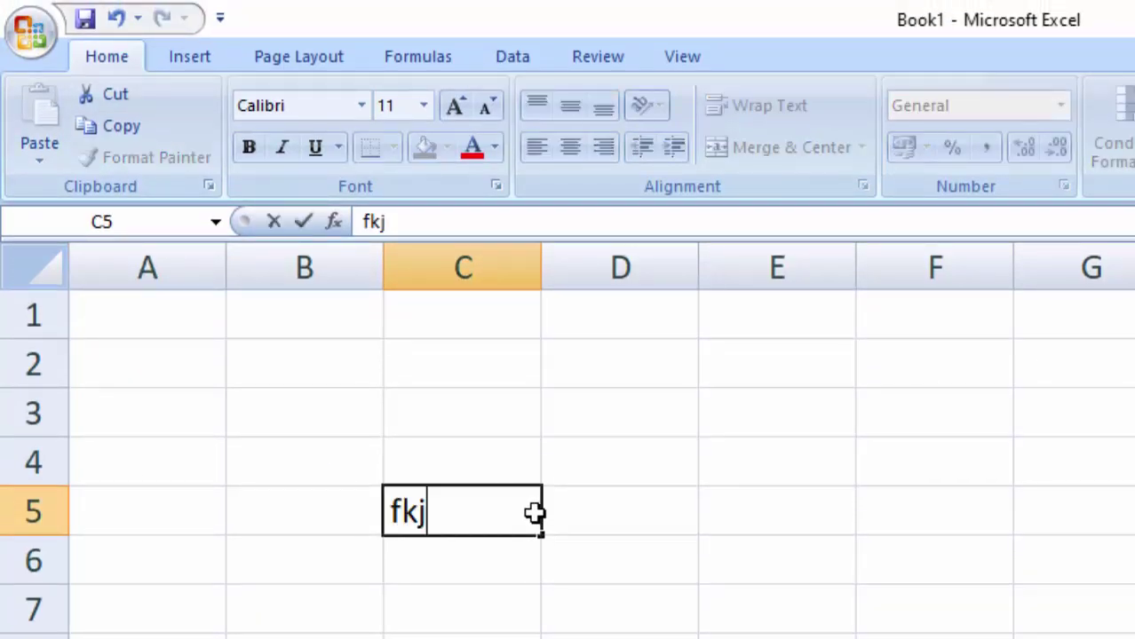
text(kjdfghk)
click(689, 473)
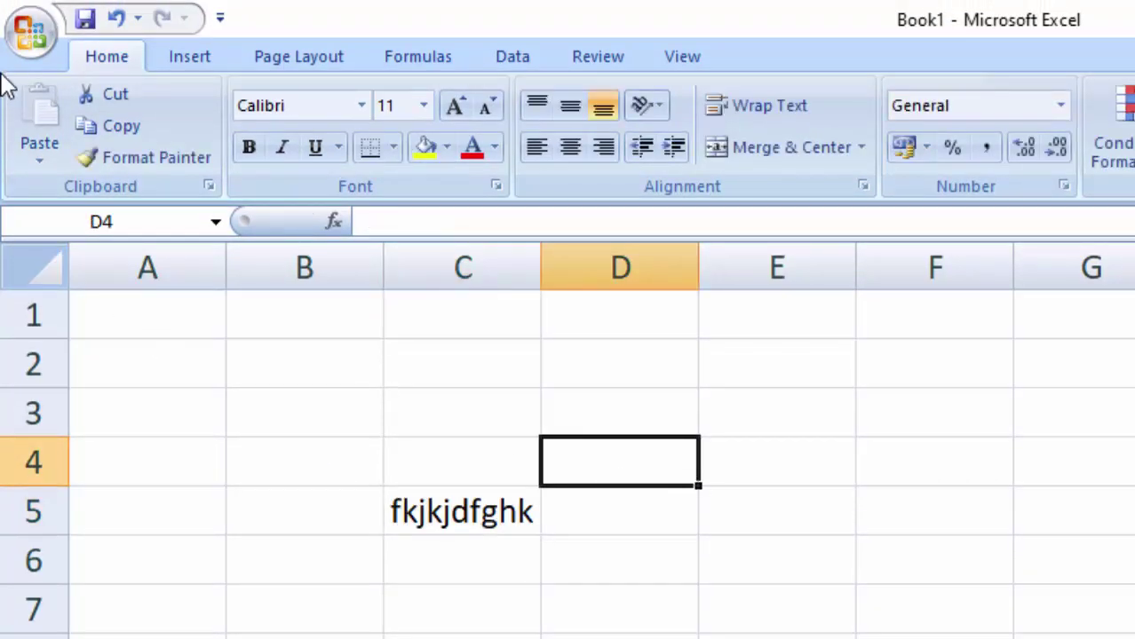
click(29, 32)
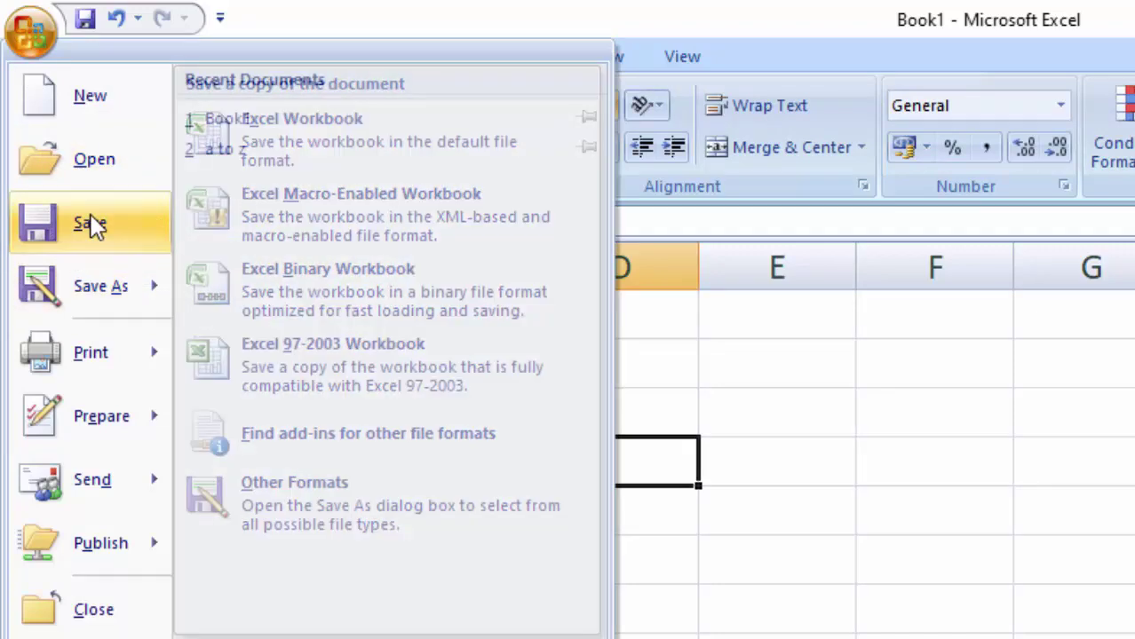
click(91, 216)
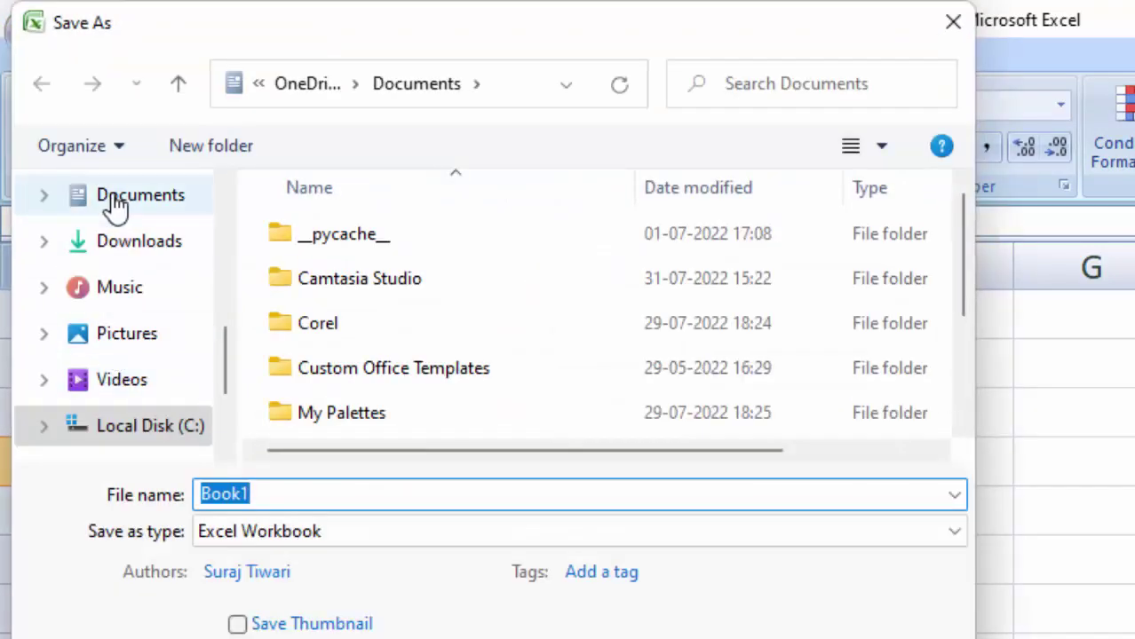
click(258, 85)
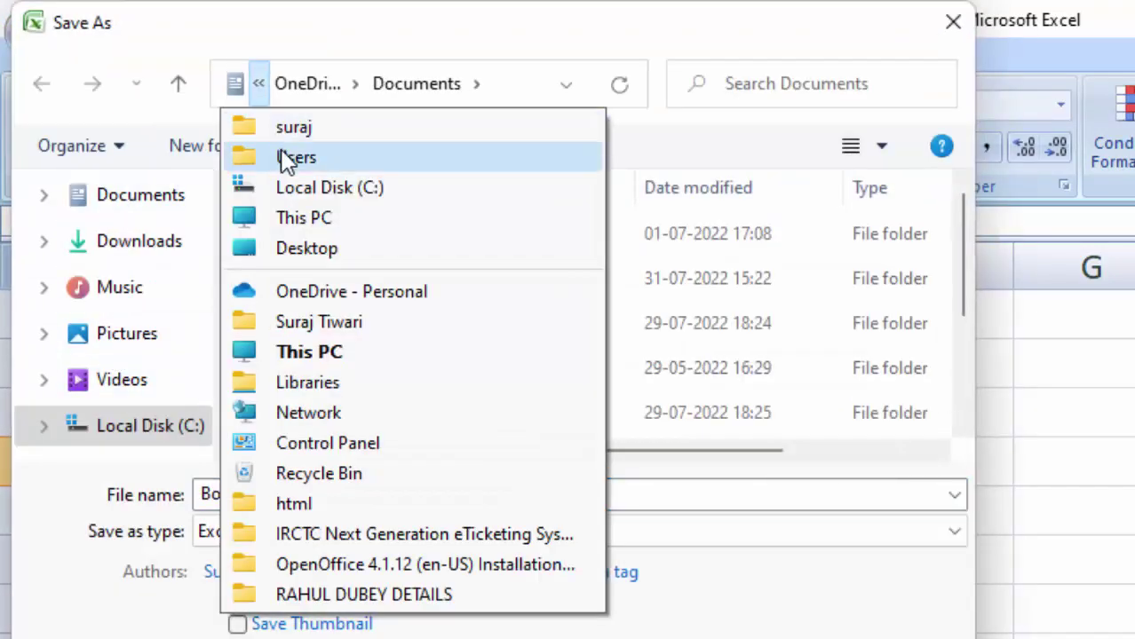
click(327, 248)
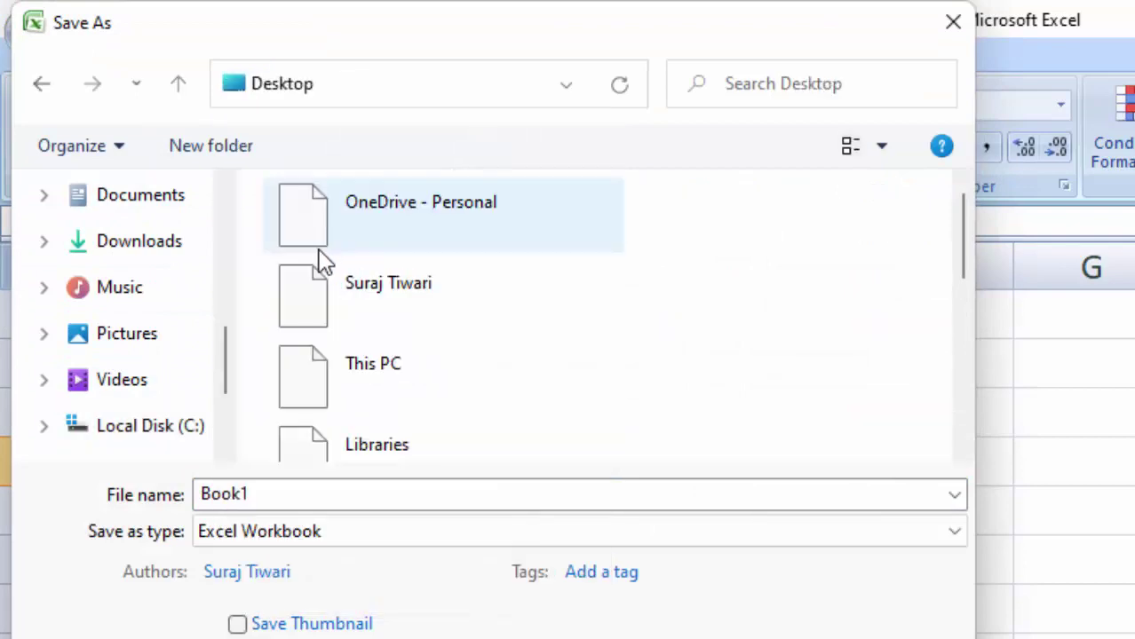
double_click(456, 494)
key(BackSpace)
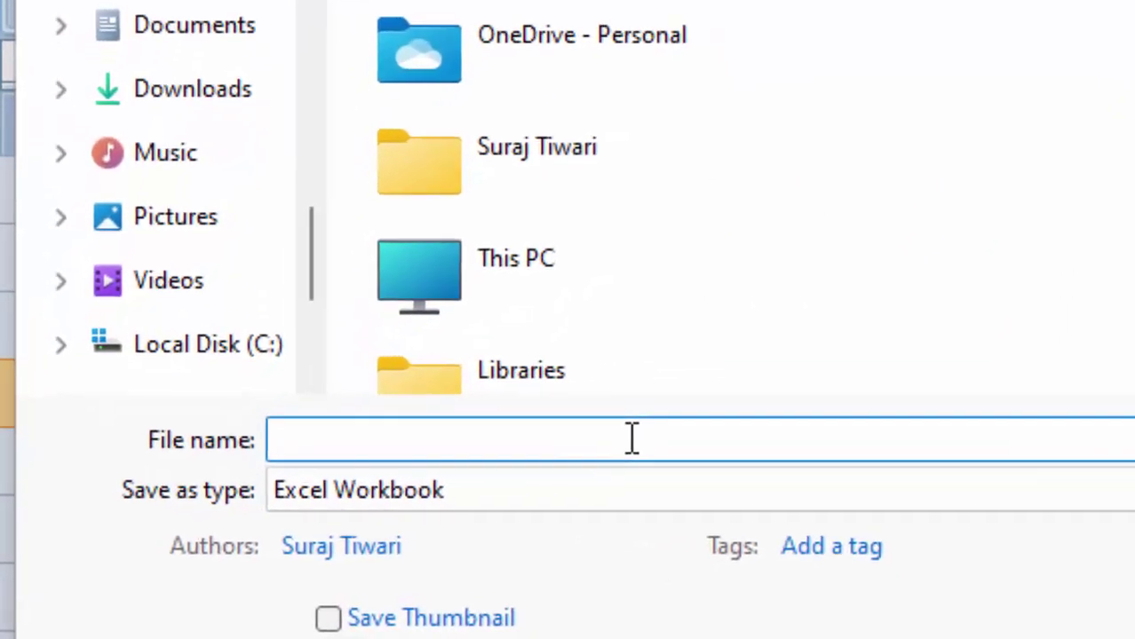
text(excl)
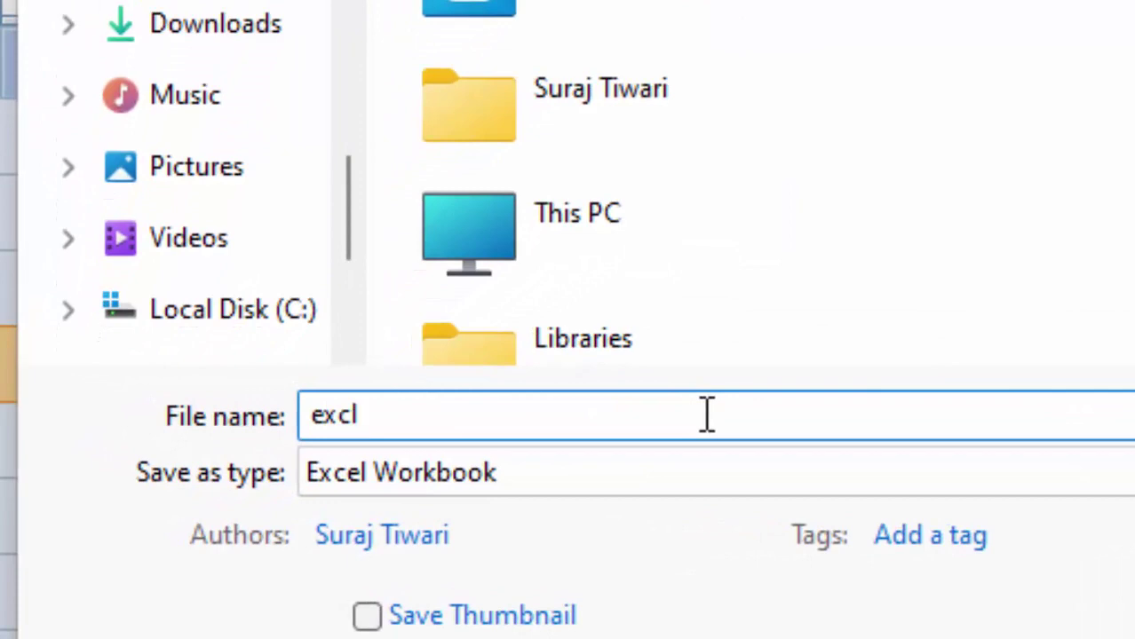
key(BackSpace)
key(BackSpace)
text(el1)
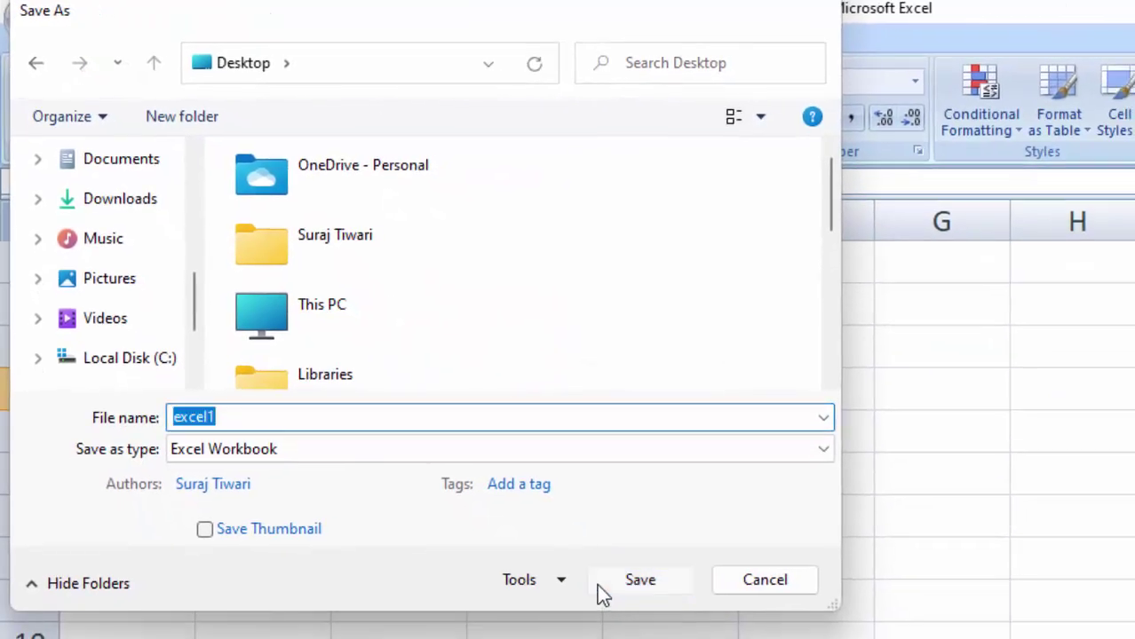
click(612, 599)
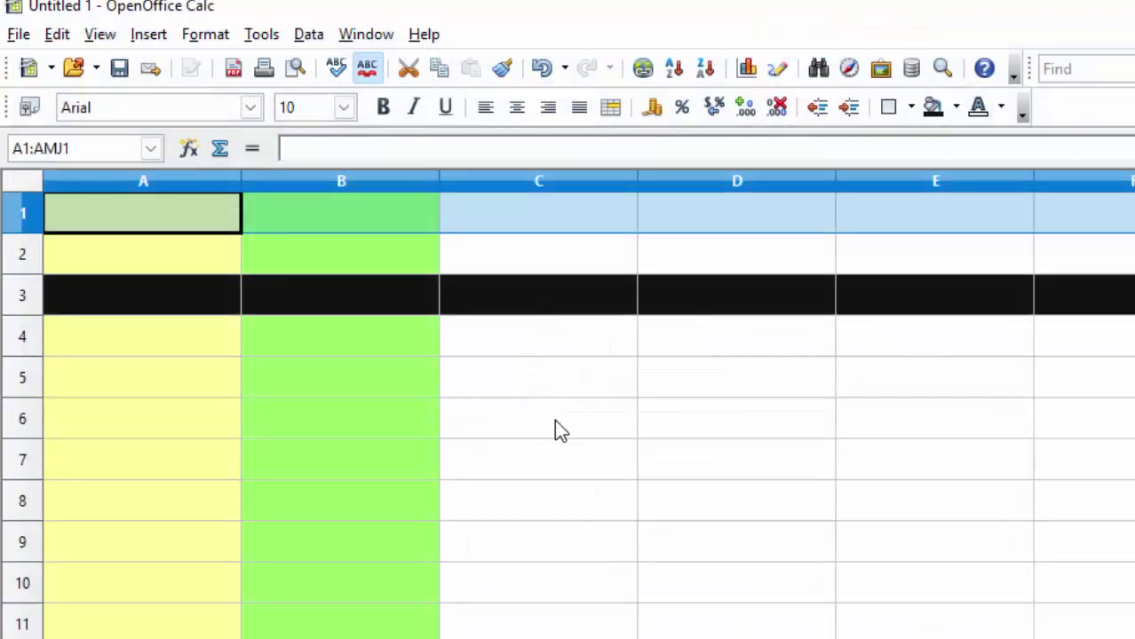
Save the coloured spreadsheet to the Desktop as calc1, an ODF Spreadsheet.
click(23, 37)
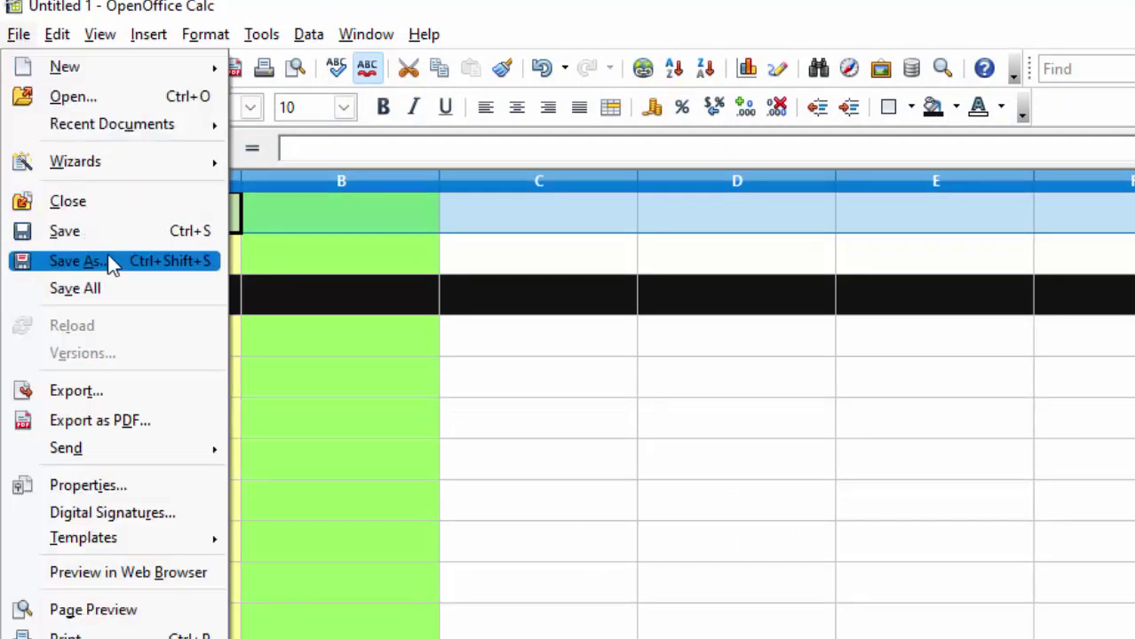
key(Escape)
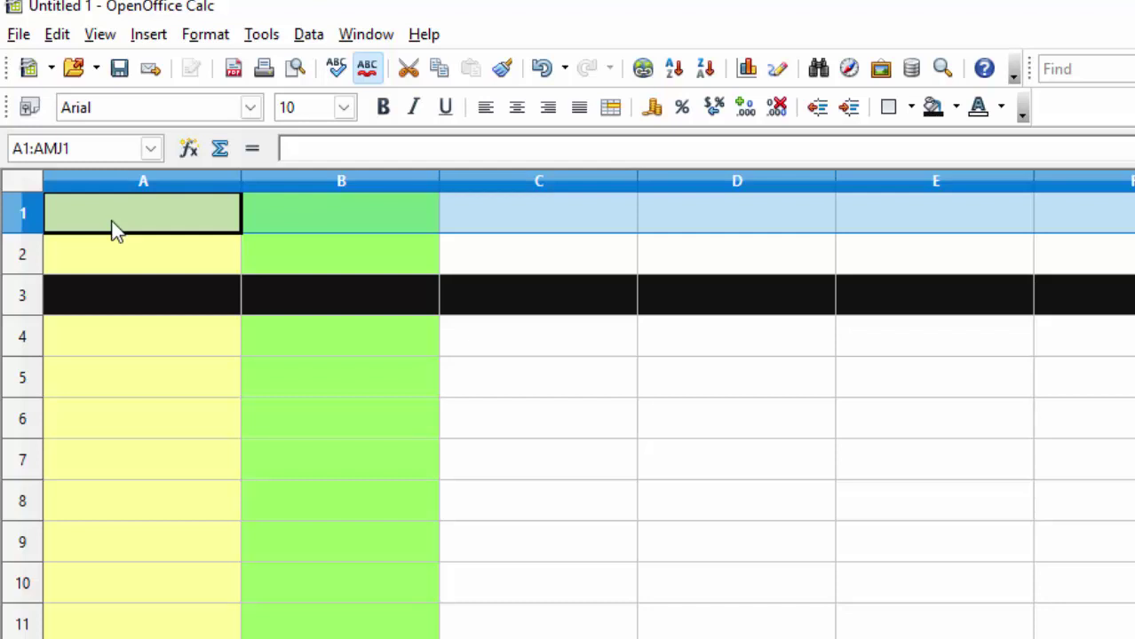
click(112, 229)
key(ctrl+s)
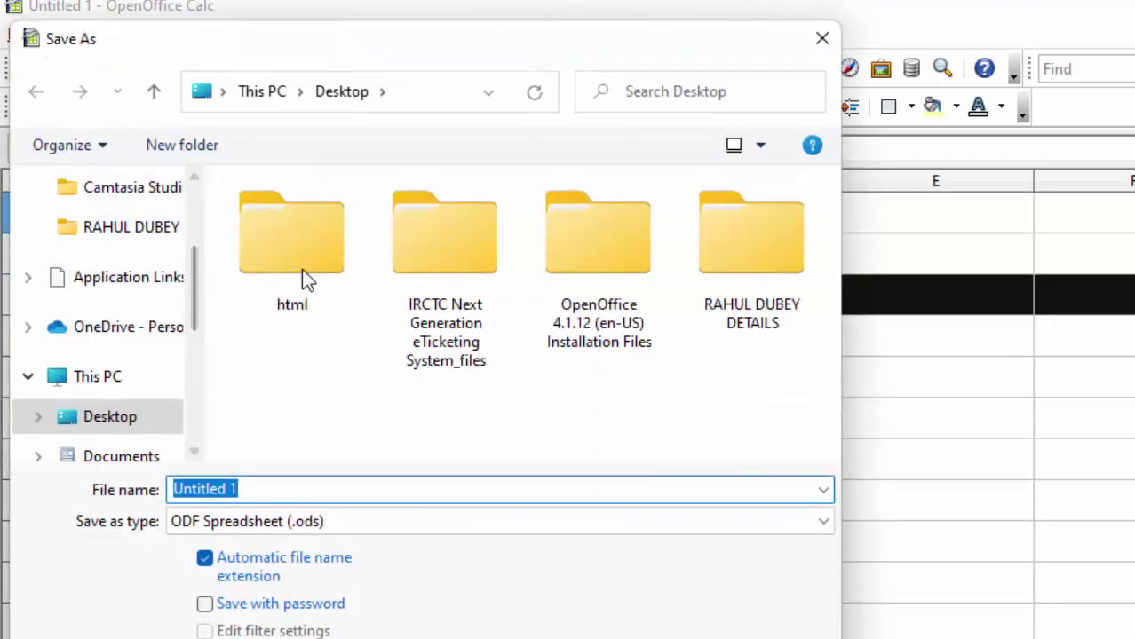
click(226, 92)
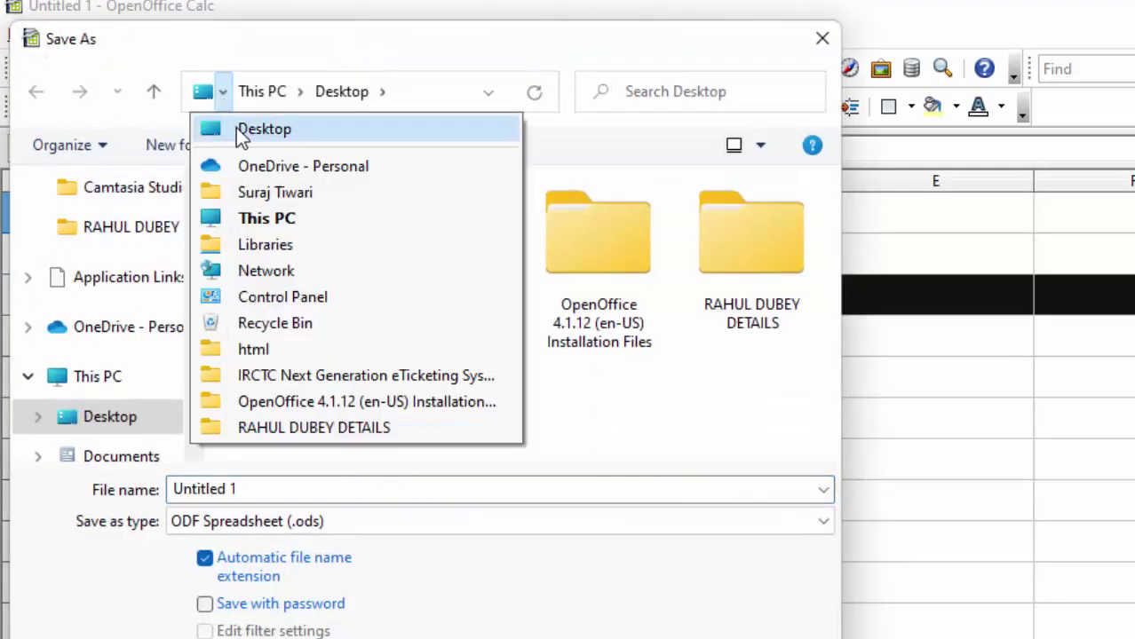
click(238, 127)
click(267, 489)
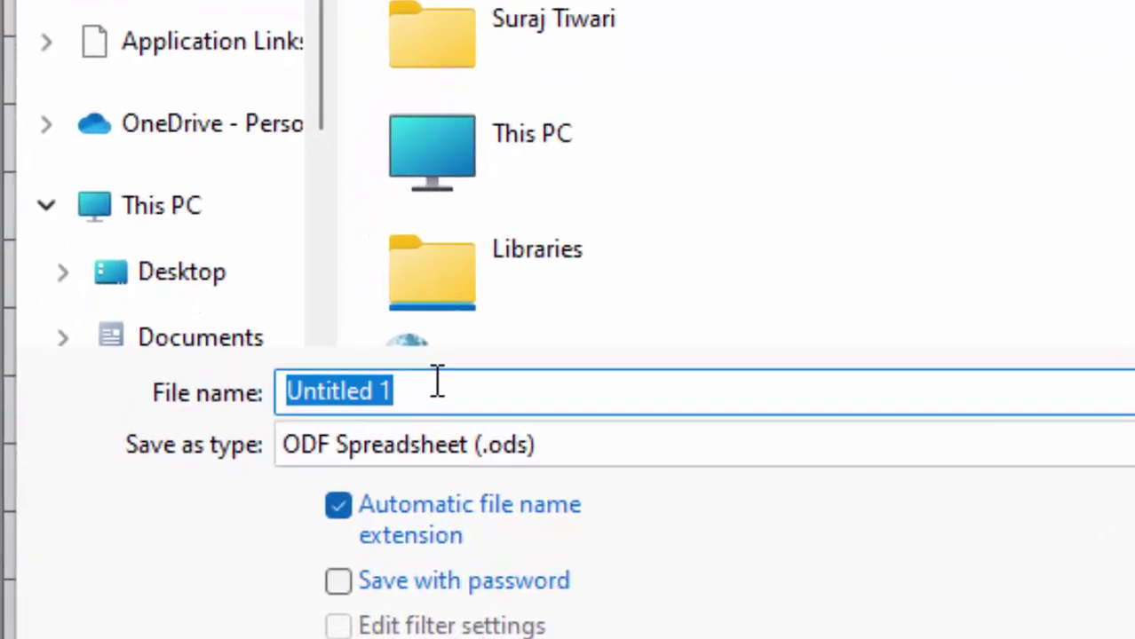
key(BackSpace)
text(calc)
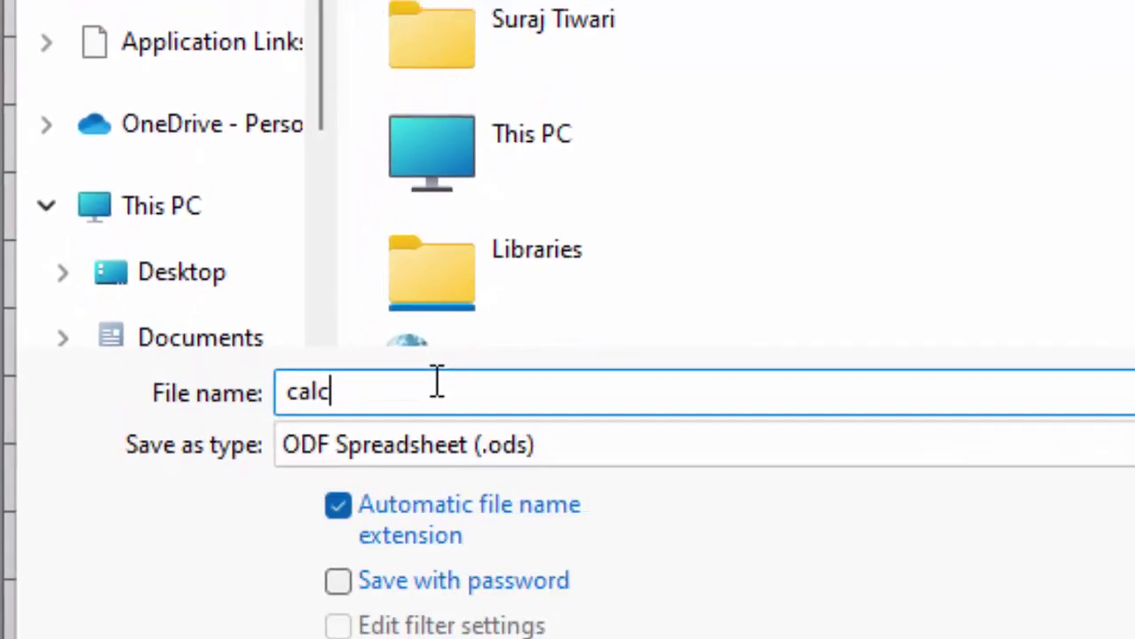
text(1)
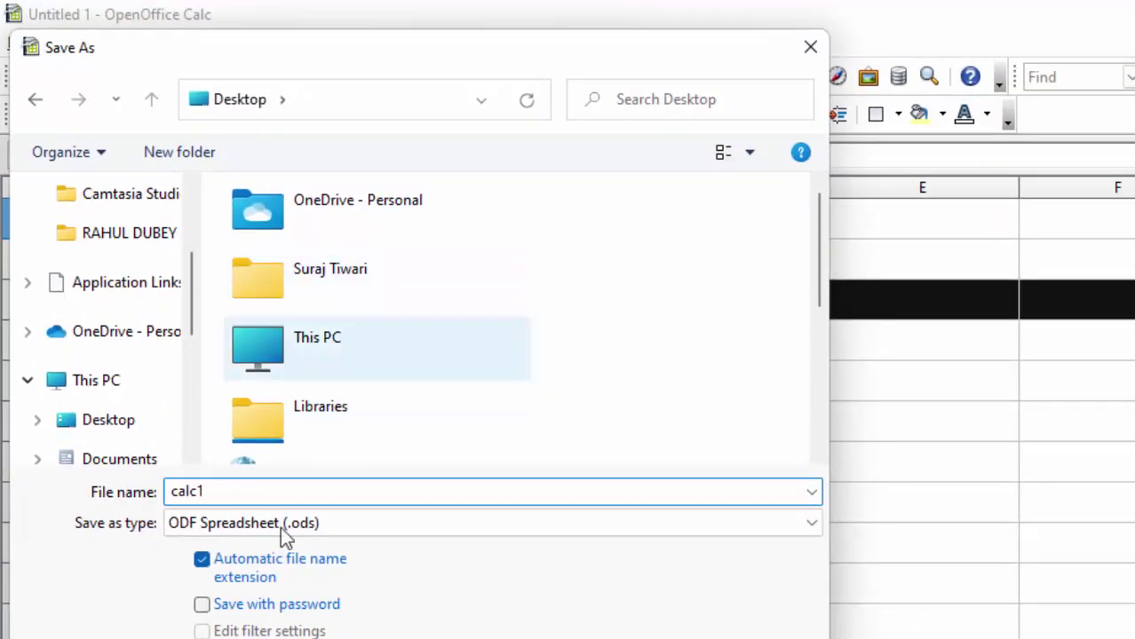
click(111, 418)
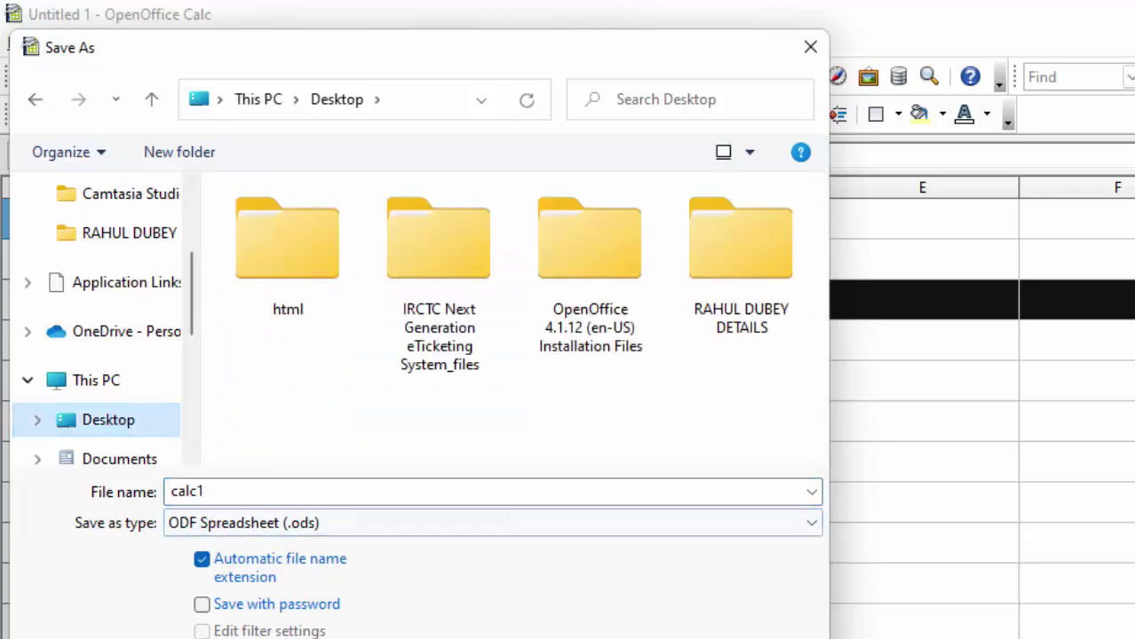
key(Return)
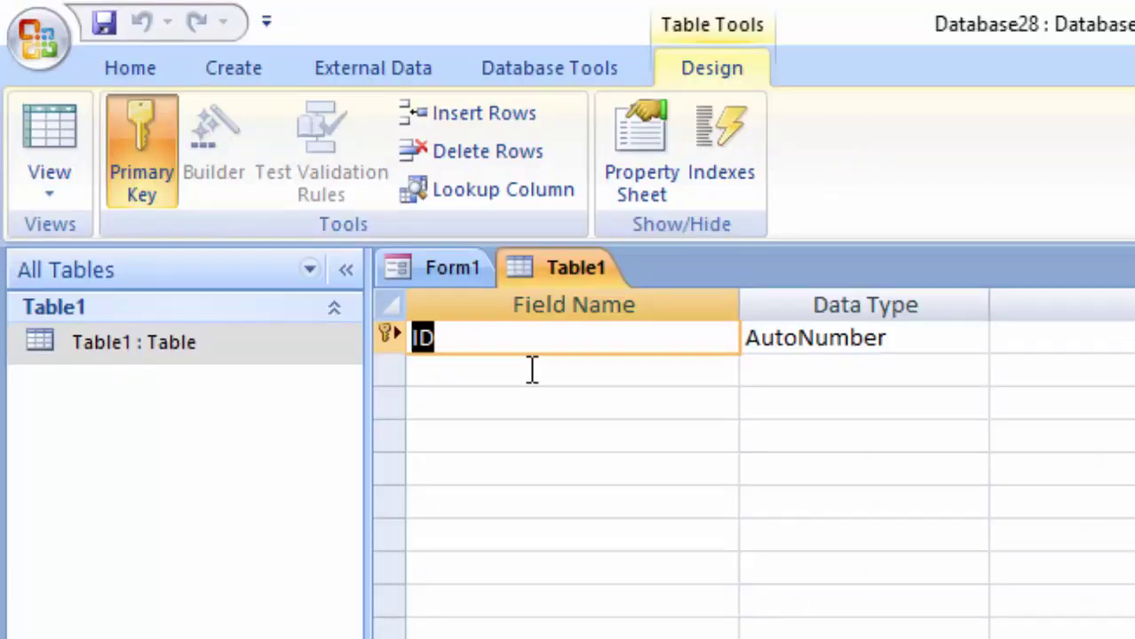
Add a field named Name below ID in Table1's design, with Text data type.
click(528, 370)
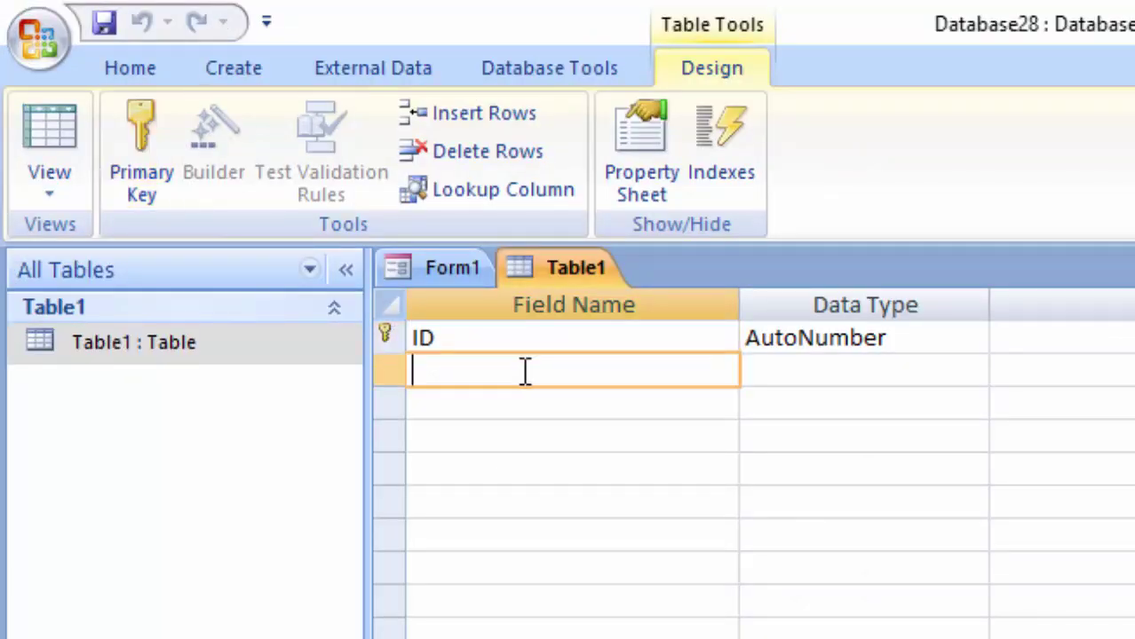
text(Nmae)
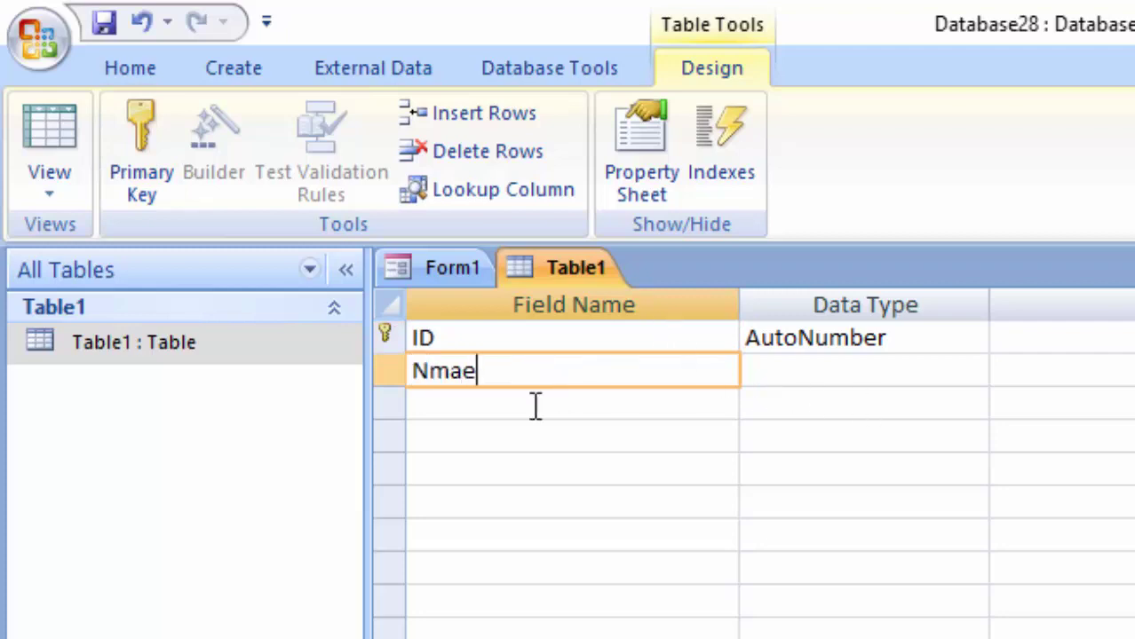
key(BackSpace)
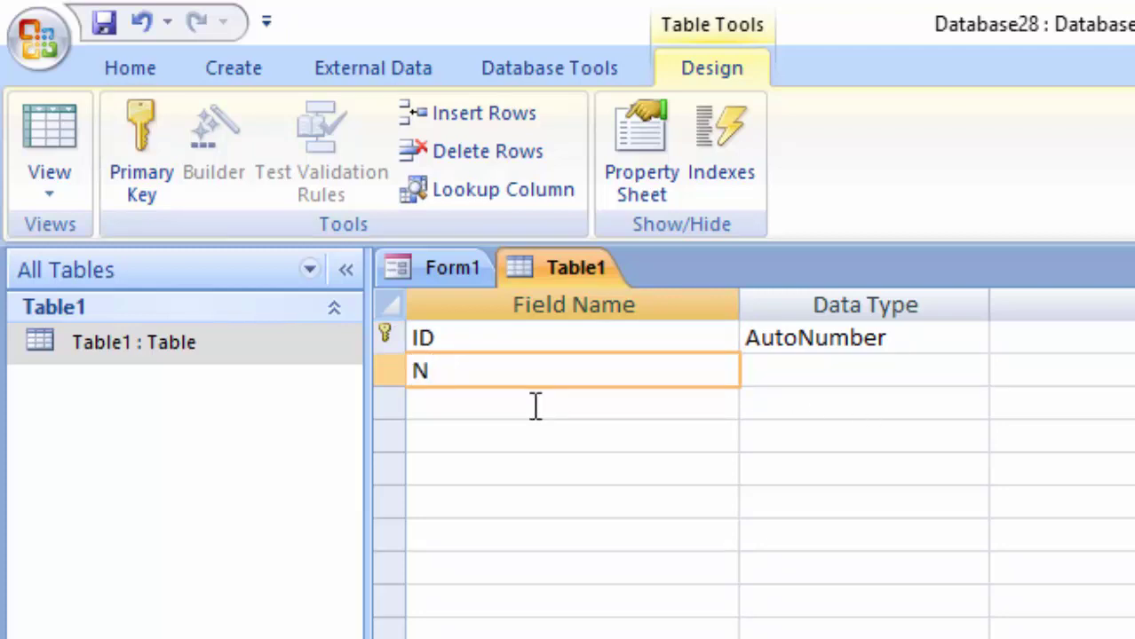
text(me)
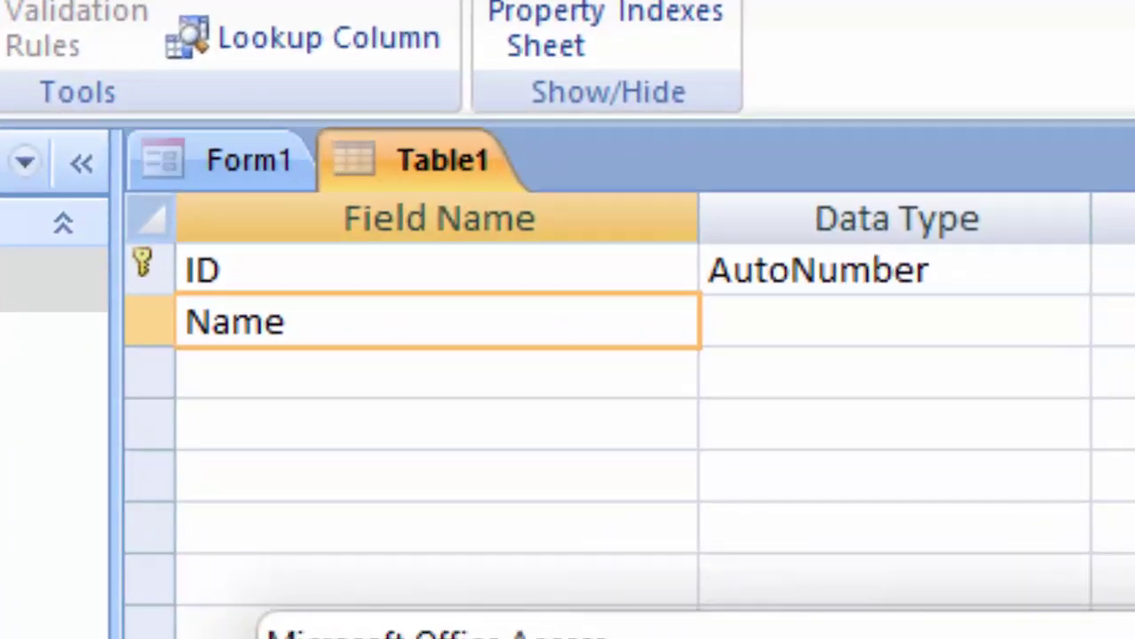
click(853, 311)
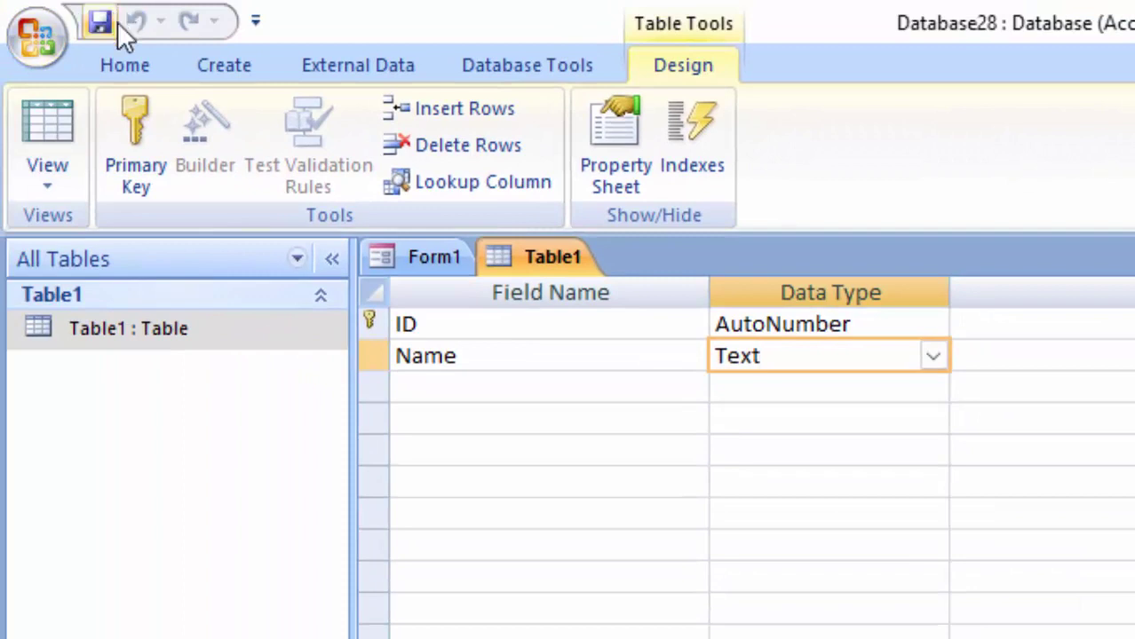
In Datasheet view, enter the names Ram and Shyam as records 1 and 2.
click(41, 124)
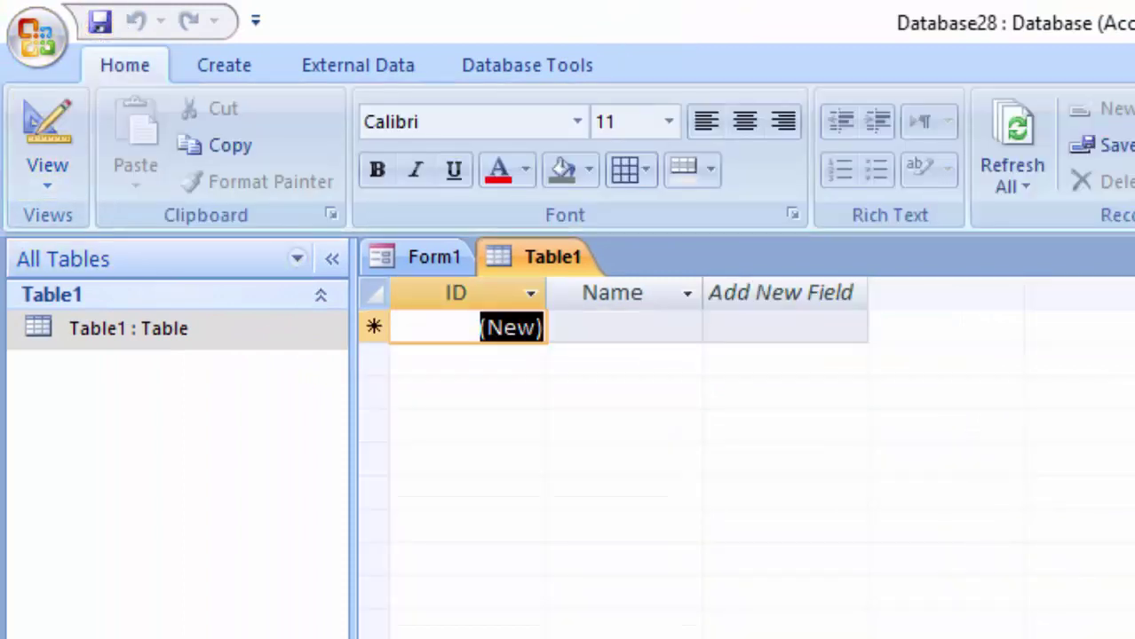
click(597, 327)
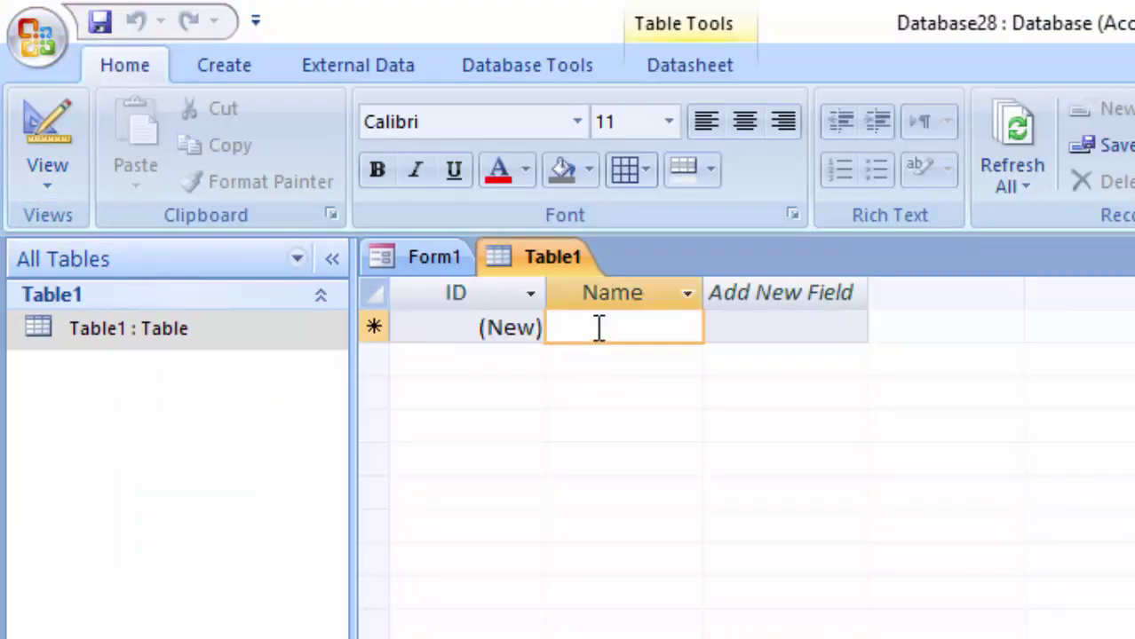
text(Ram)
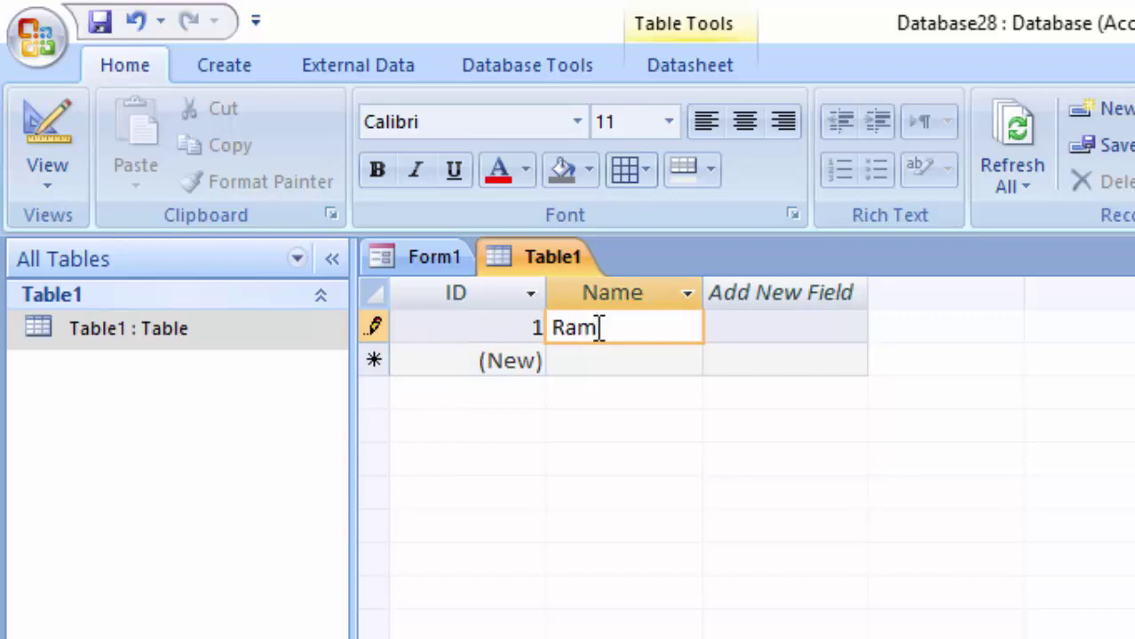
key(Down)
text(S)
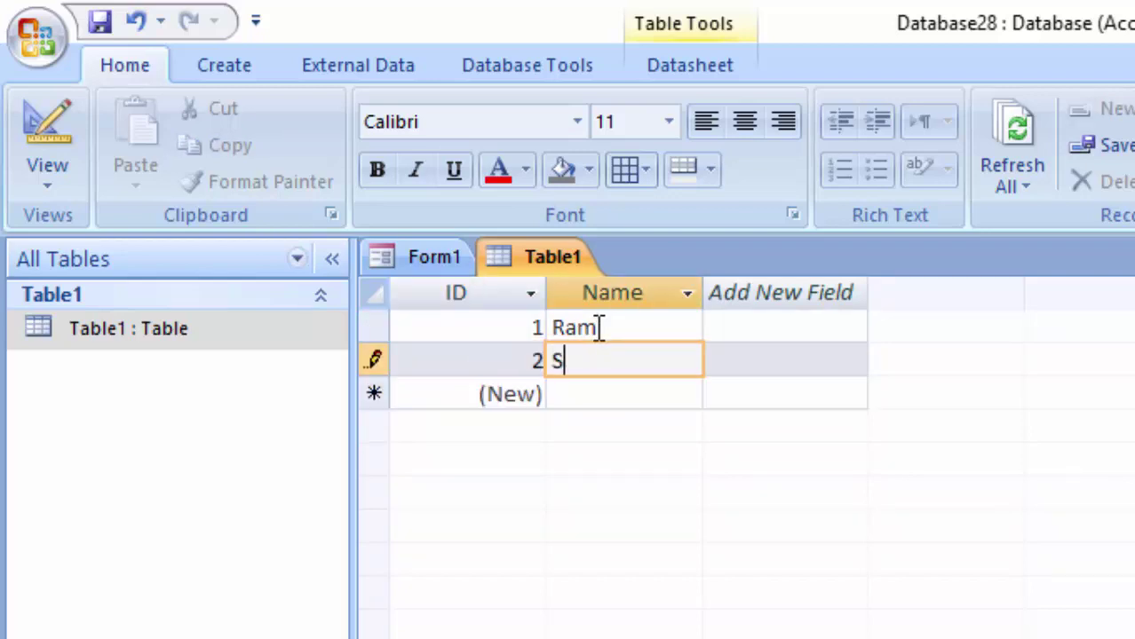
text(hyam)
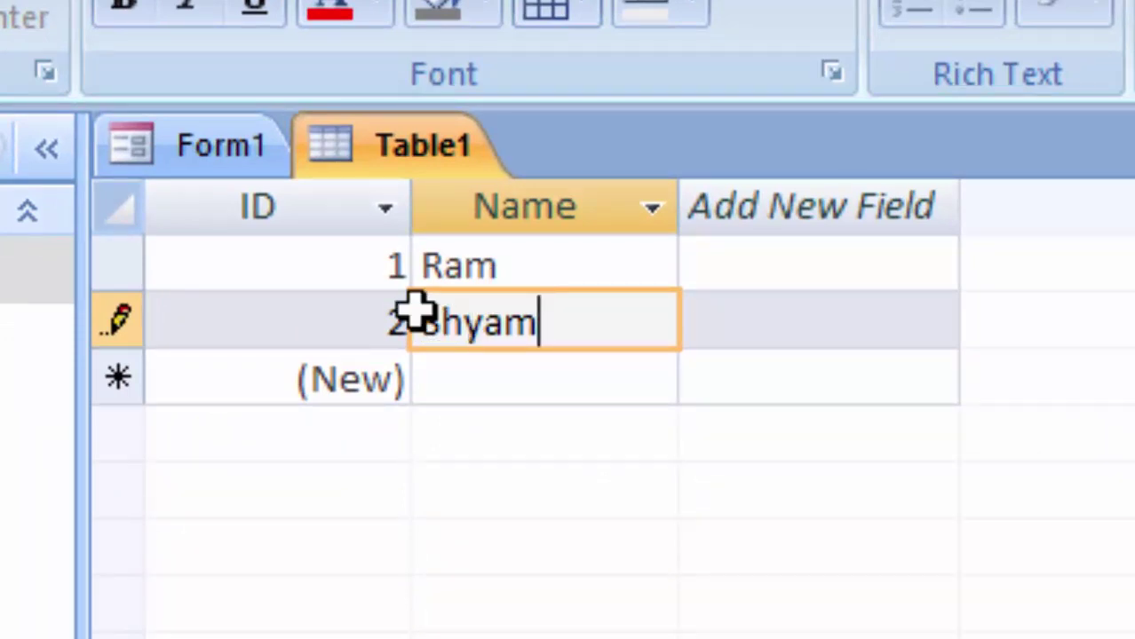
click(284, 203)
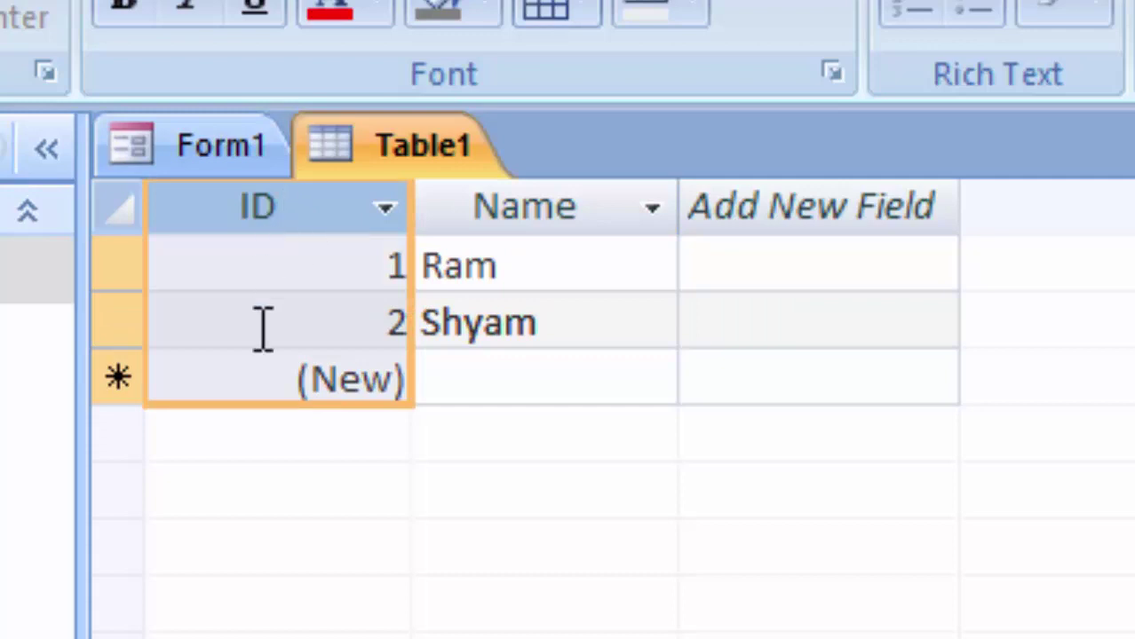
Click between the Name and ID cells of the table's records.
click(579, 241)
click(555, 313)
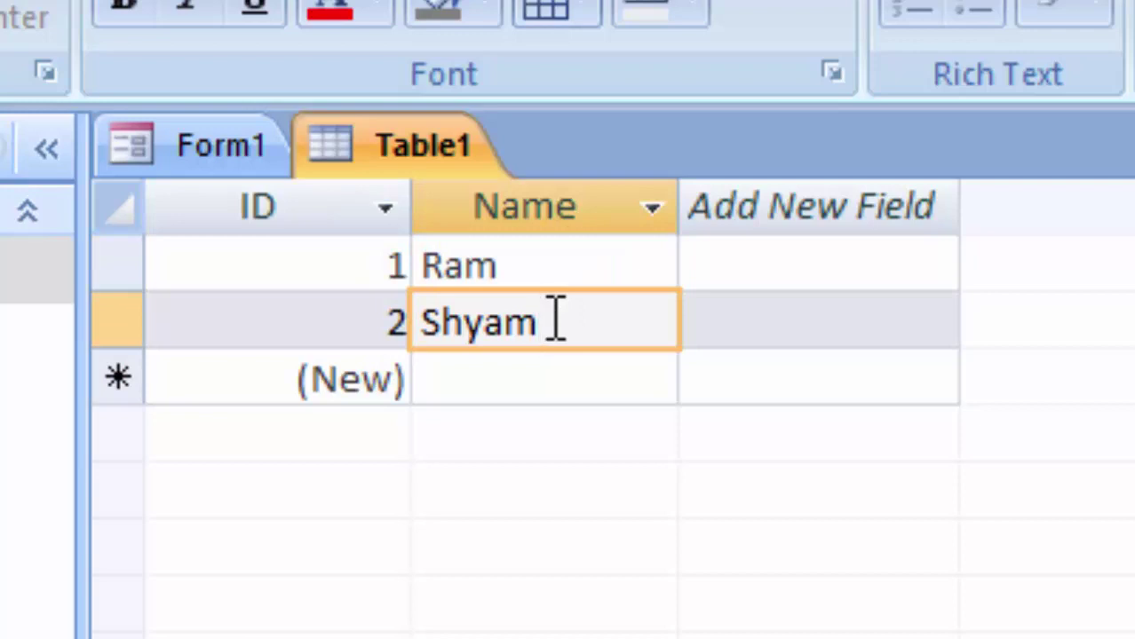
click(362, 384)
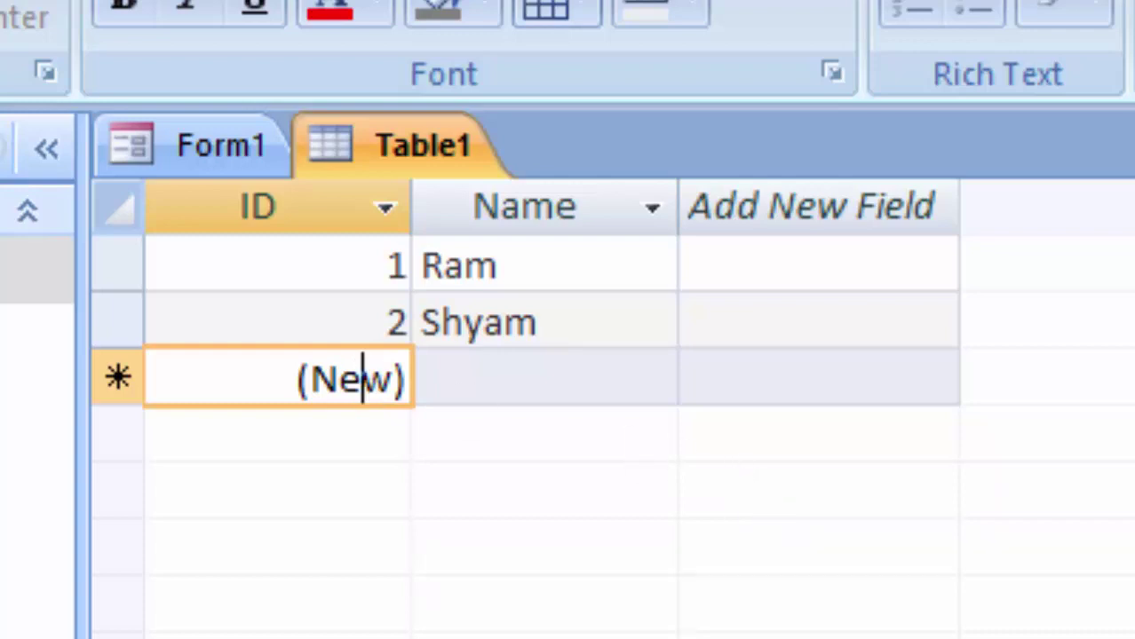
click(32, 27)
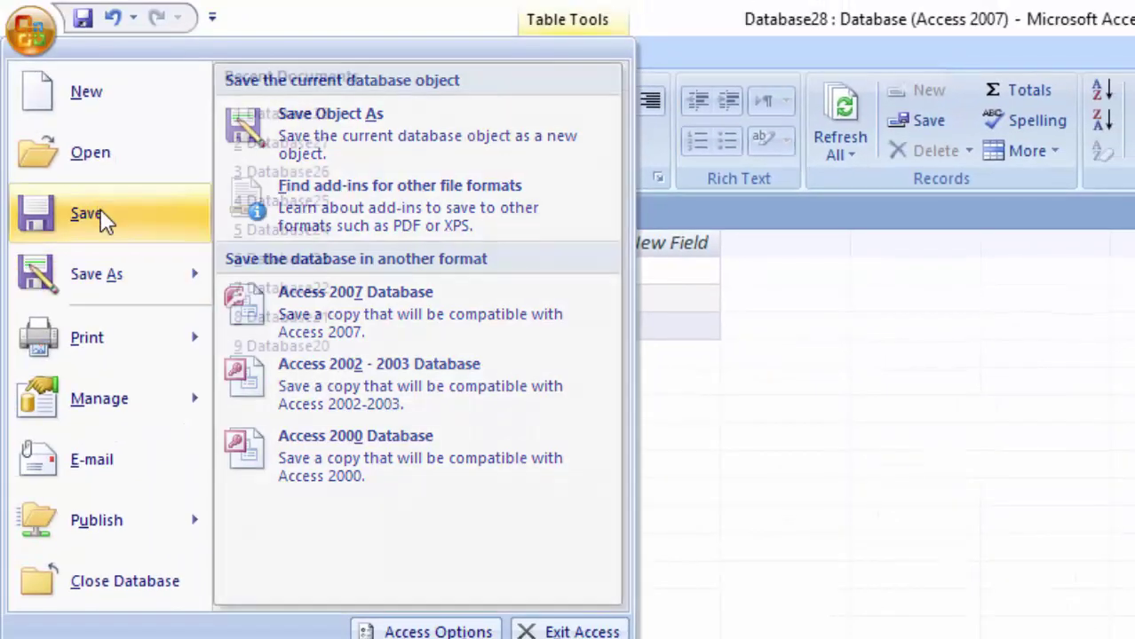
Start saving a copy of Table1 via Save As, then cancel it.
click(102, 222)
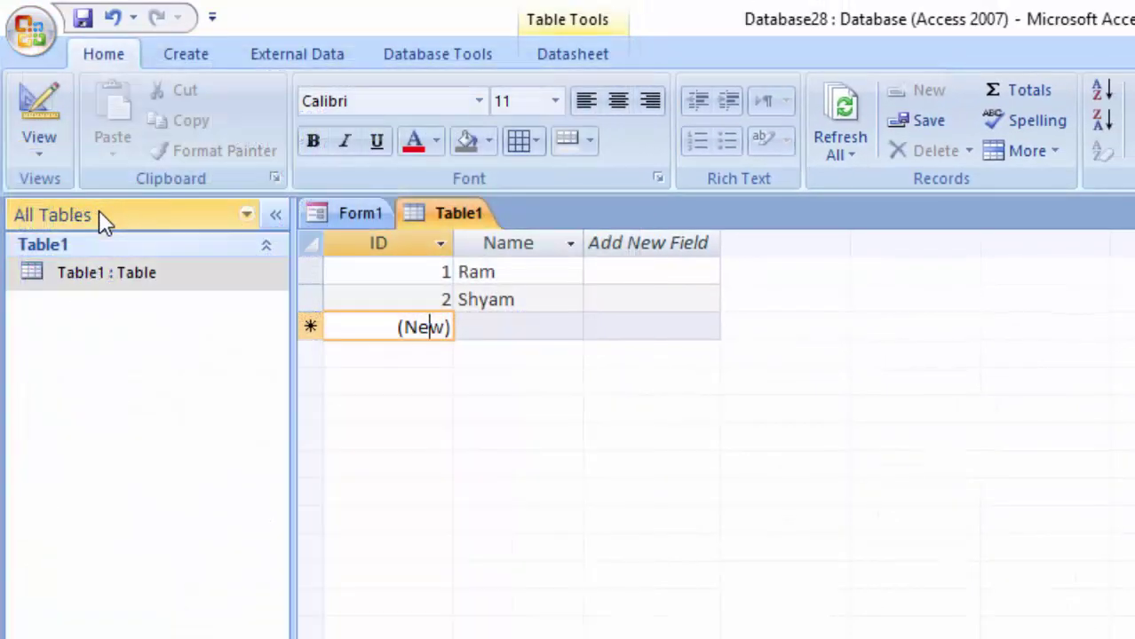
click(26, 30)
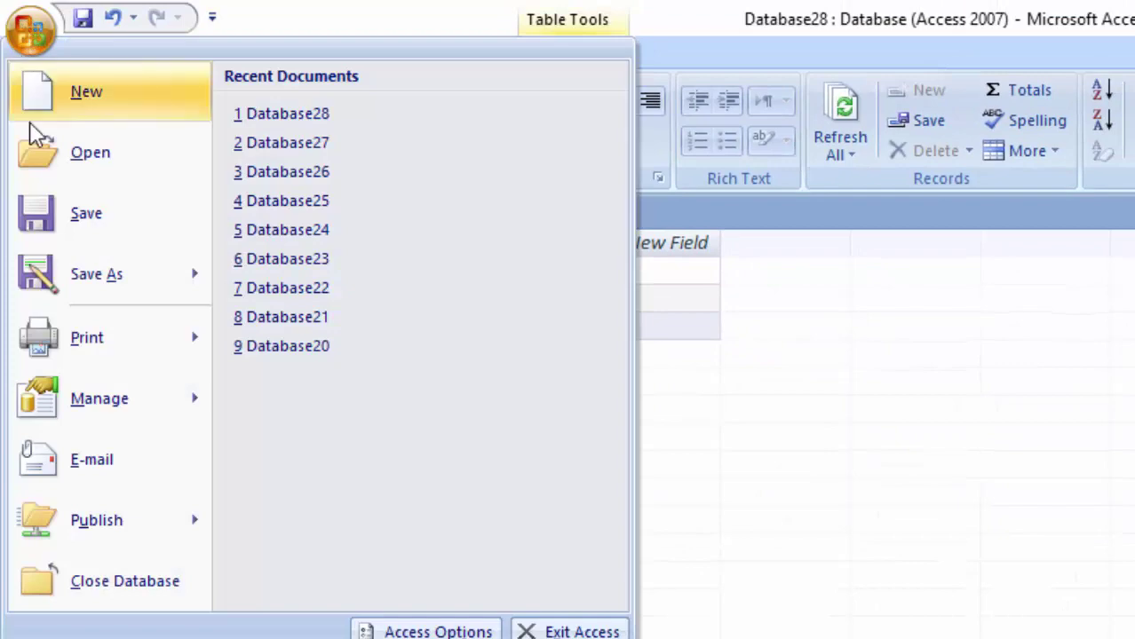
click(55, 271)
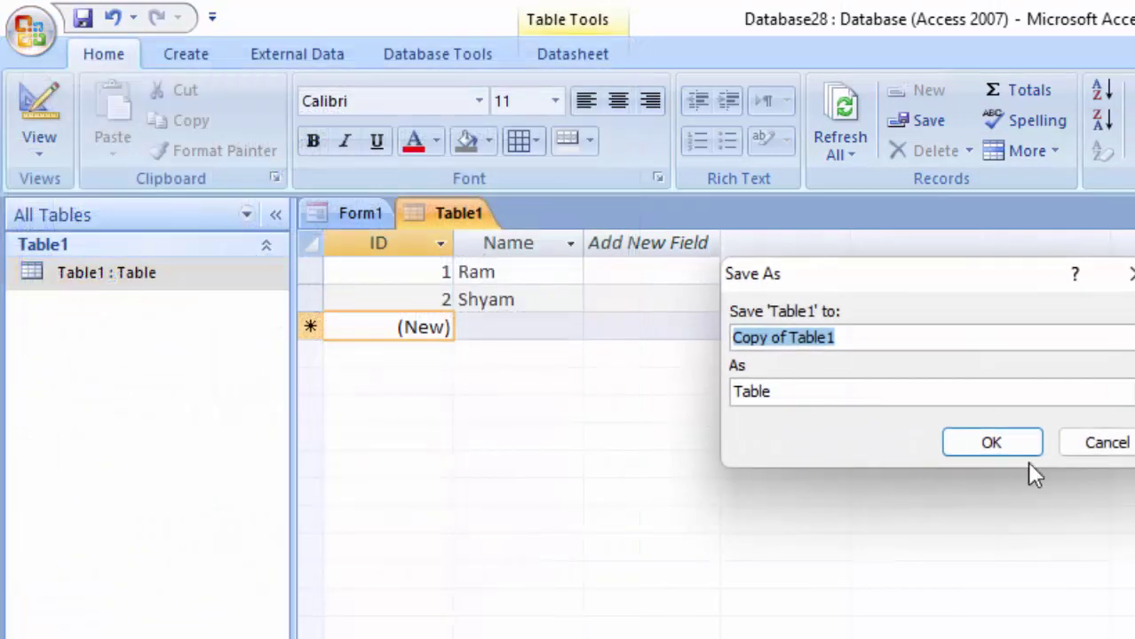
click(1101, 442)
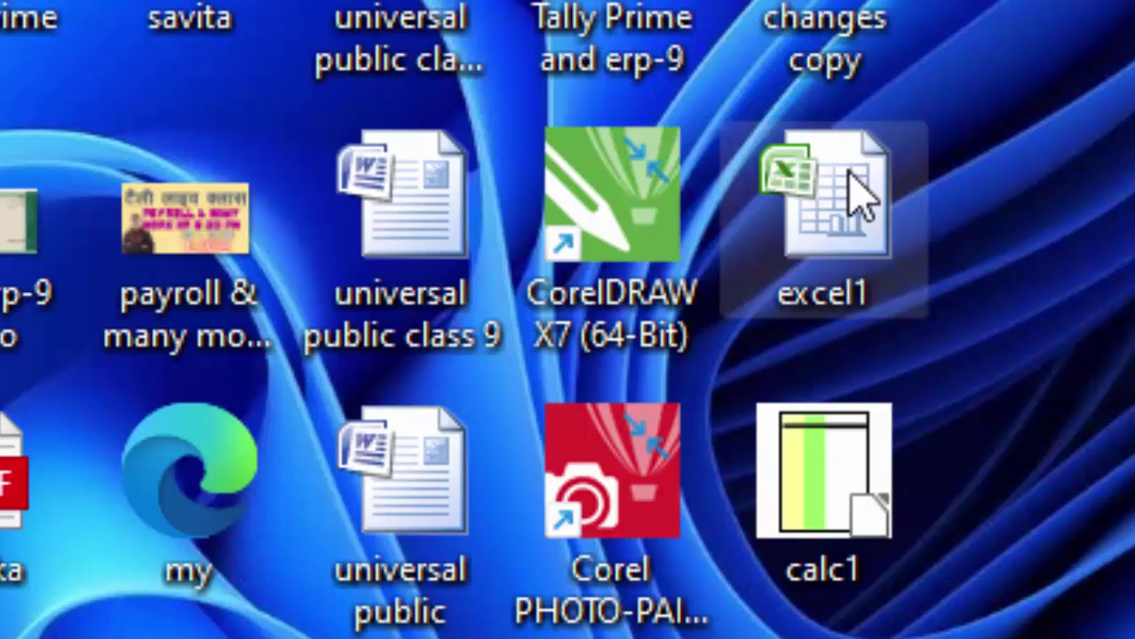
right_click(854, 191)
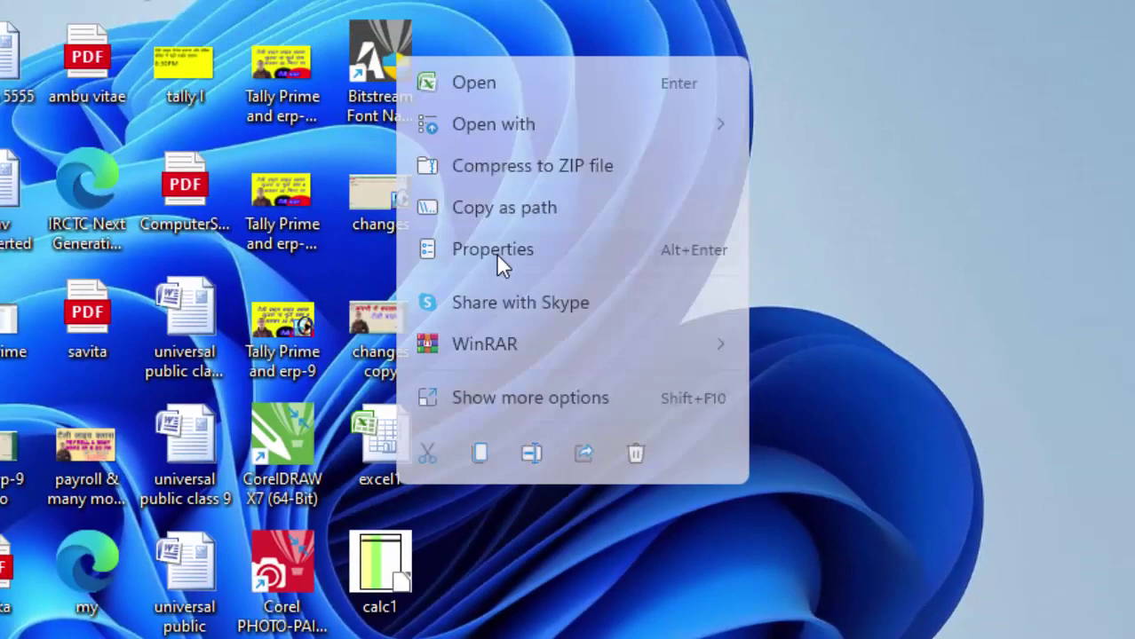
click(497, 256)
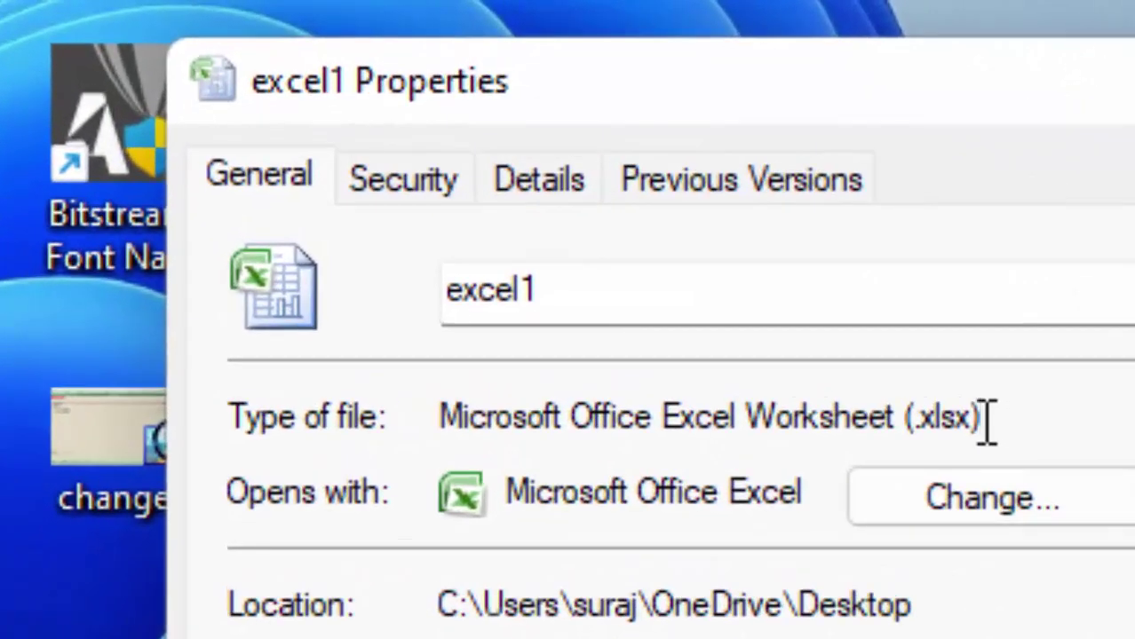
drag(983, 423, 899, 417)
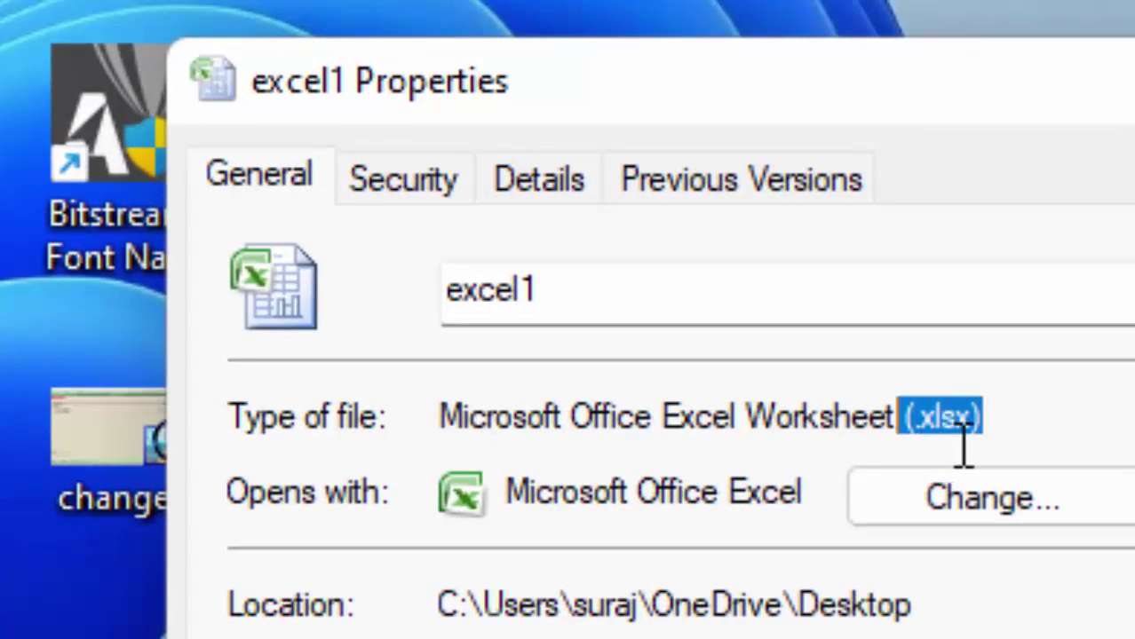
click(1013, 426)
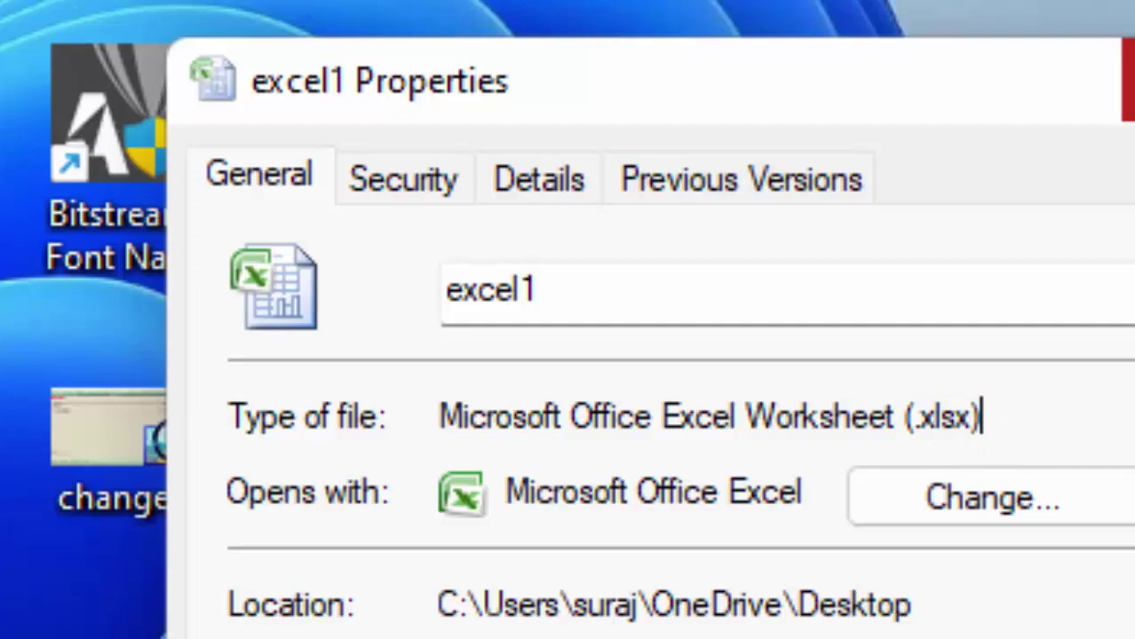
click(1126, 80)
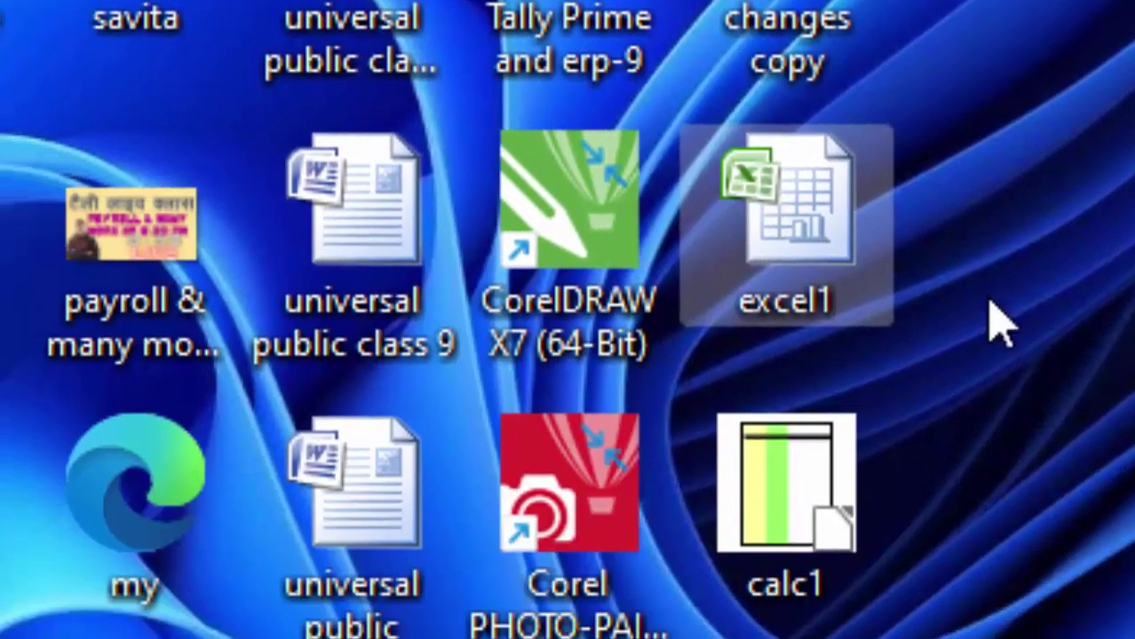
Check calc1's properties to confirm its .ods file type, then close them.
click(820, 469)
right_click(819, 465)
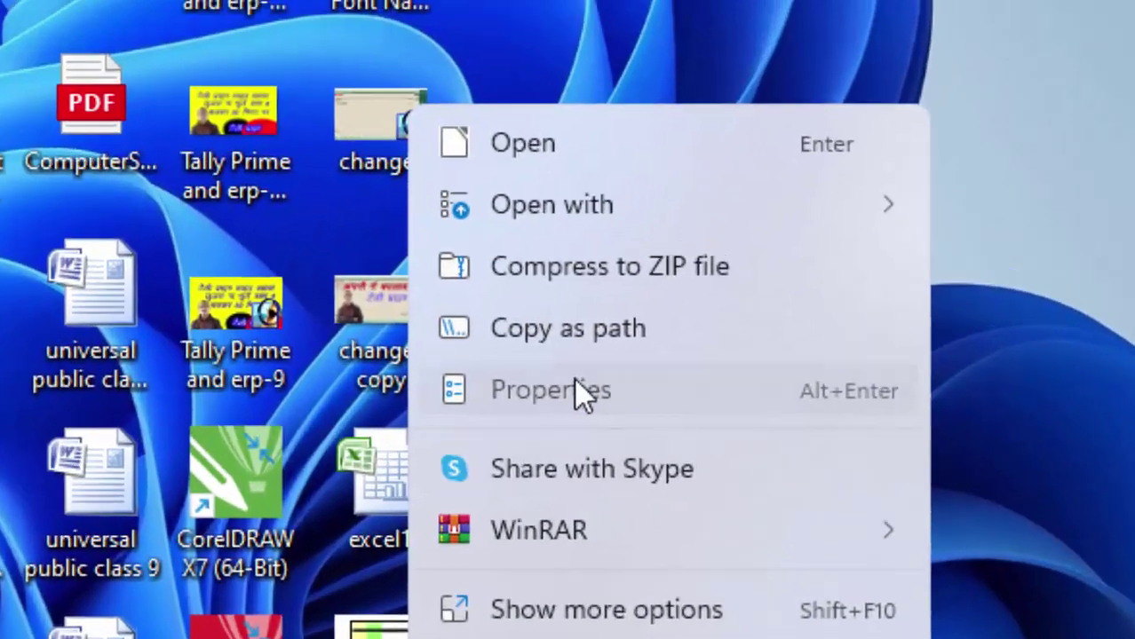
click(575, 383)
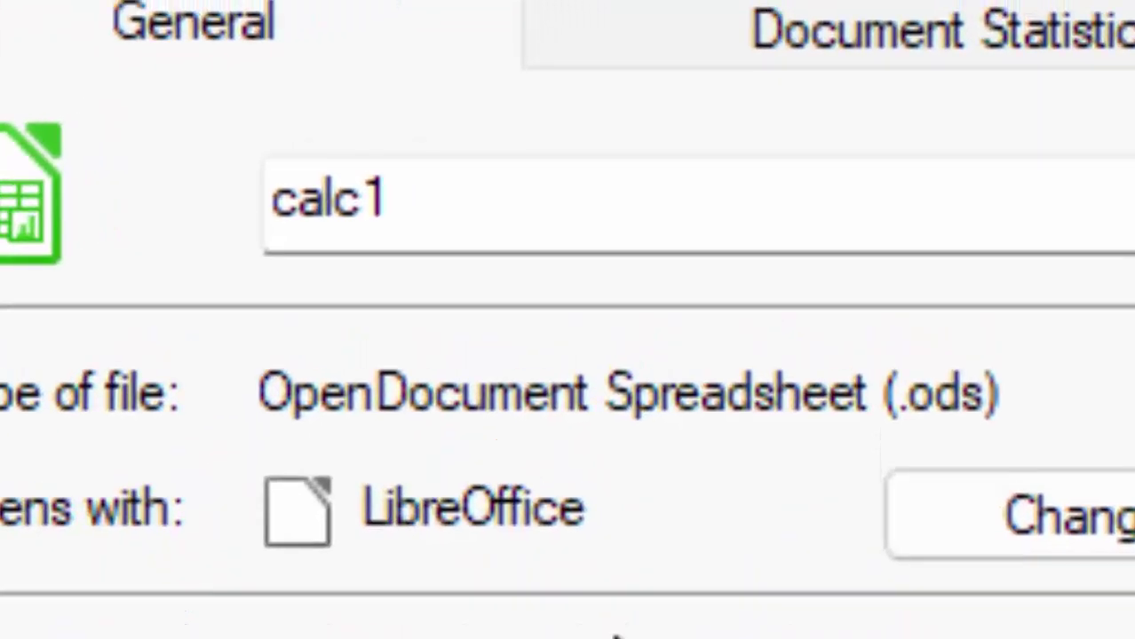
drag(1061, 373, 884, 391)
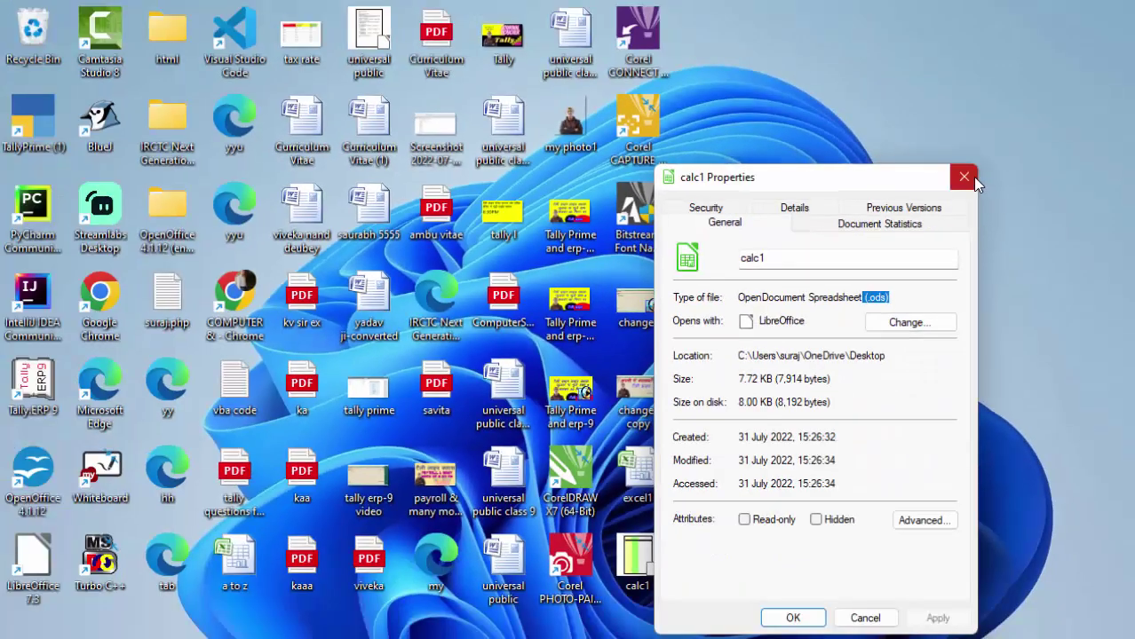
click(972, 179)
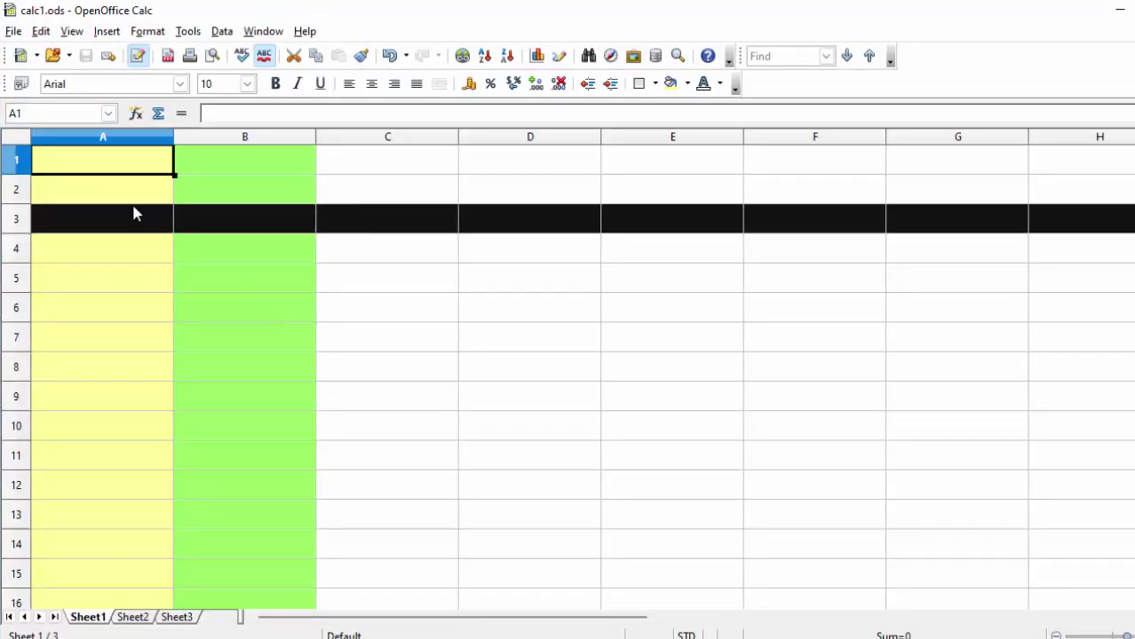
Enter 44, 66, 55, 44 and 55 into cells A2 through A6.
click(129, 194)
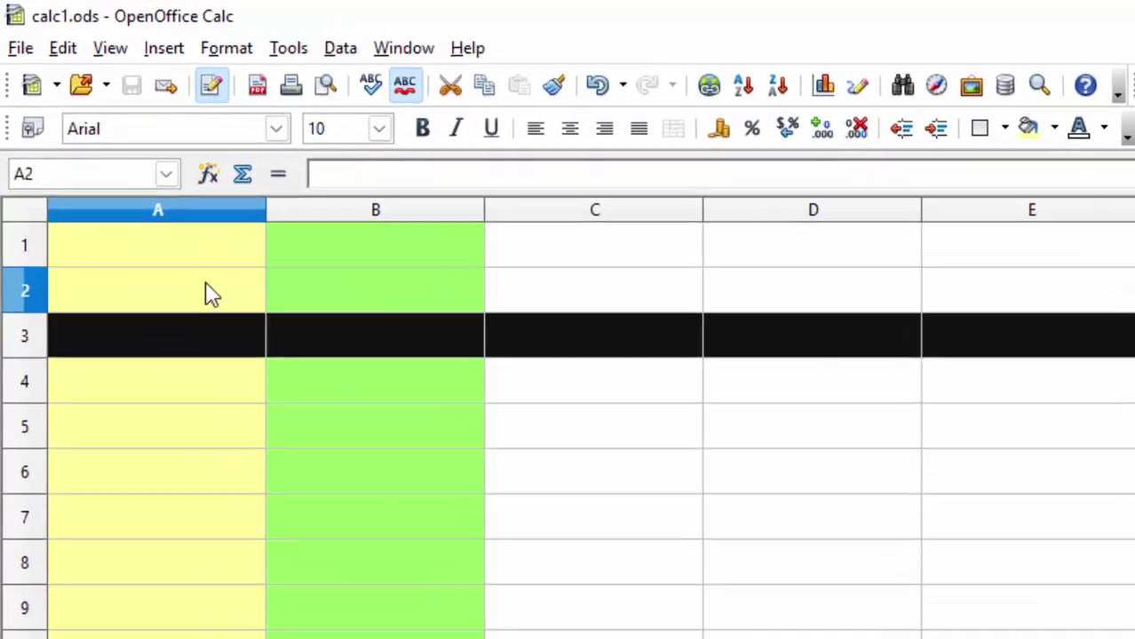
text(44)
key(Return)
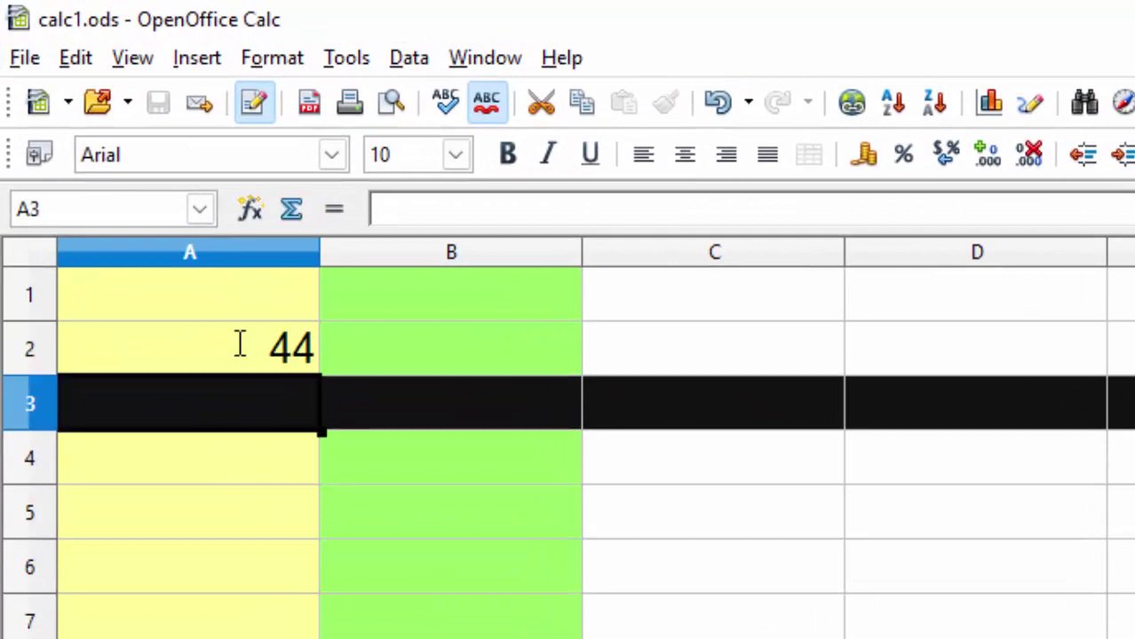
text(66)
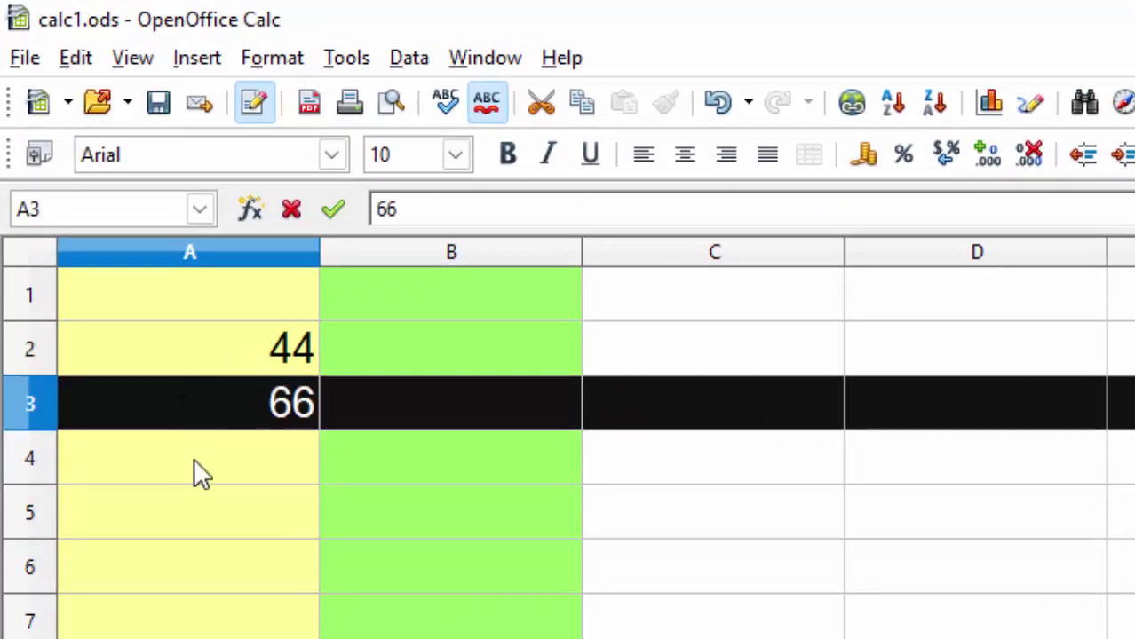
click(197, 470)
text(55)
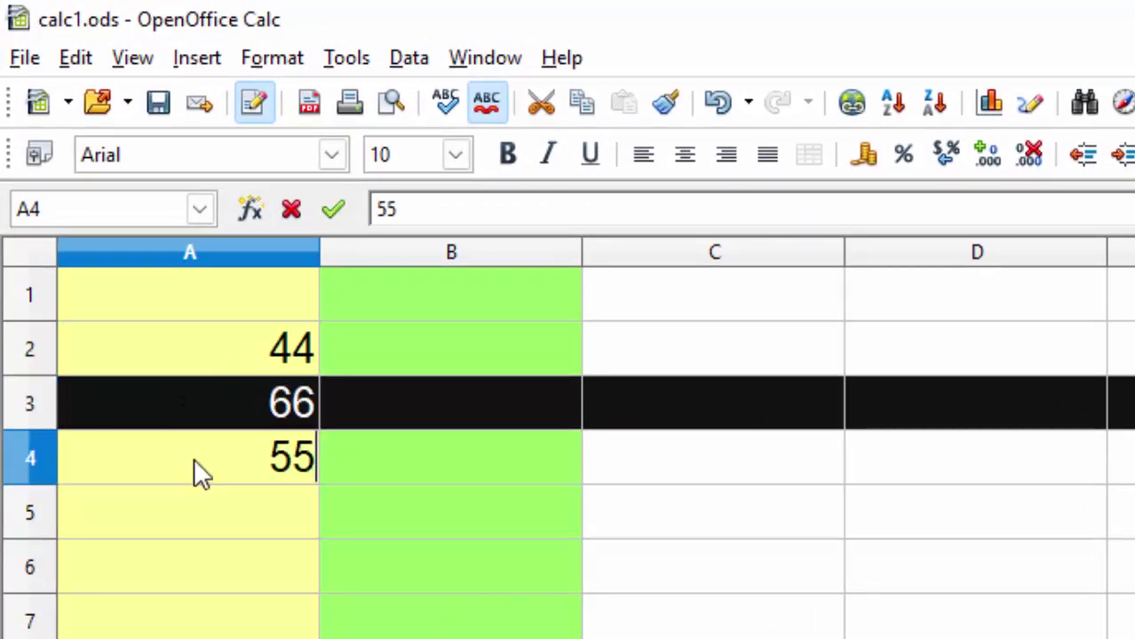
key(Return)
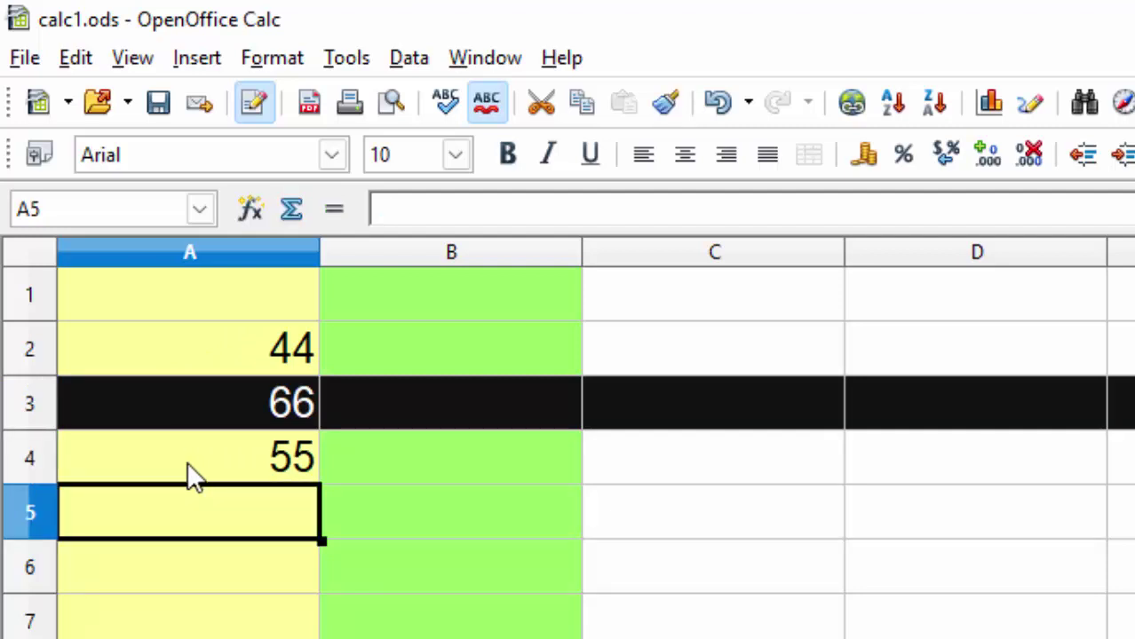
text(44)
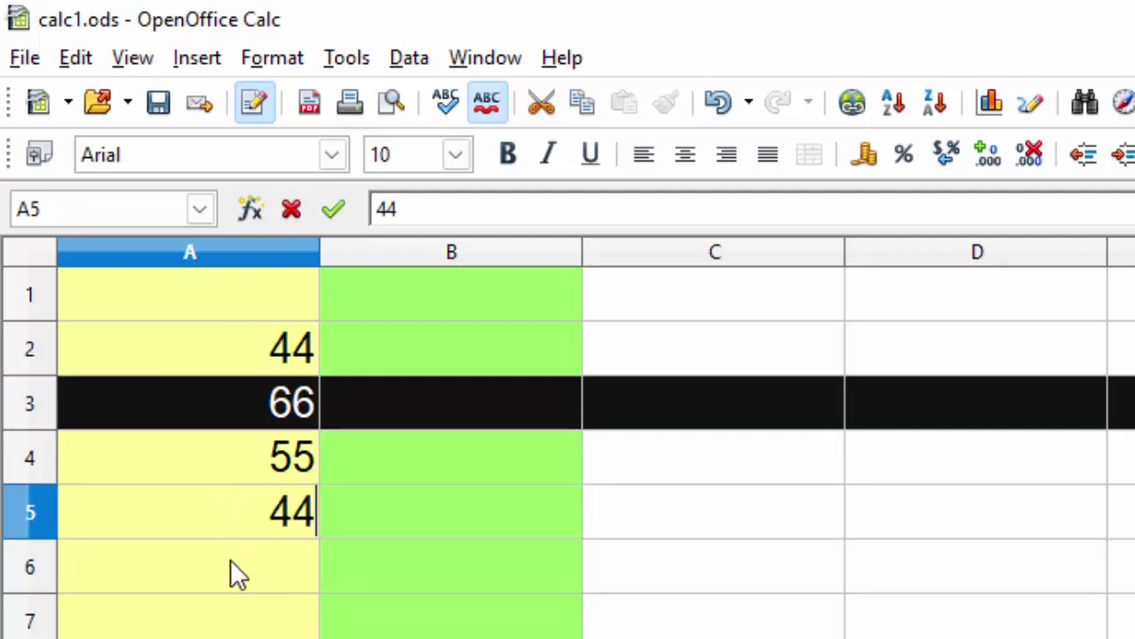
click(233, 567)
text(55)
key(Return)
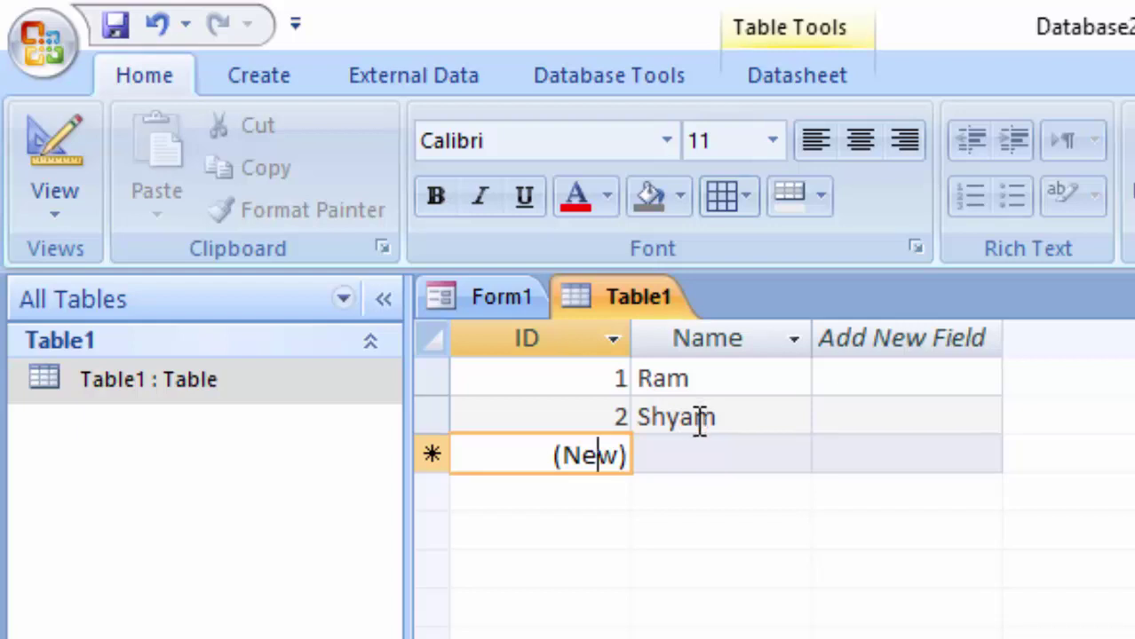
Switch Table1 to Design view and change the ID field's data type to Number.
click(37, 206)
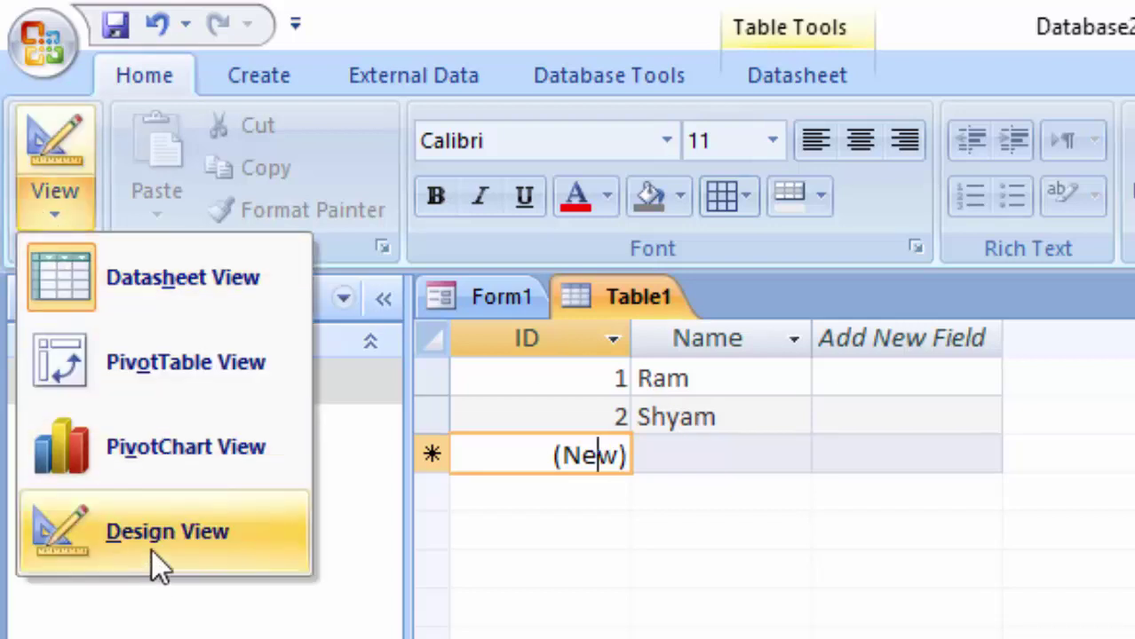
click(154, 528)
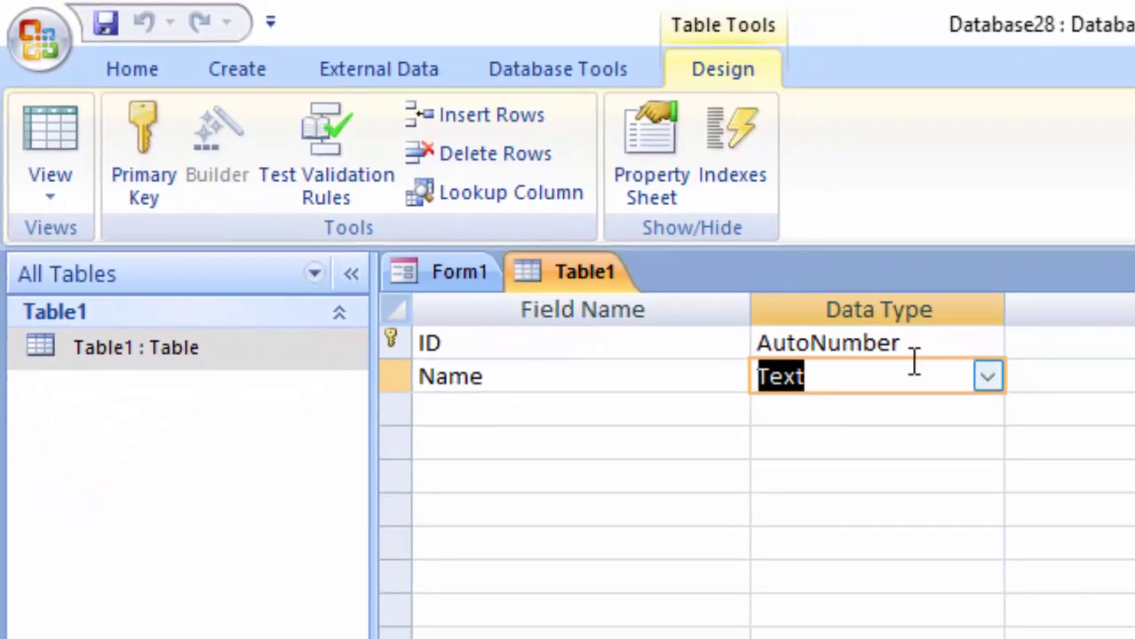
click(924, 343)
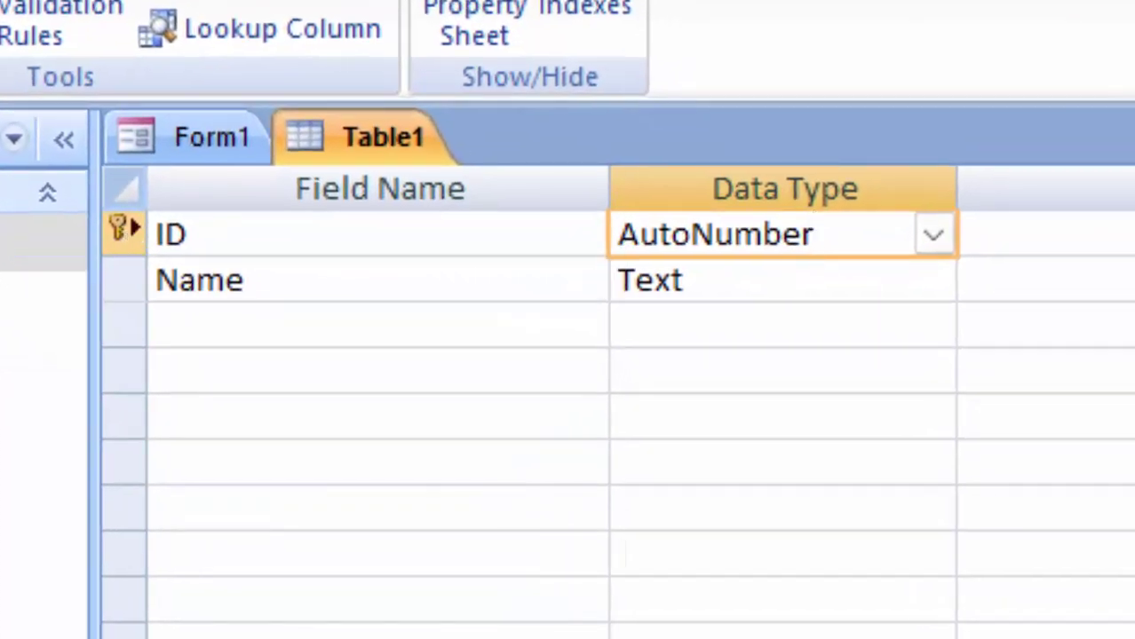
click(934, 235)
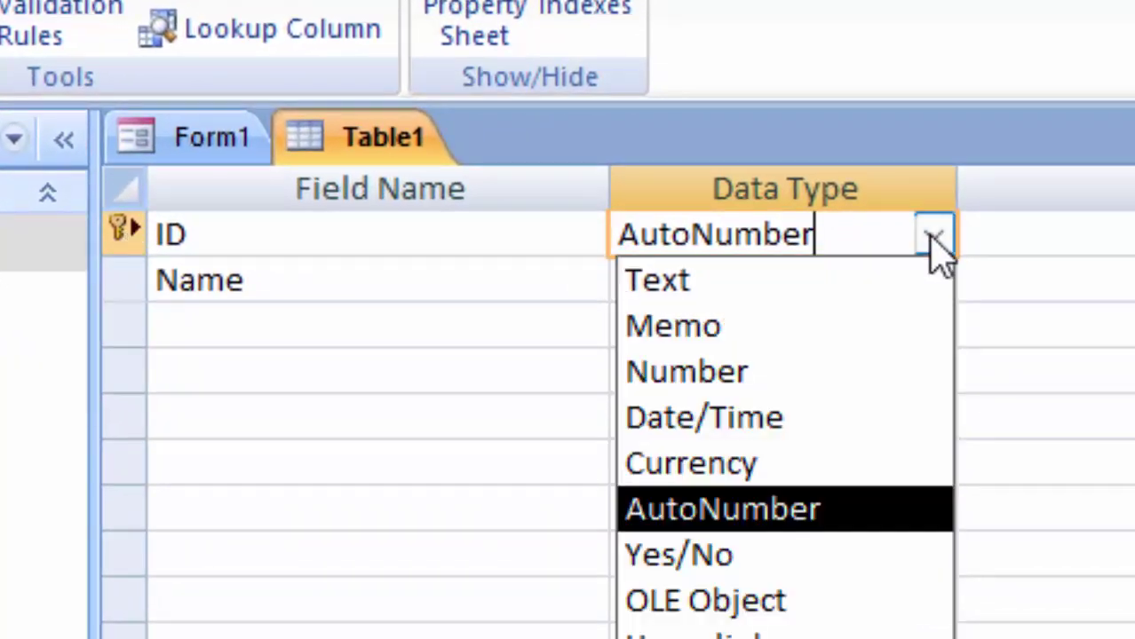
click(809, 286)
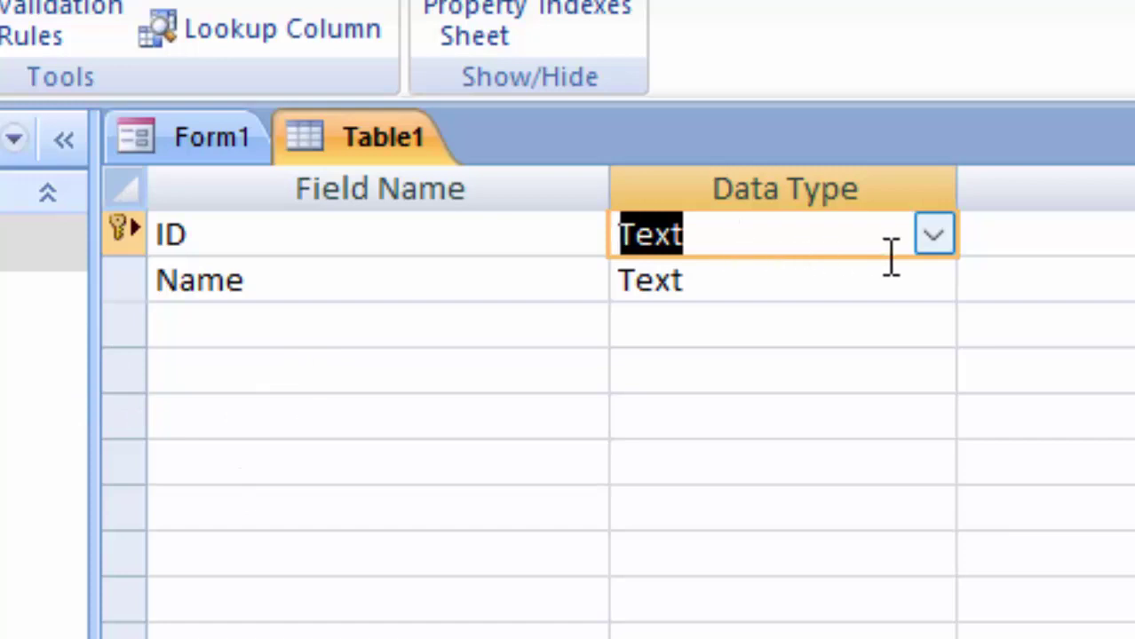
click(941, 234)
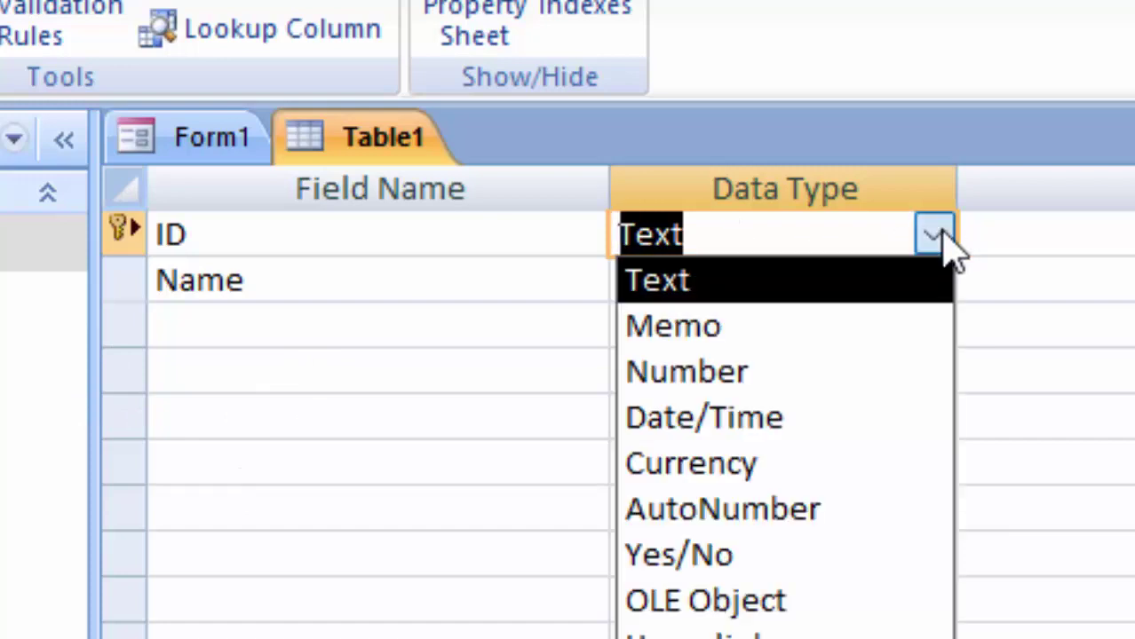
click(848, 373)
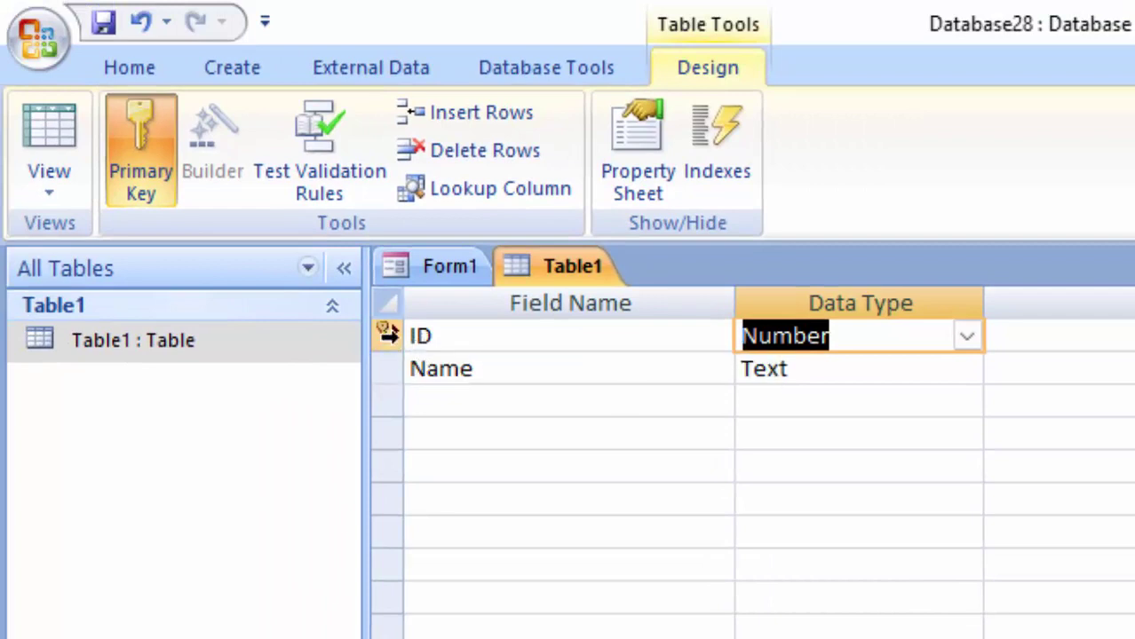
click(506, 342)
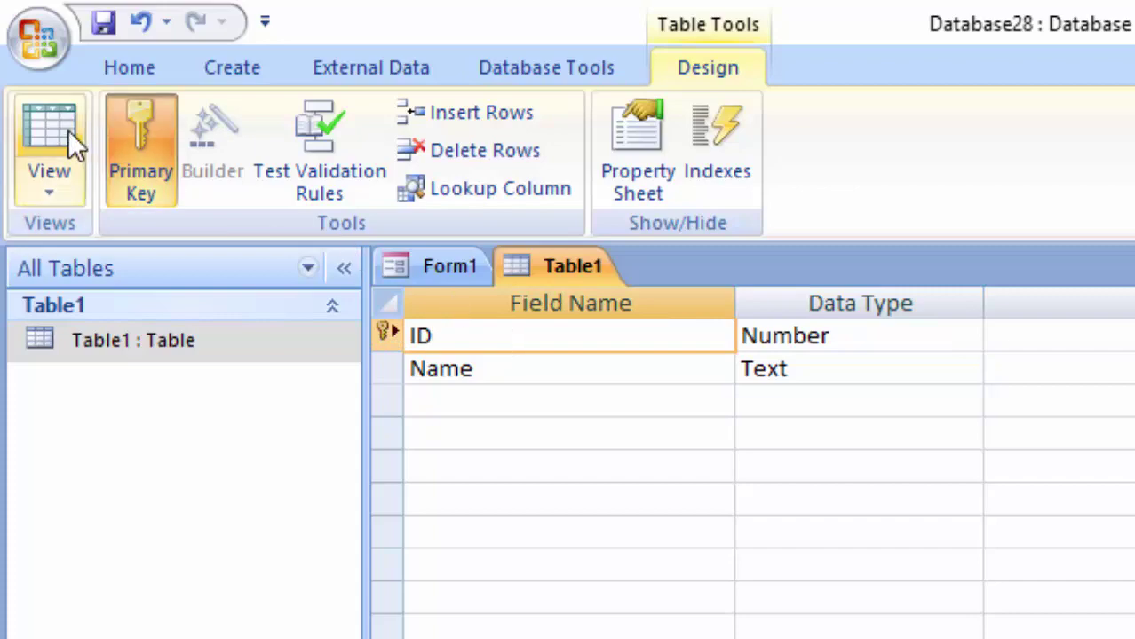
Save Table1's design, close Design view, and open Table1's datasheet.
click(94, 29)
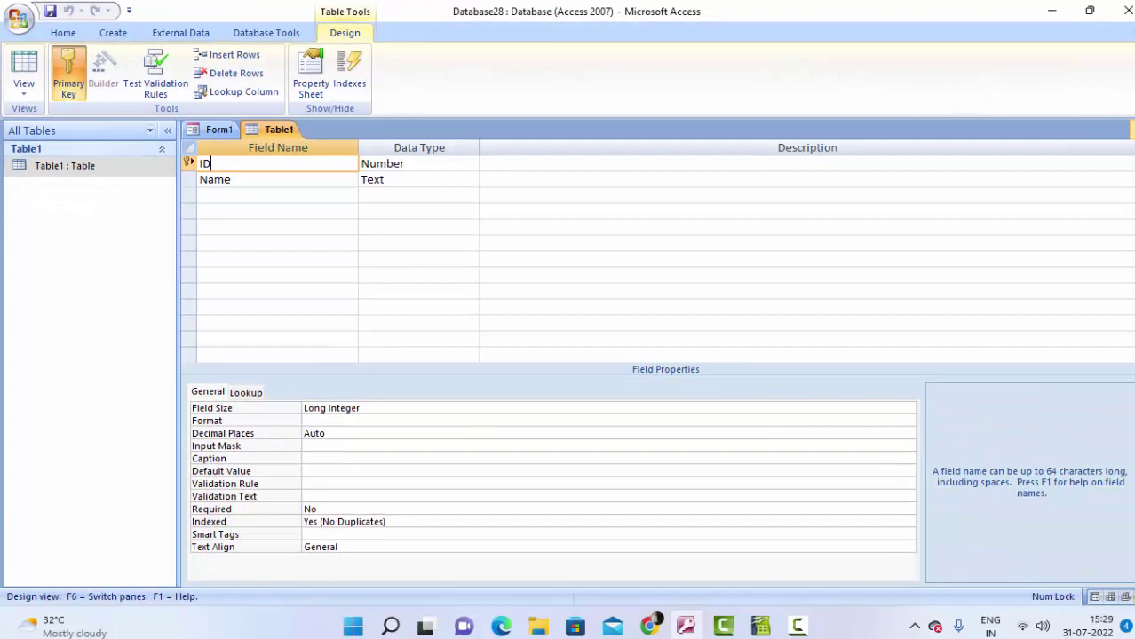
click(1130, 130)
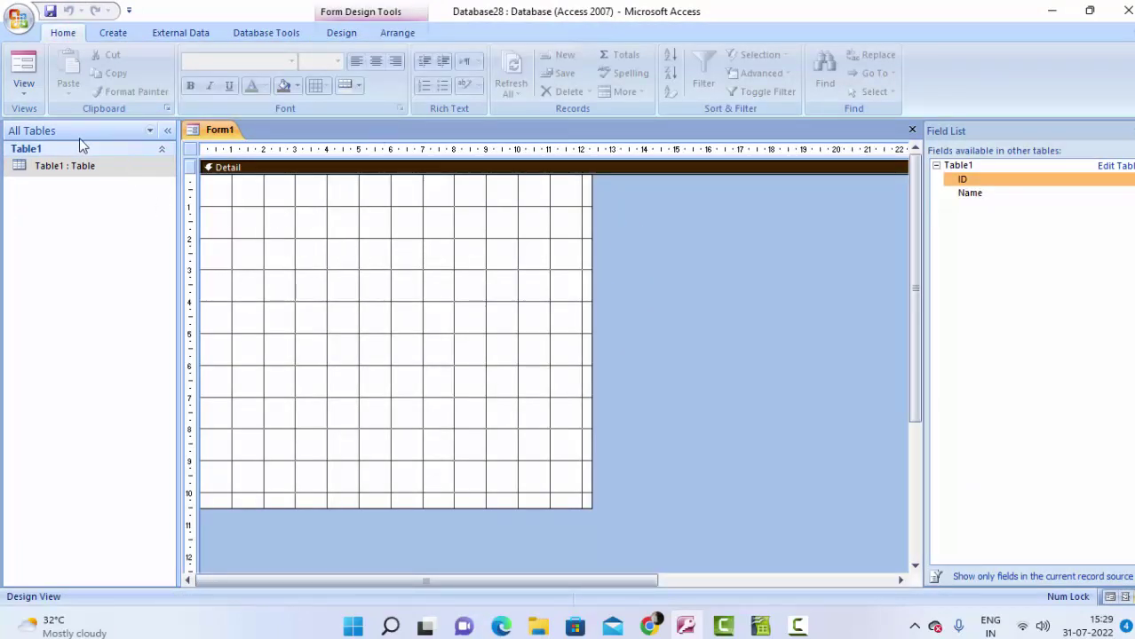
double_click(82, 167)
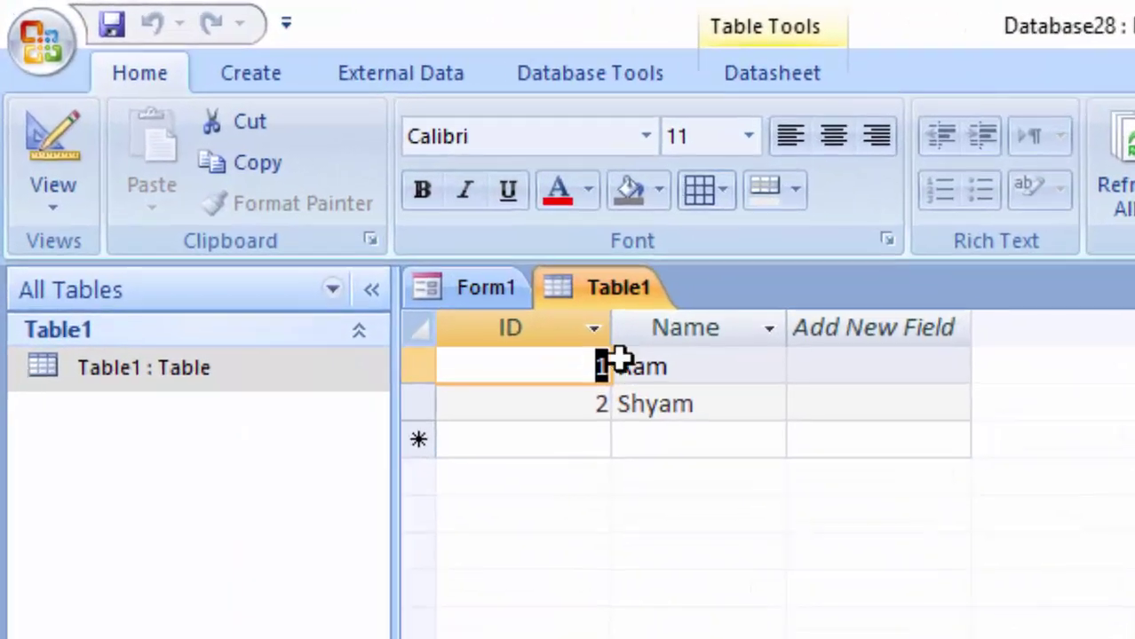
Change Ram's ID to 11 and Shyam's ID to 12.
click(593, 371)
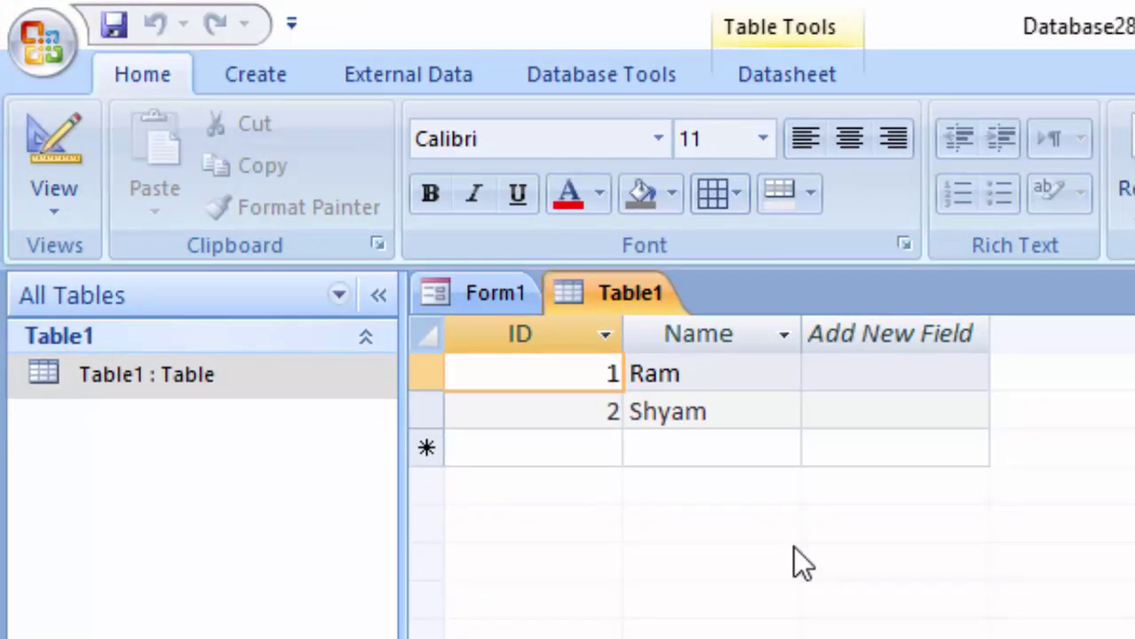
text(1)
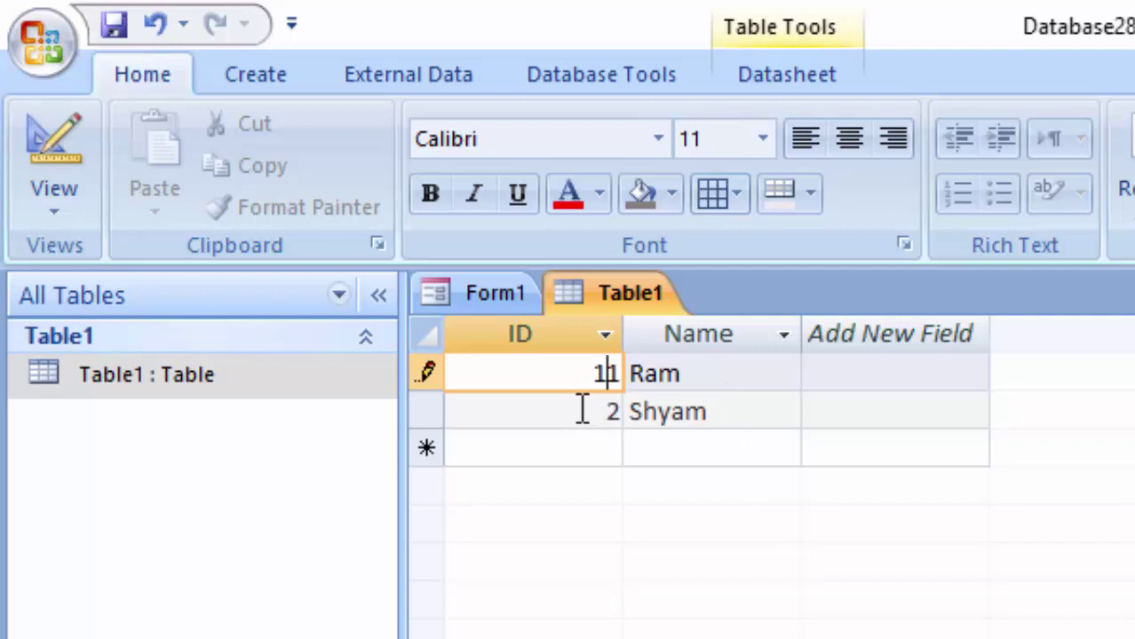
click(582, 410)
key(Delete)
text(12)
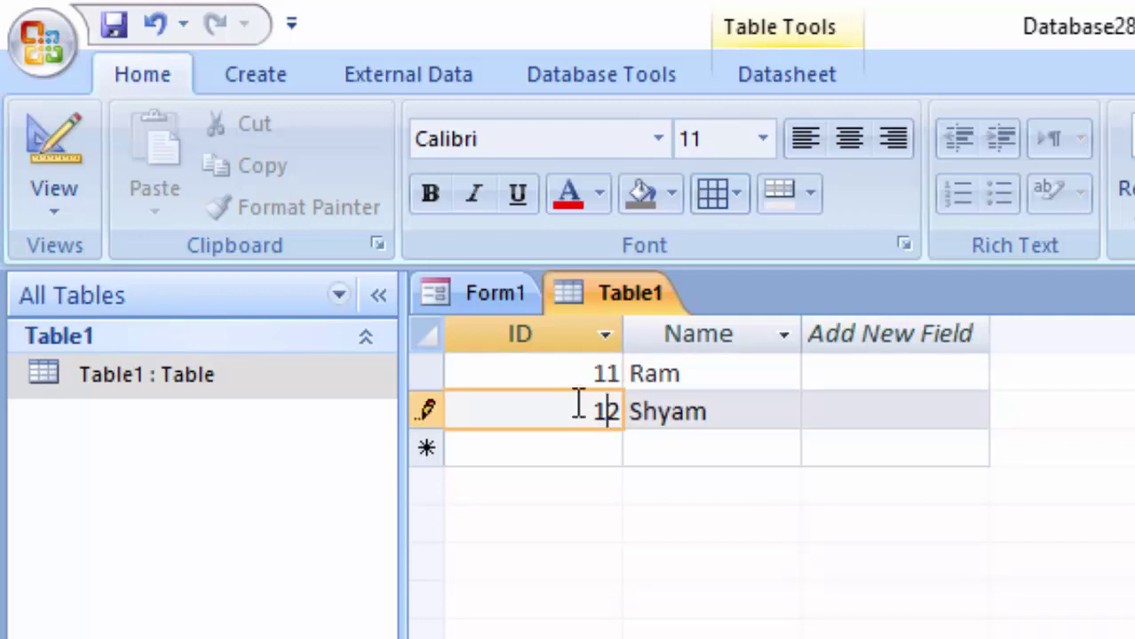
Add a new record with ID 13 and name Ritesh.
click(594, 458)
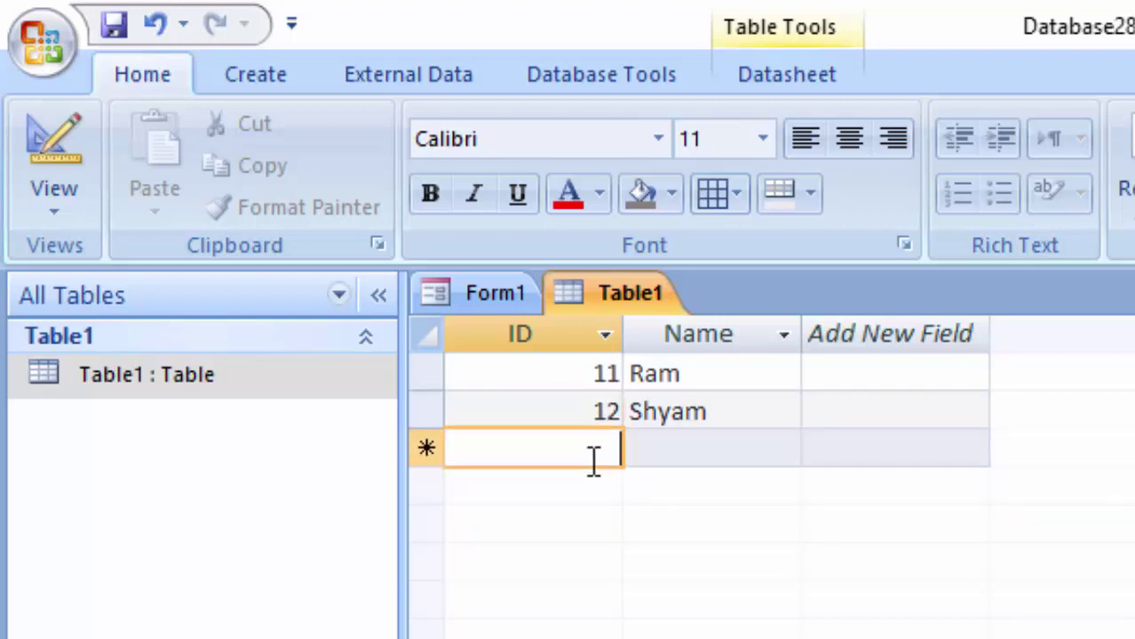
text(13)
key(Tab)
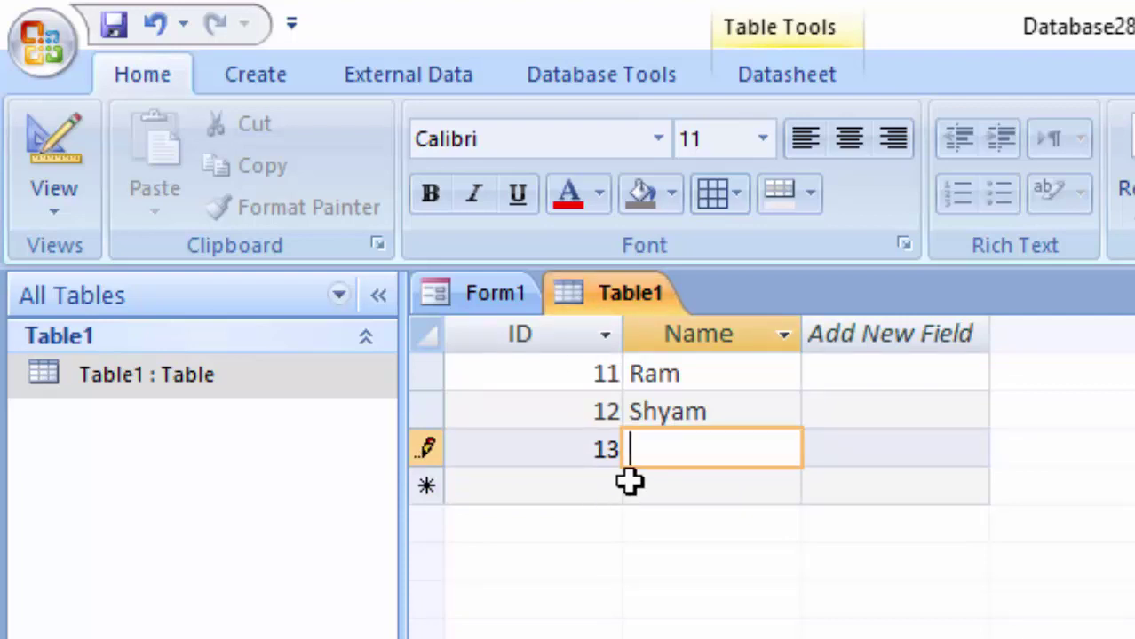
text(Rited)
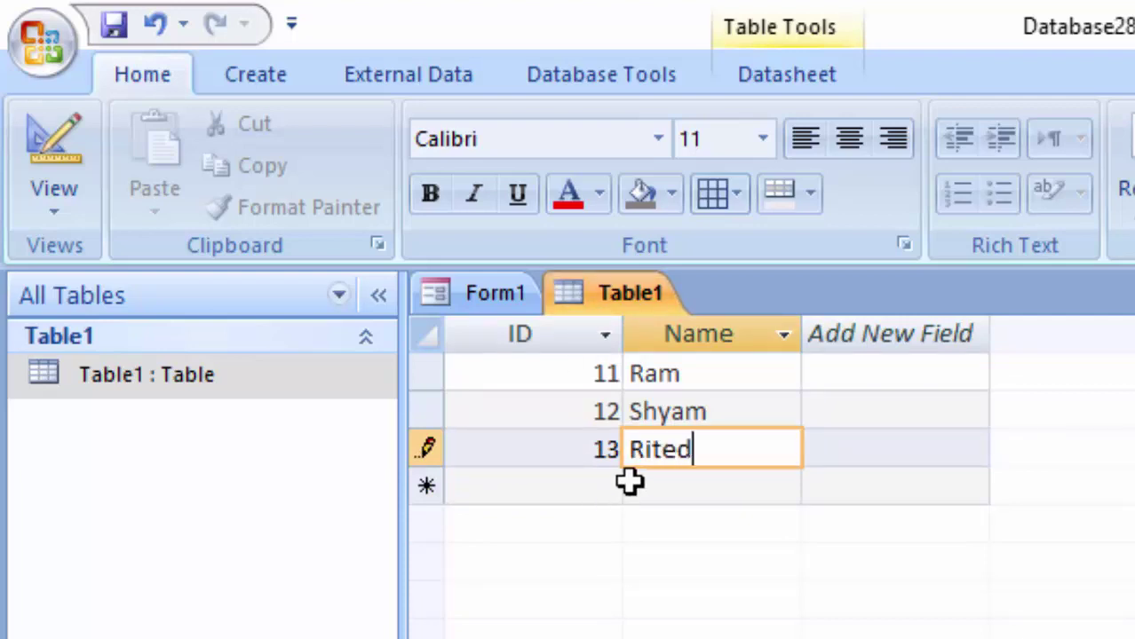
text(s)
key(BackSpace)
key(BackSpace)
text(h)
Start another new record, again using ID 13.
click(586, 488)
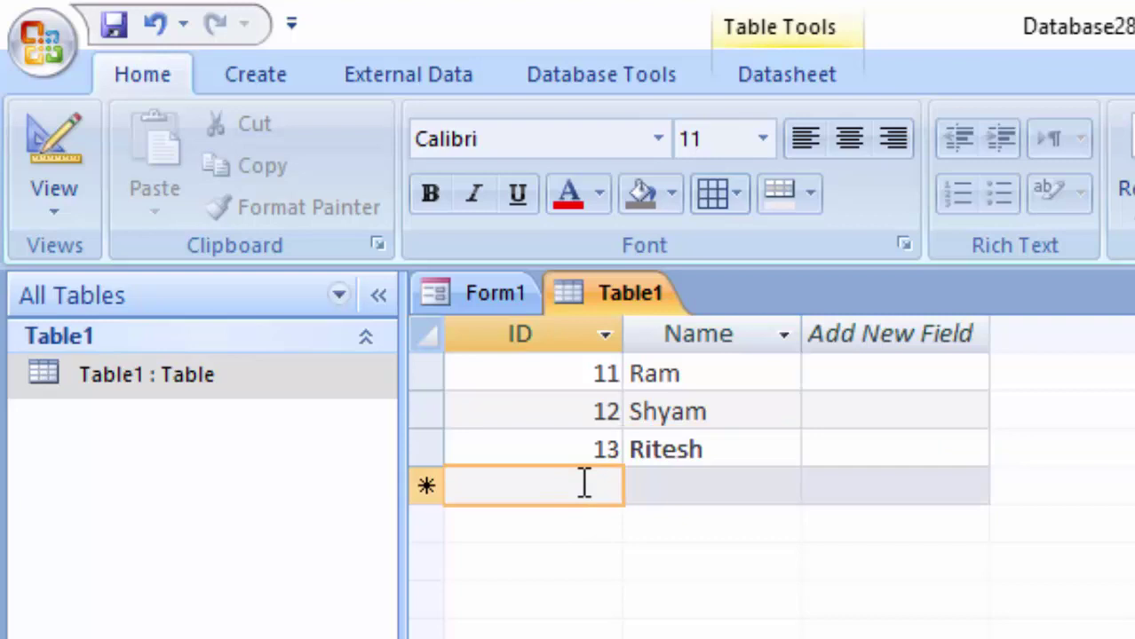
text(1)
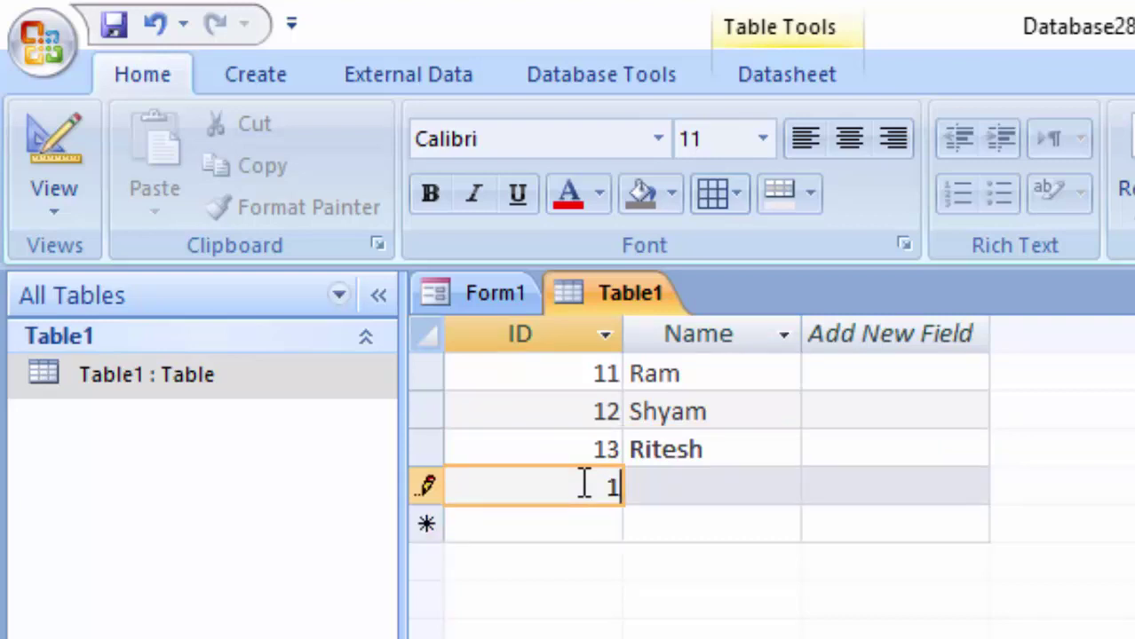
text(3)
key(Tab)
text(Ga)
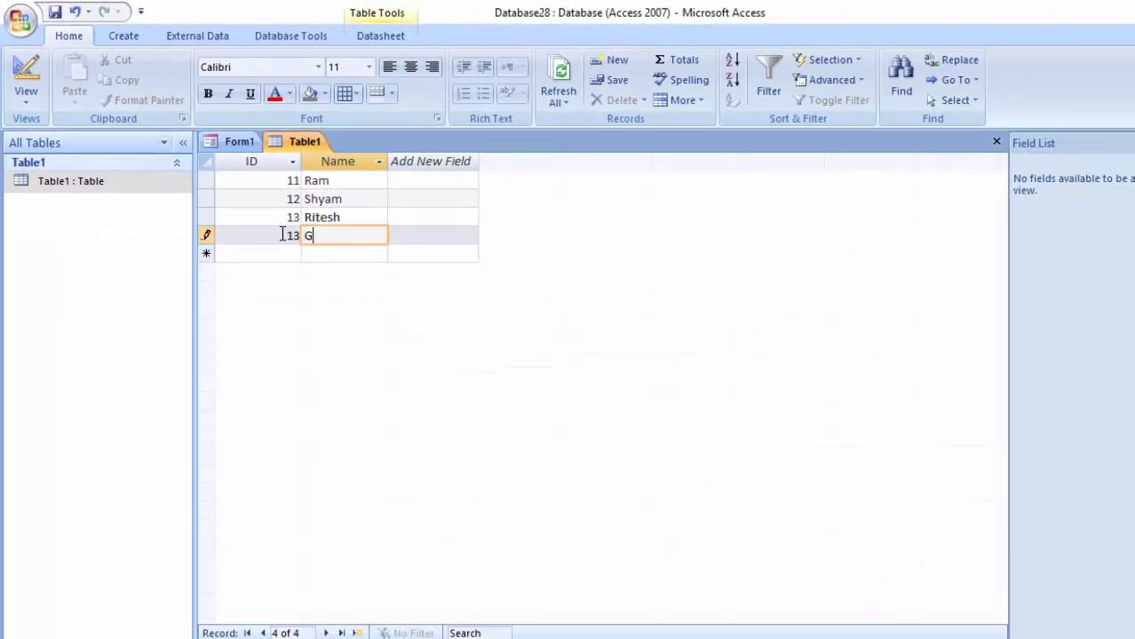
Name the new ID-13 record Gaurav and dismiss the duplicate-value error.
text(urav)
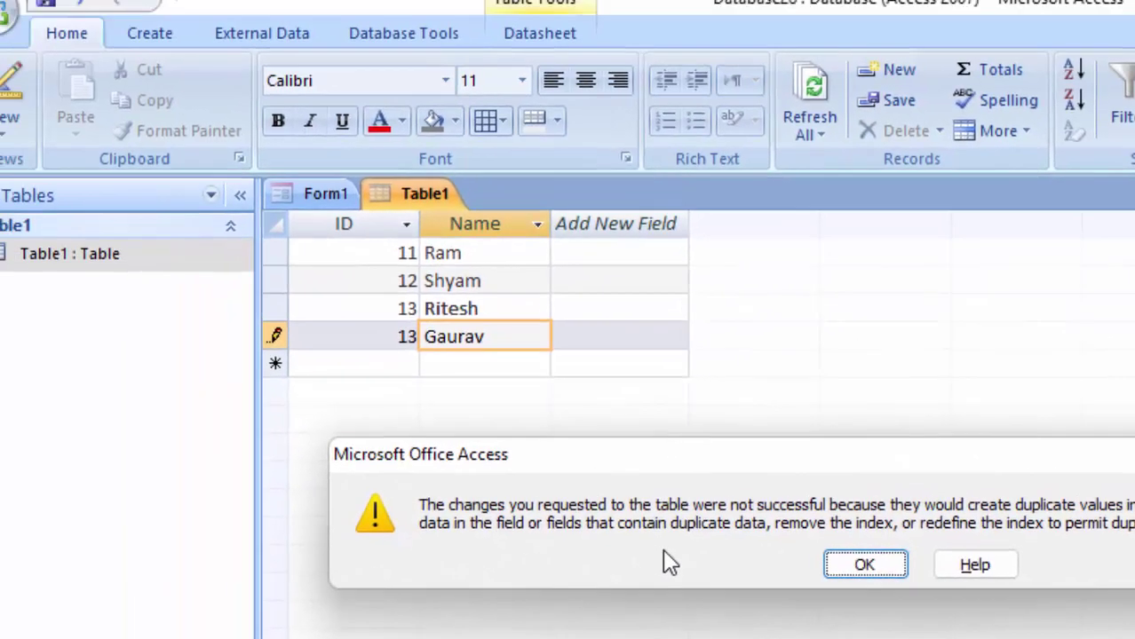
click(892, 581)
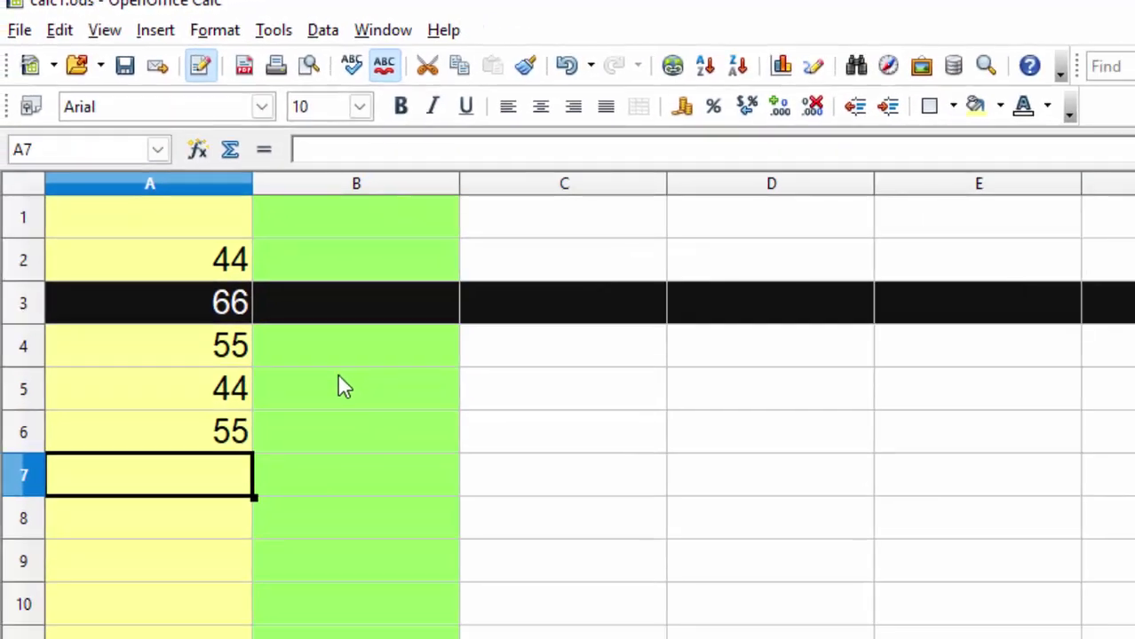
Enter suraj in B5, Ram in B6 and suraj again in B7.
click(377, 485)
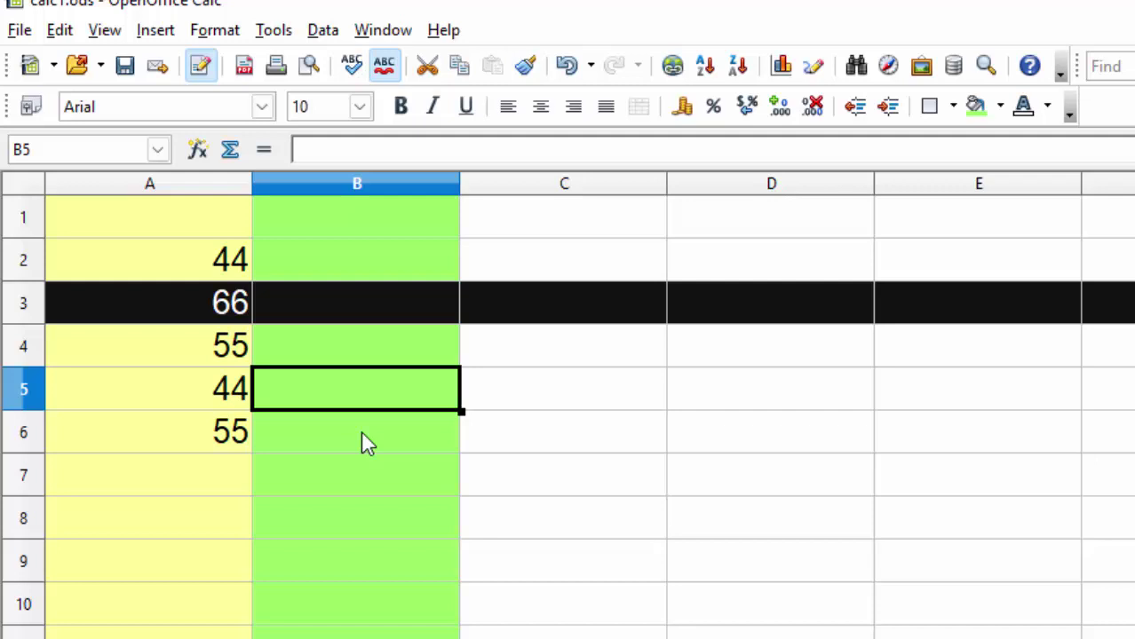
text(suraj)
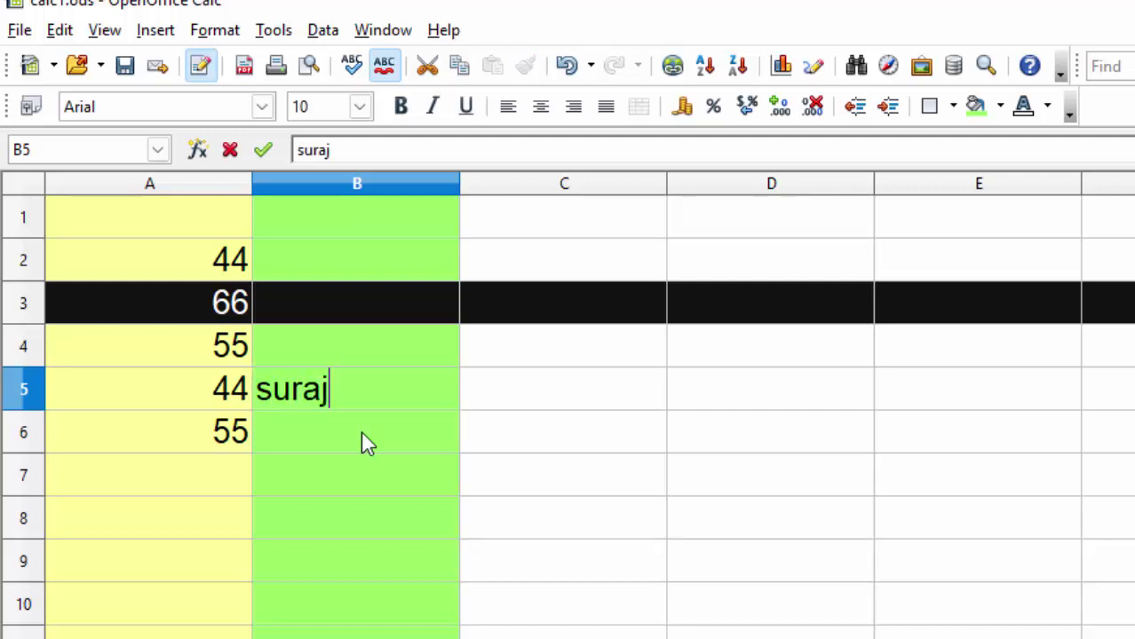
key(Return)
text(Ra)
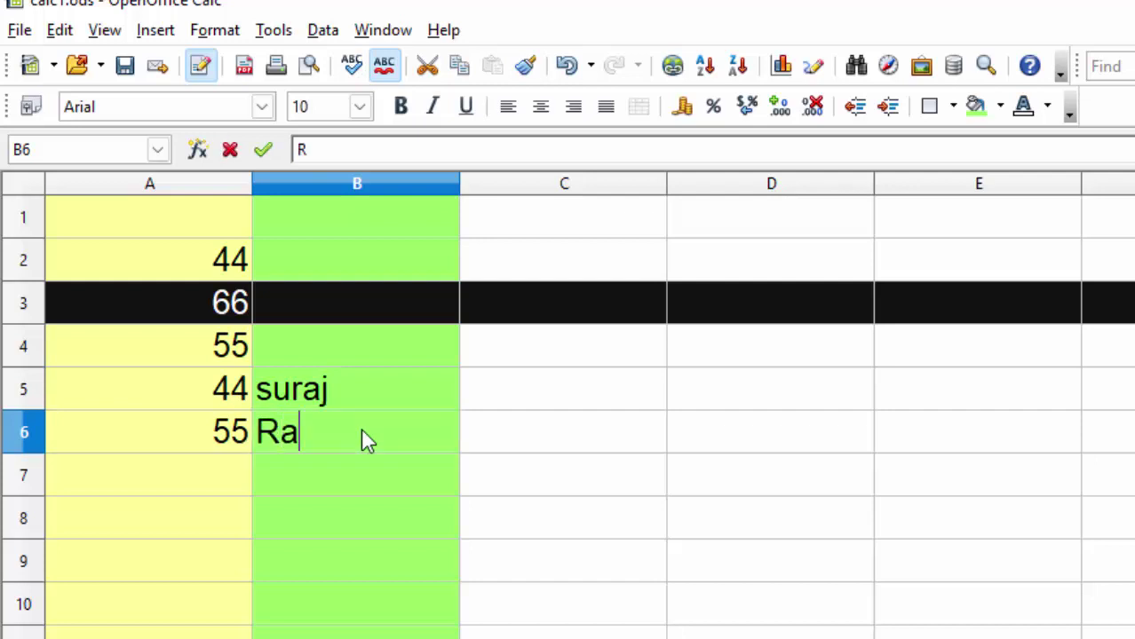
text(m)
key(Return)
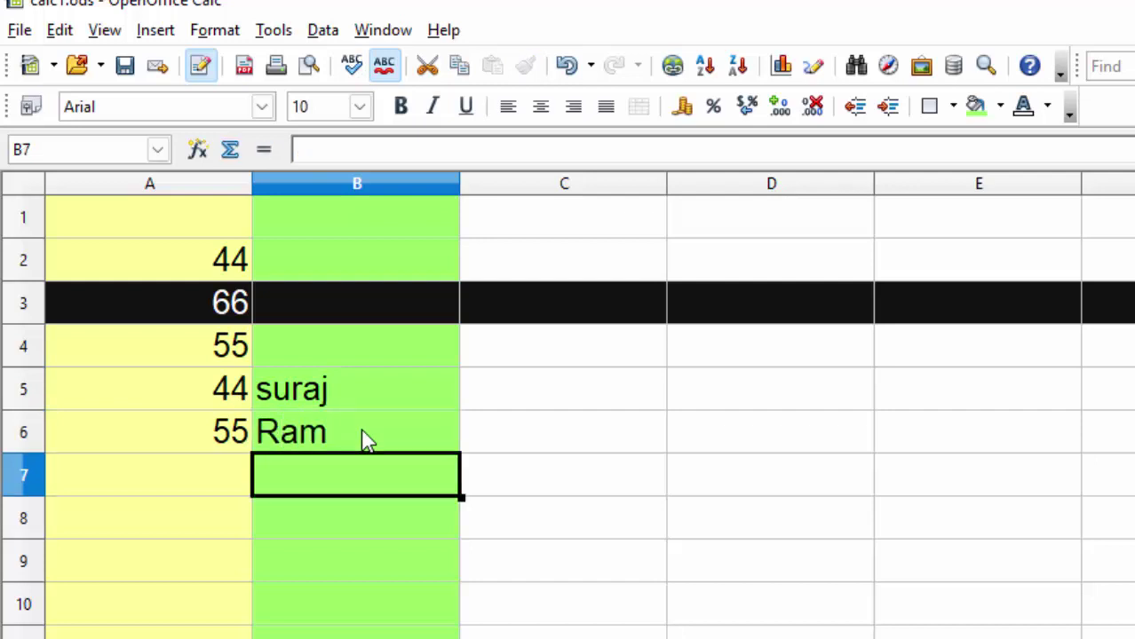
text(Sura)
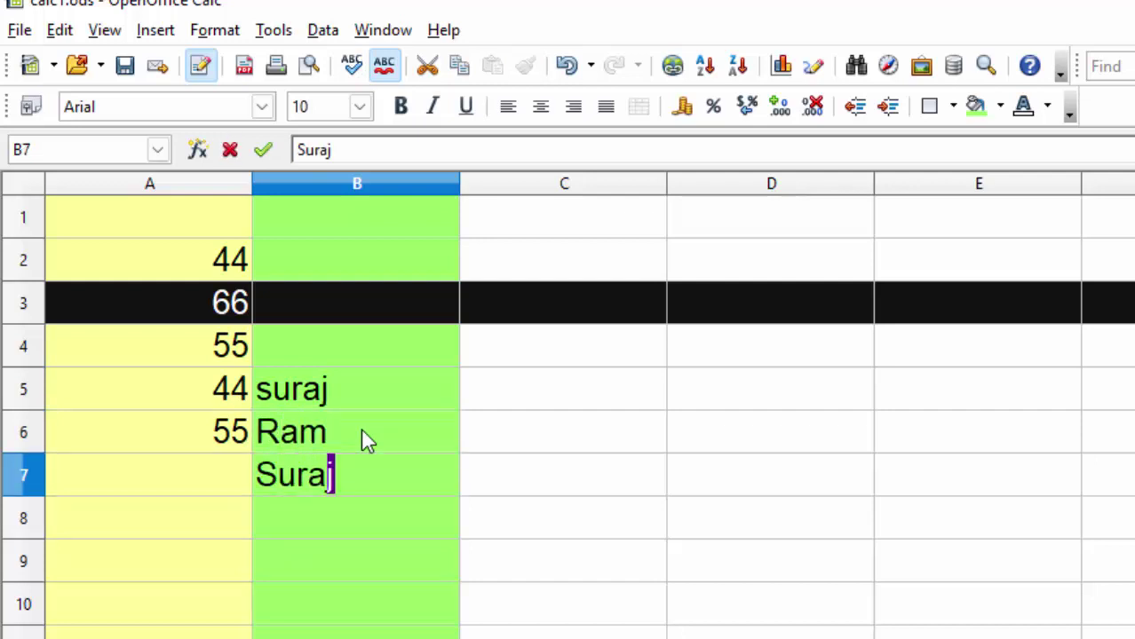
text(j)
key(Return)
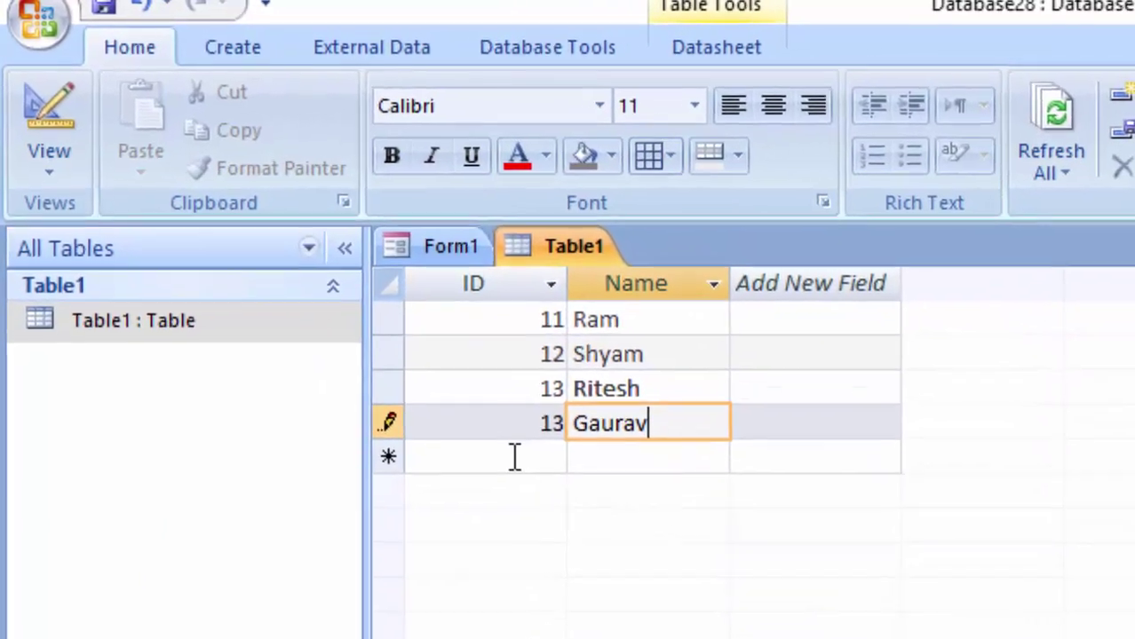
Retry saving the duplicate Gaurav record and dismiss both duplicate-value errors.
click(384, 343)
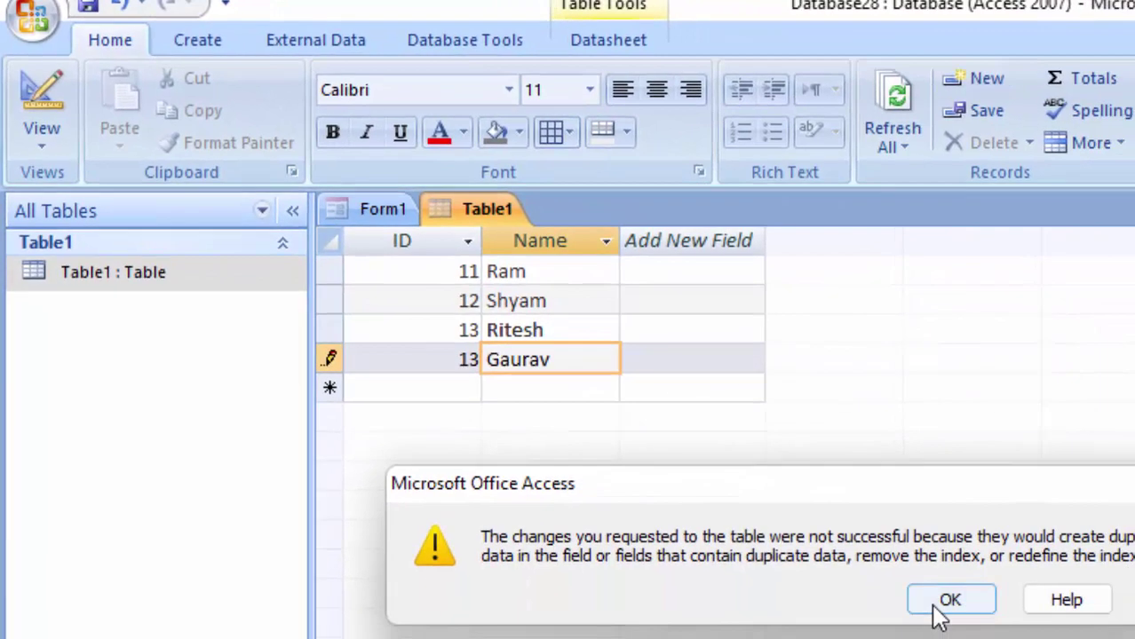
click(935, 603)
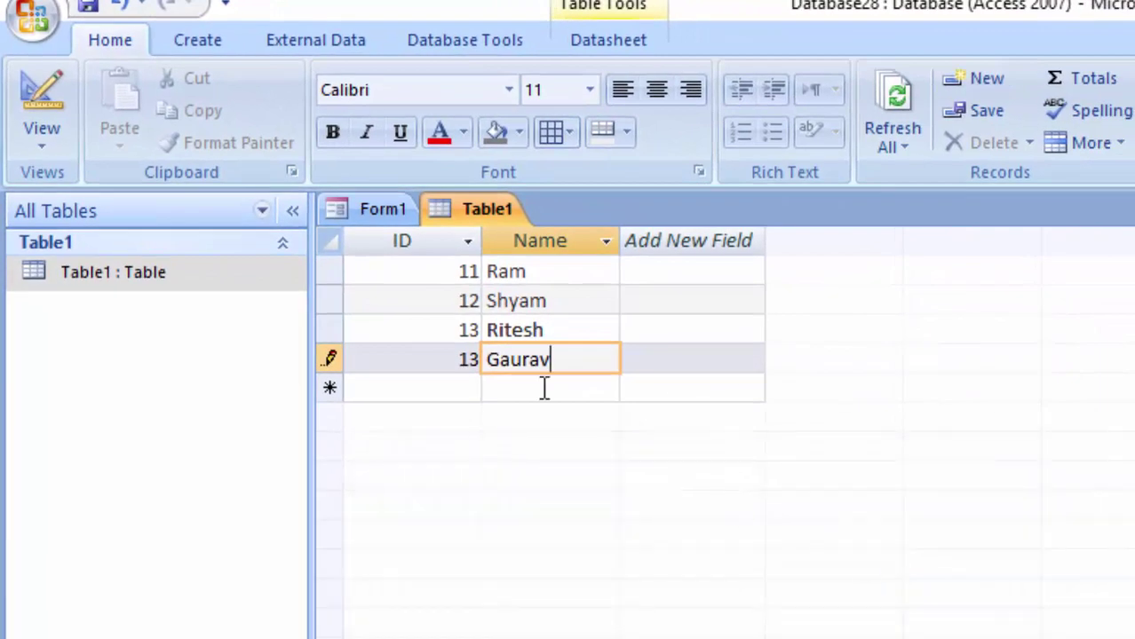
click(459, 363)
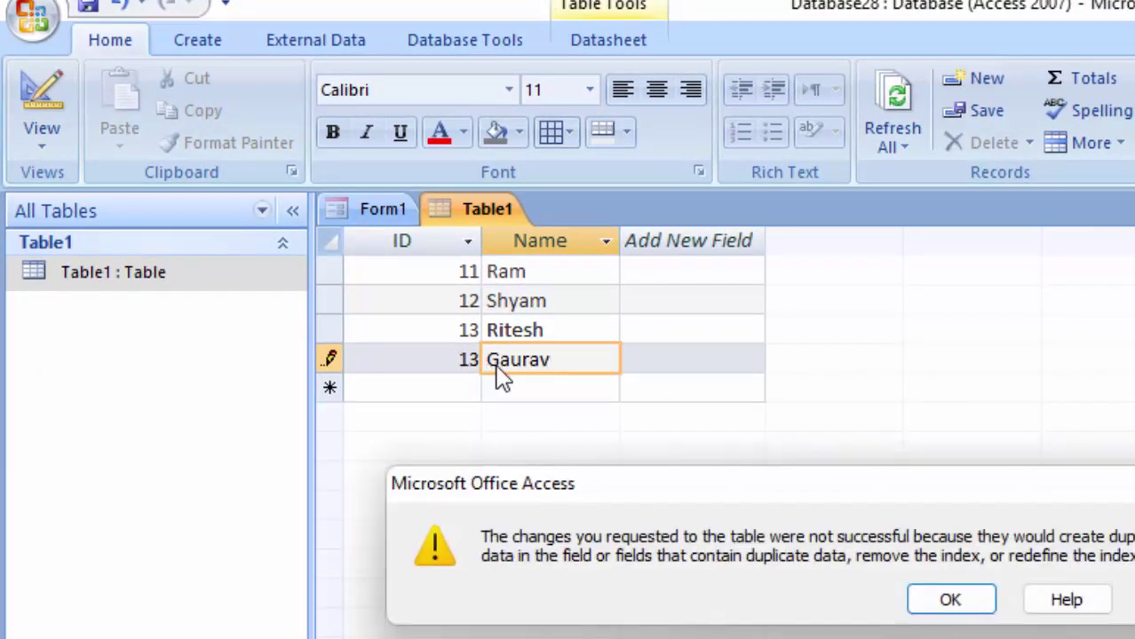
click(950, 601)
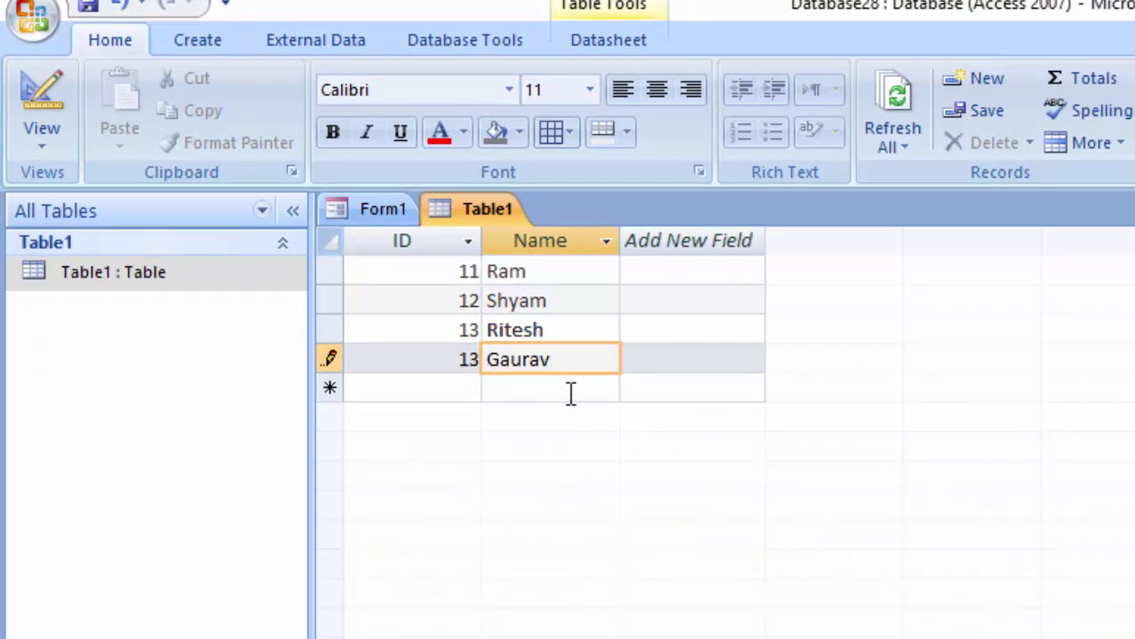
Replace the rejected row with record 14, Ritesh.
key(BackSpace)
key(BackSpace)
key(BackSpace)
key(BackSpace)
key(BackSpace)
key(BackSpace)
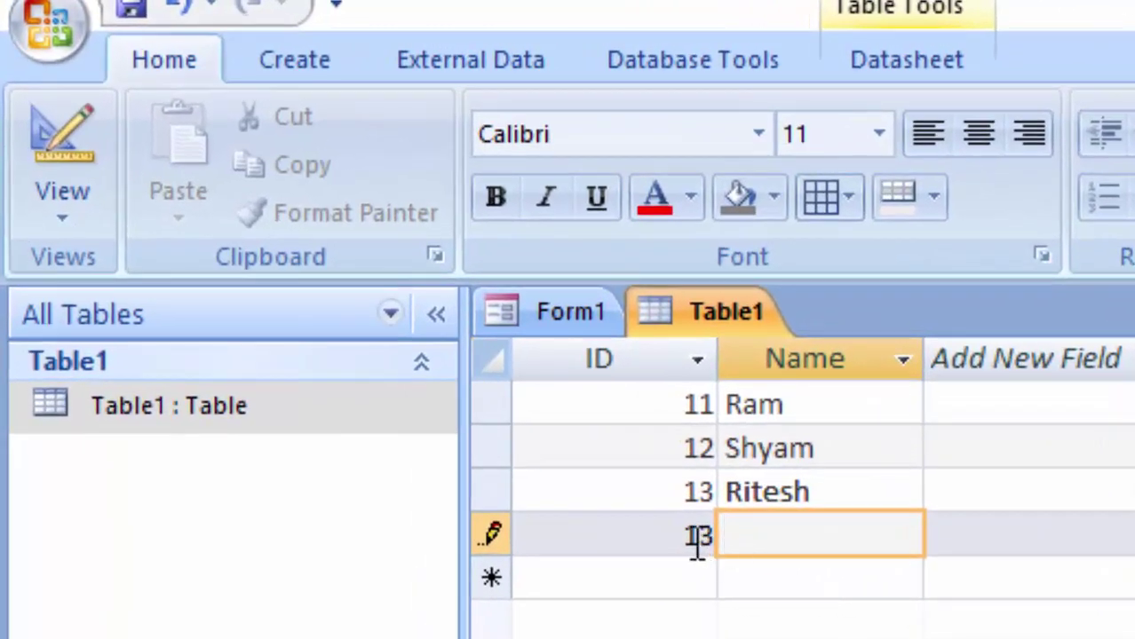
drag(673, 533, 724, 534)
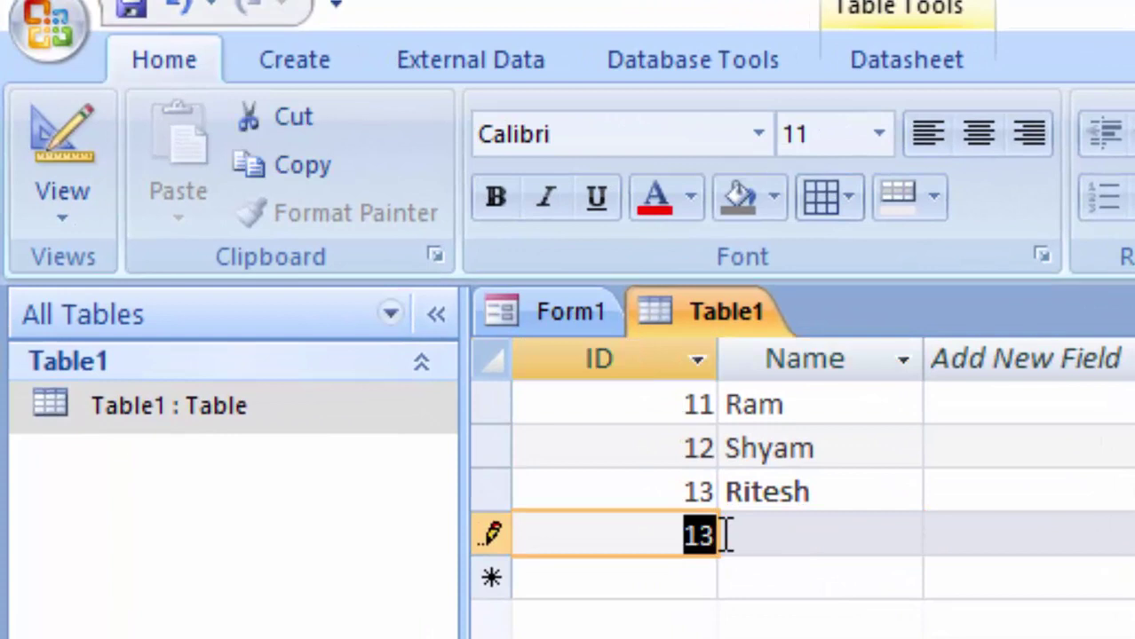
key(BackSpace)
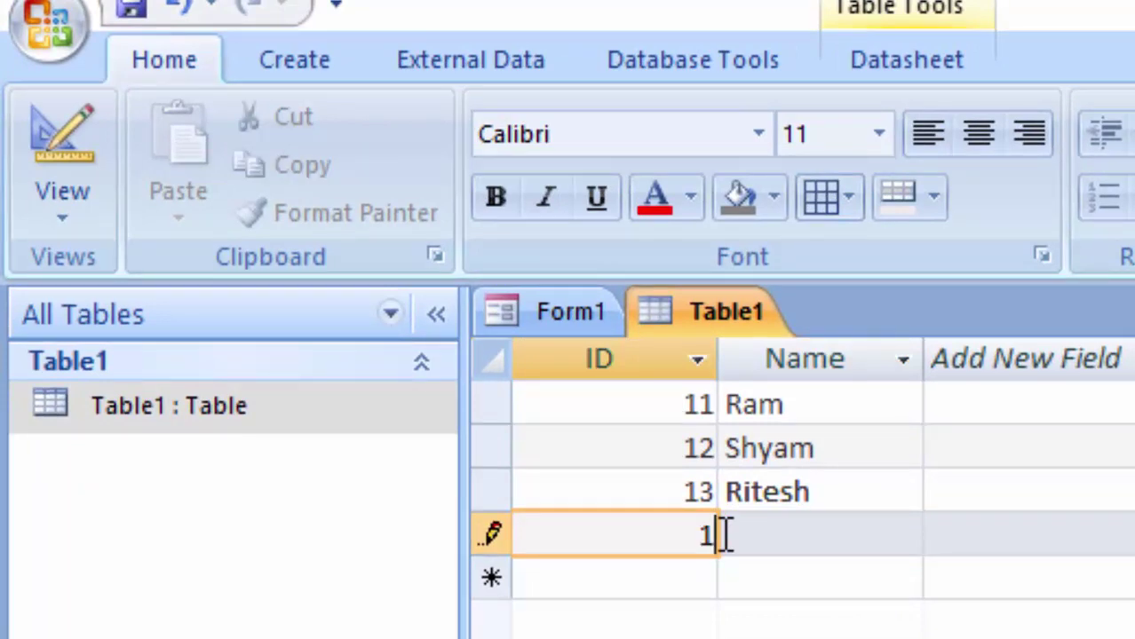
text(4)
key(Tab)
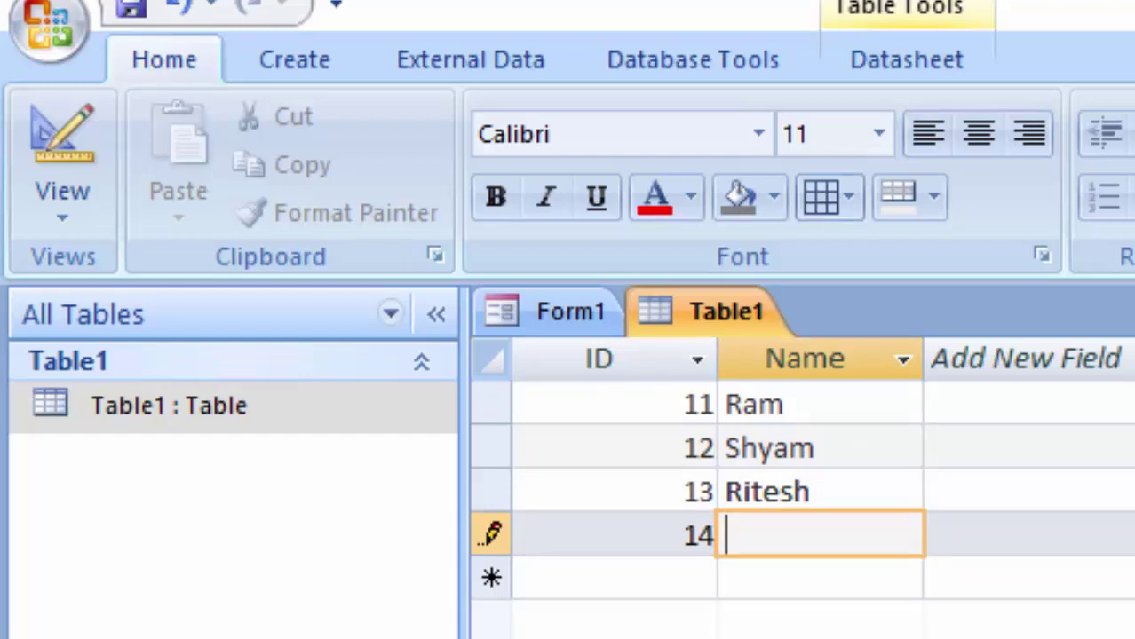
text(Ri)
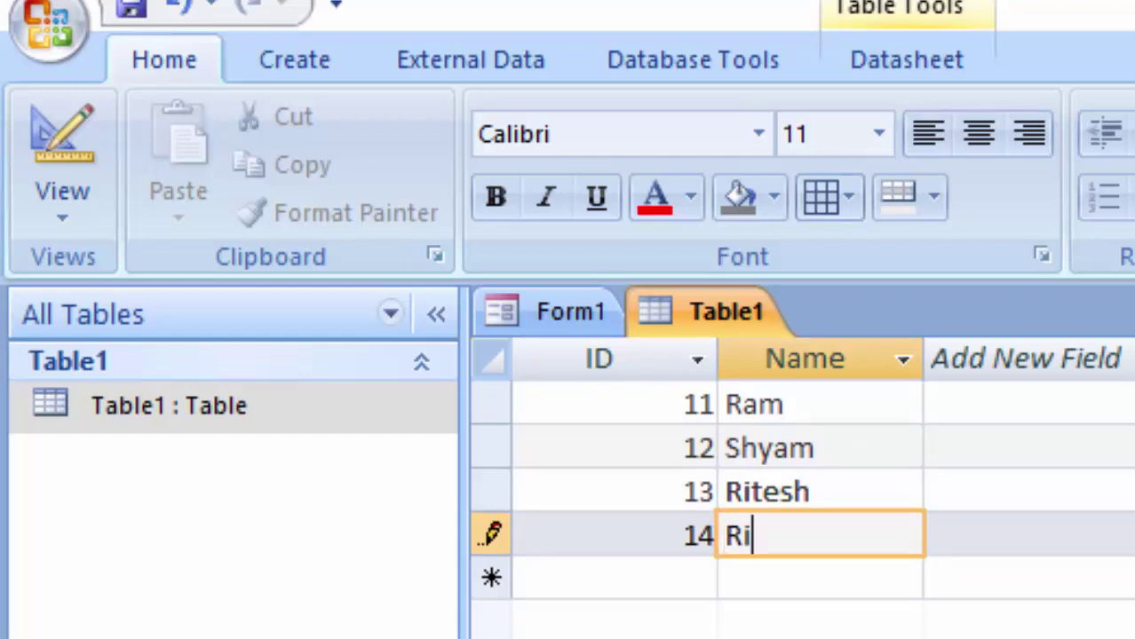
text(tesh)
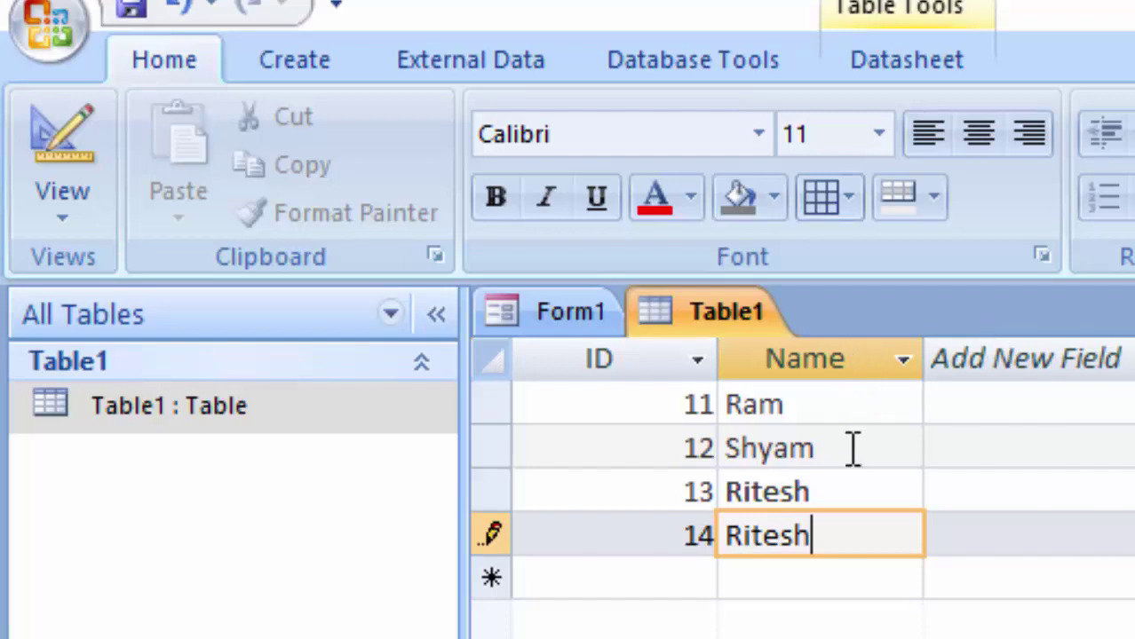
key(Return)
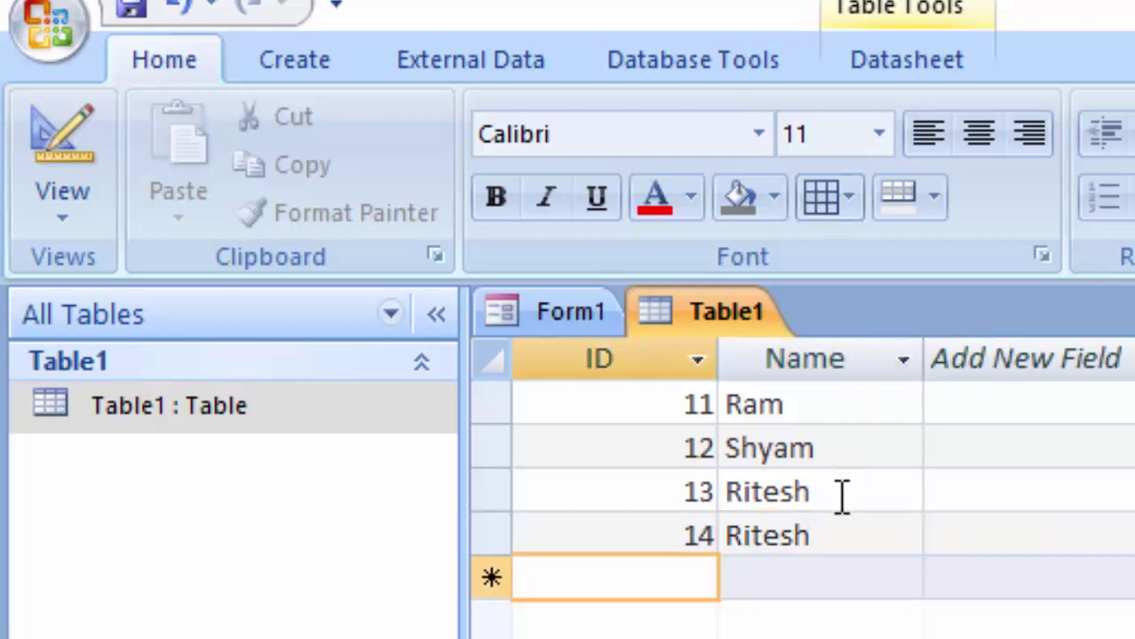
Add record 15 with the name Heena.
text(1)
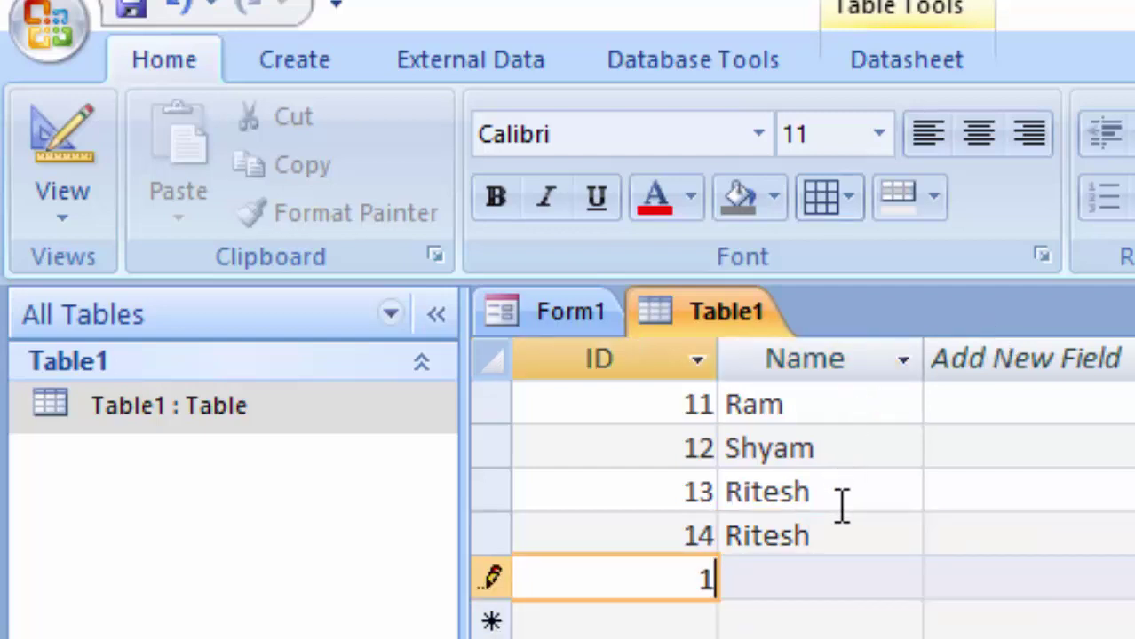
text(5)
key(Tab)
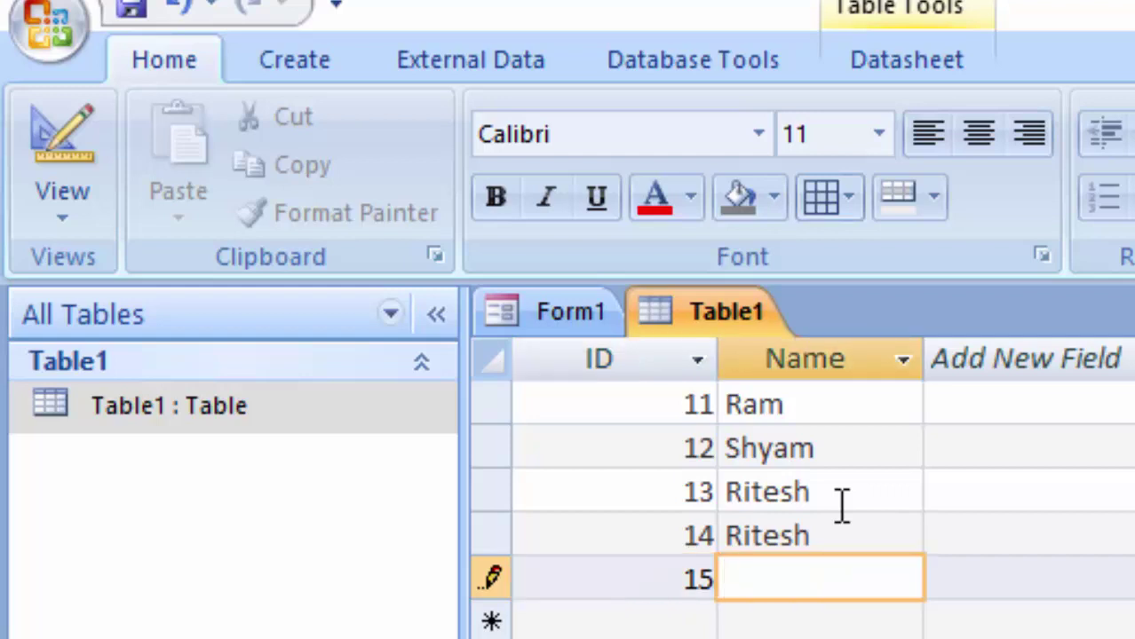
text(Heen)
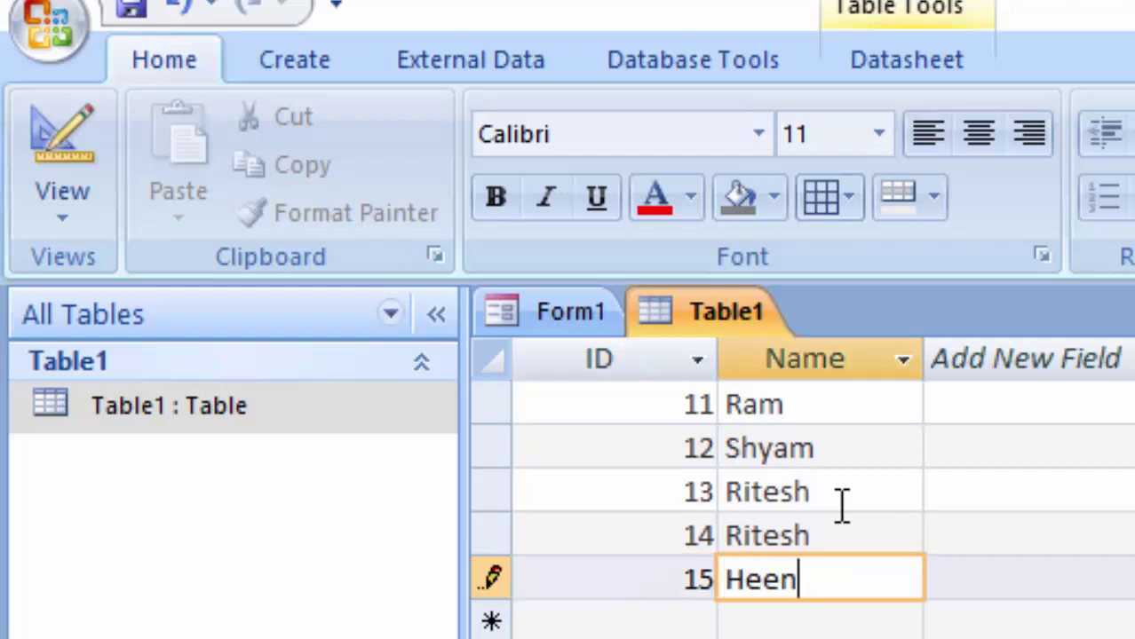
text(a)
key(Tab)
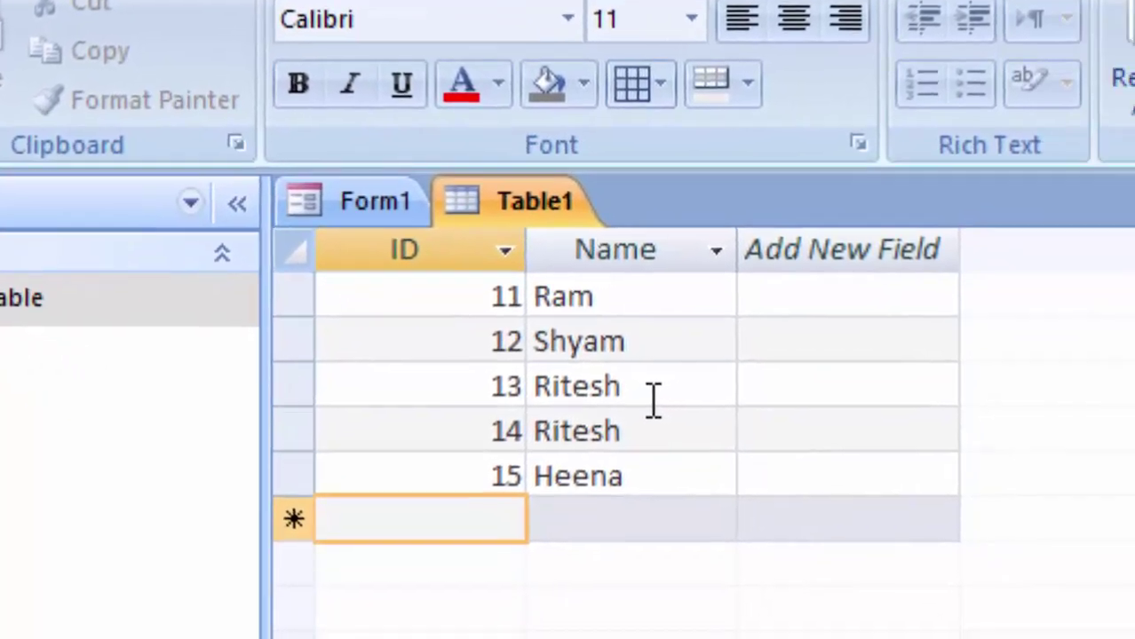
Try adding Kundan with the duplicate ID 15, triggering the error.
text(1)
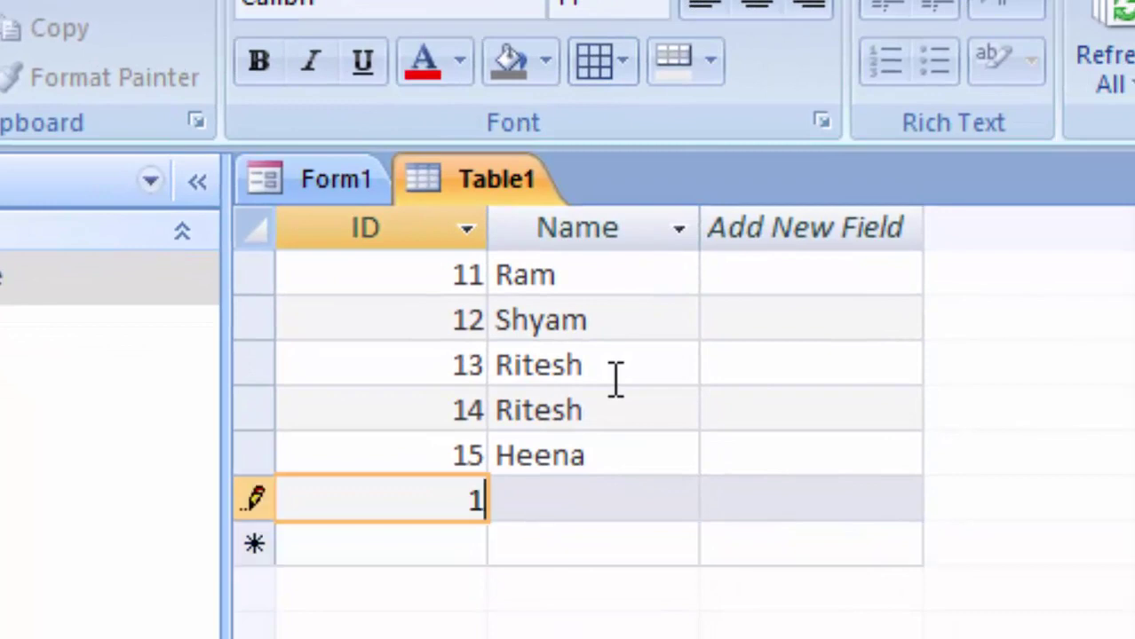
text(5)
key(Tab)
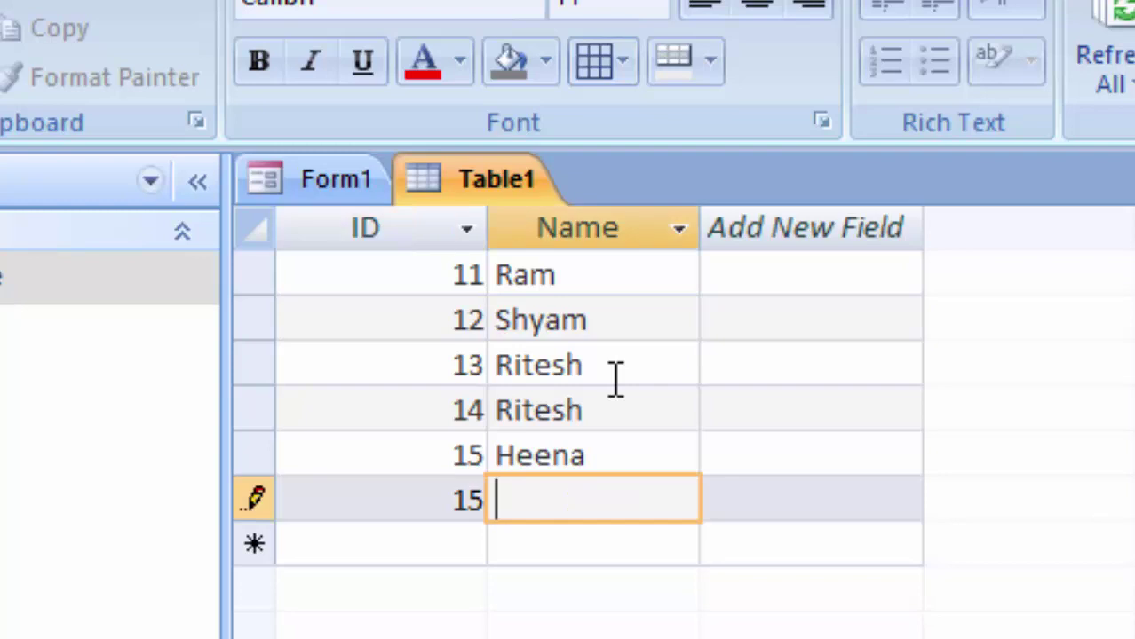
text(K)
text(undan)
key(Return)
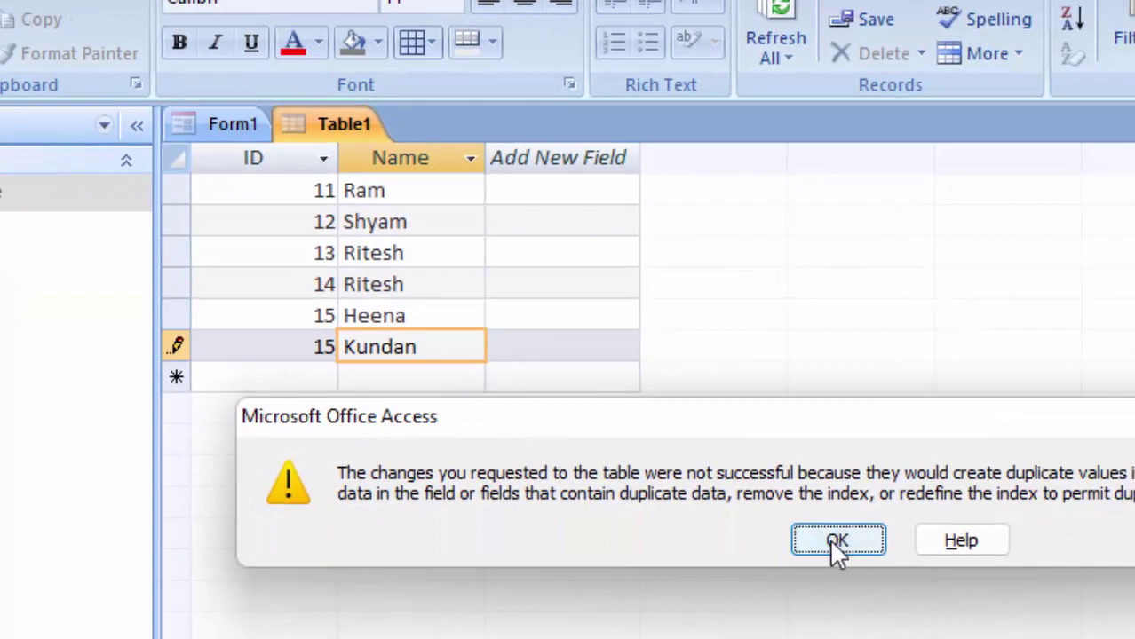
Dismiss the duplicate-value warnings and erase the name Kundan.
click(832, 542)
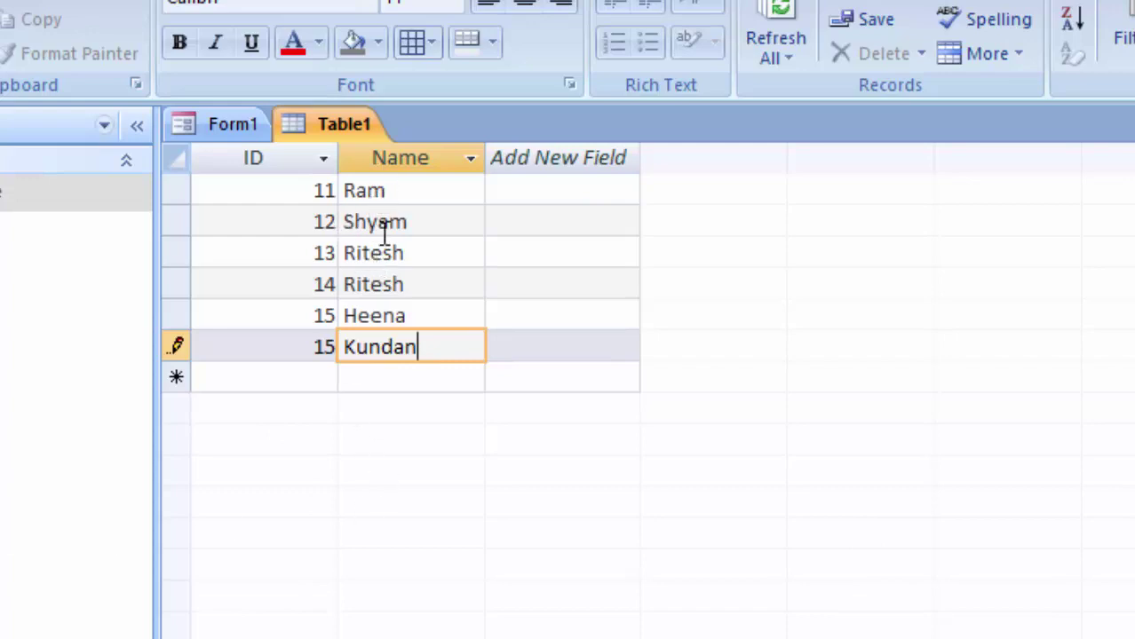
click(401, 266)
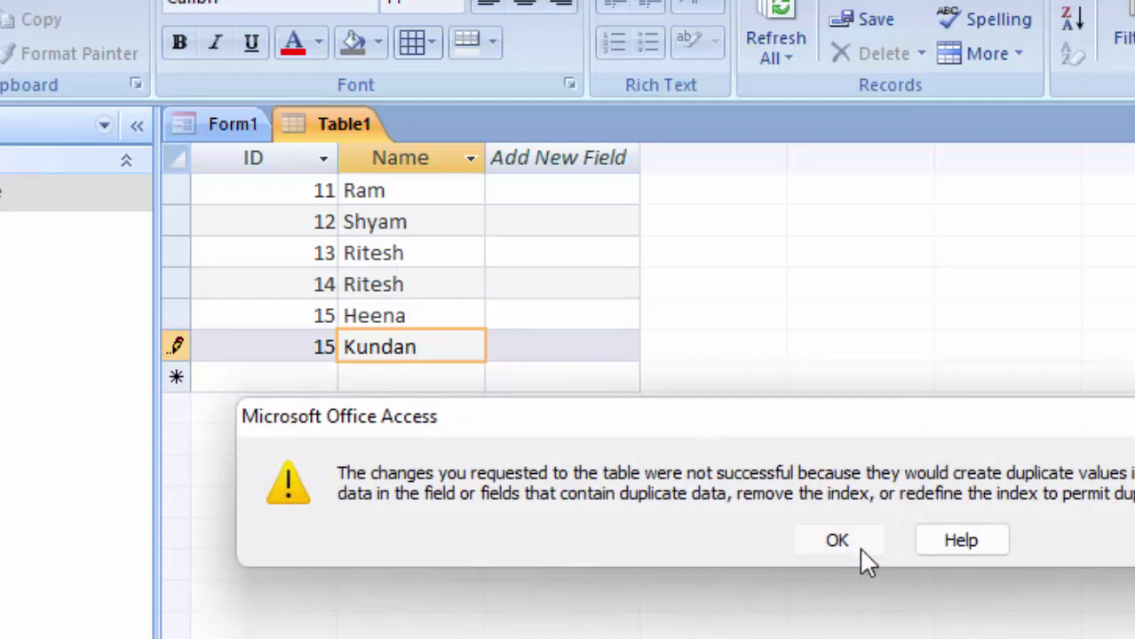
click(837, 543)
key(BackSpace)
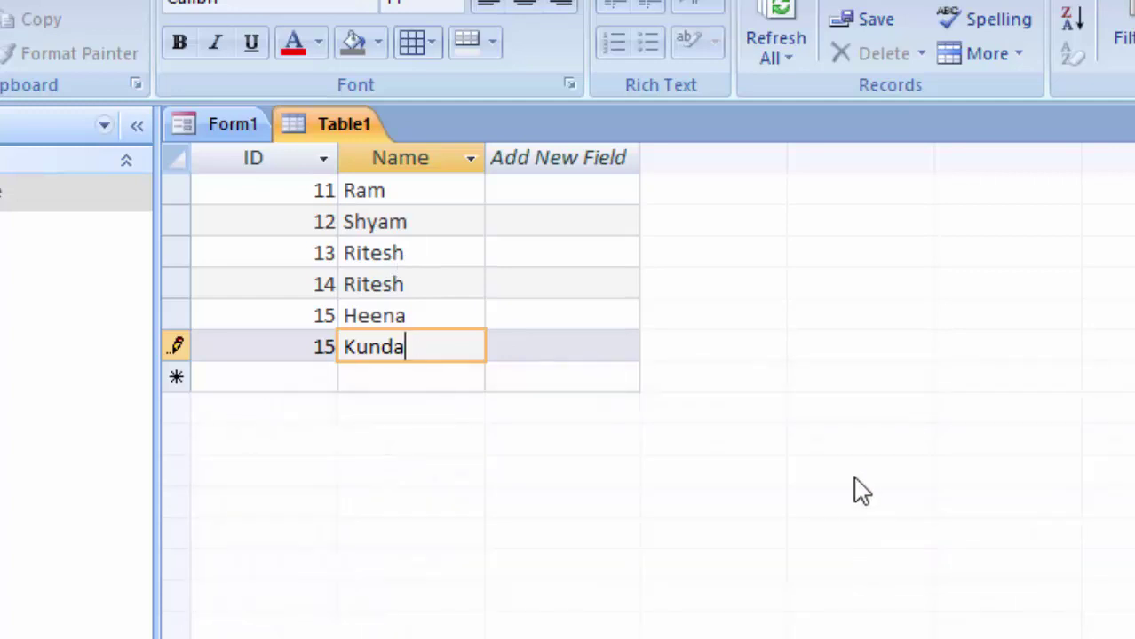
key(BackSpace)
key(BackSpace)
key(BackSpace)
key(BackSpace)
key(BackSpace)
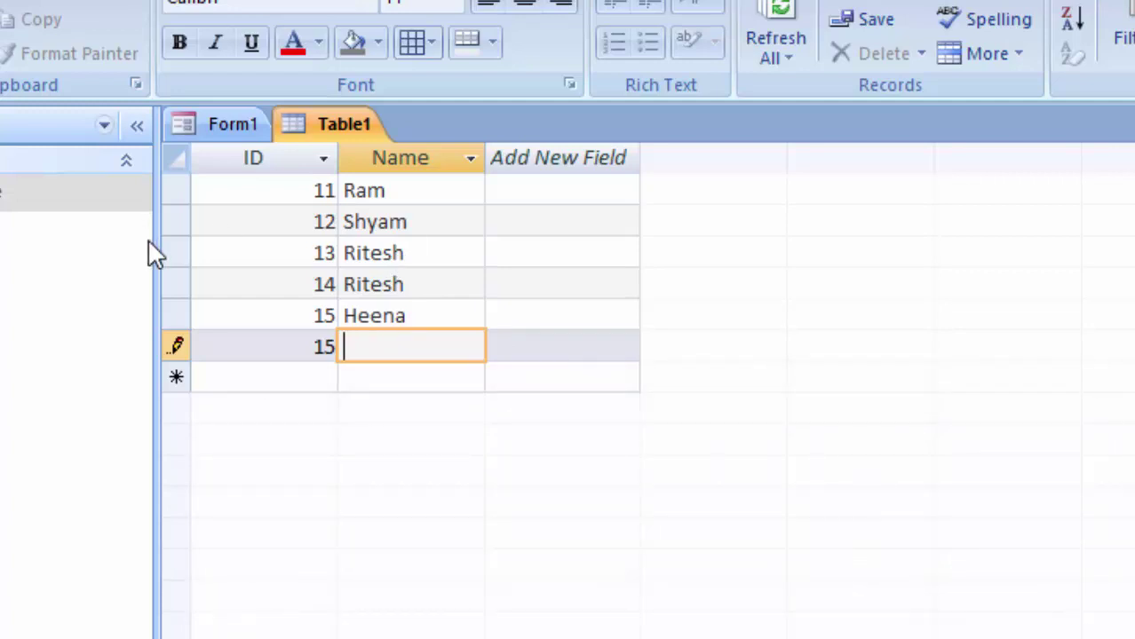
key(Return)
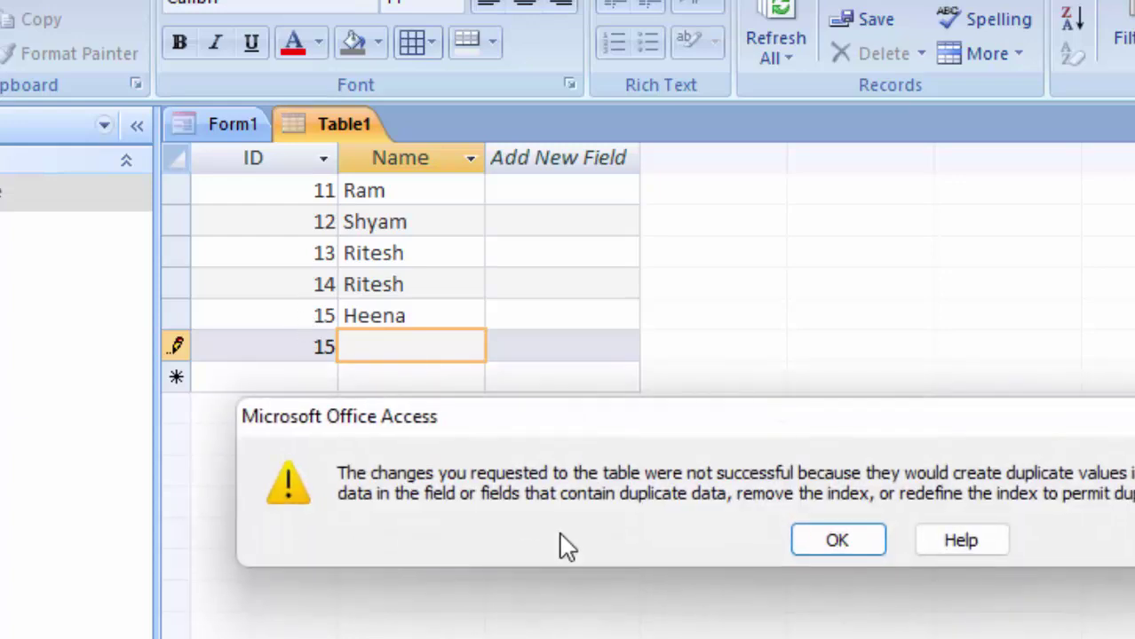
click(818, 540)
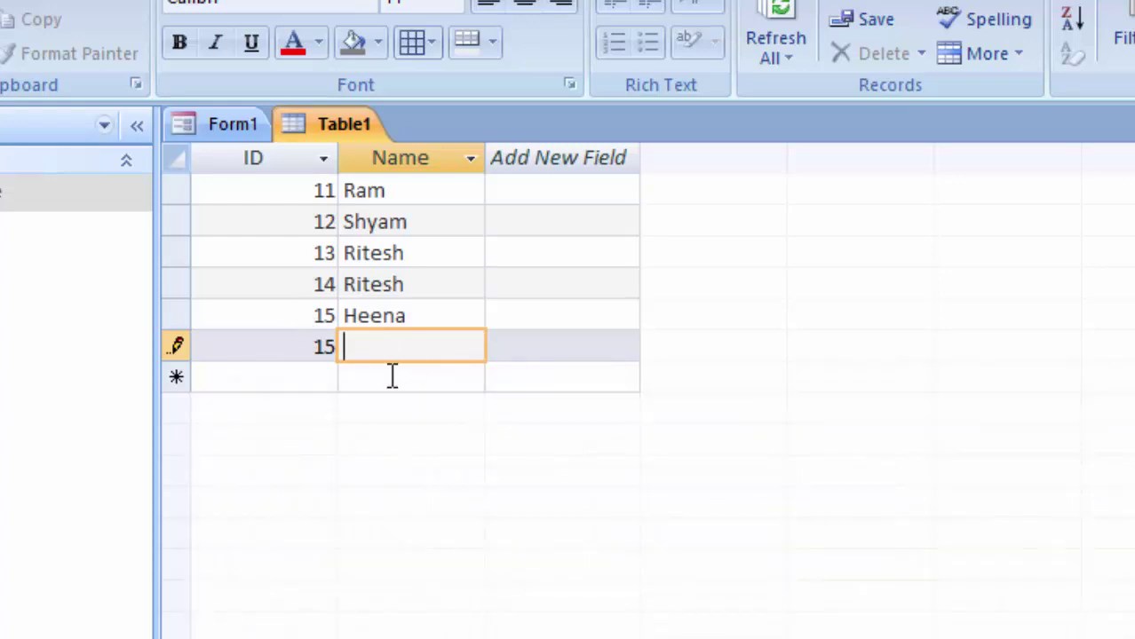
Change the new row's ID to 16, name it Vertika, and save it.
click(315, 348)
drag(340, 364, 342, 366)
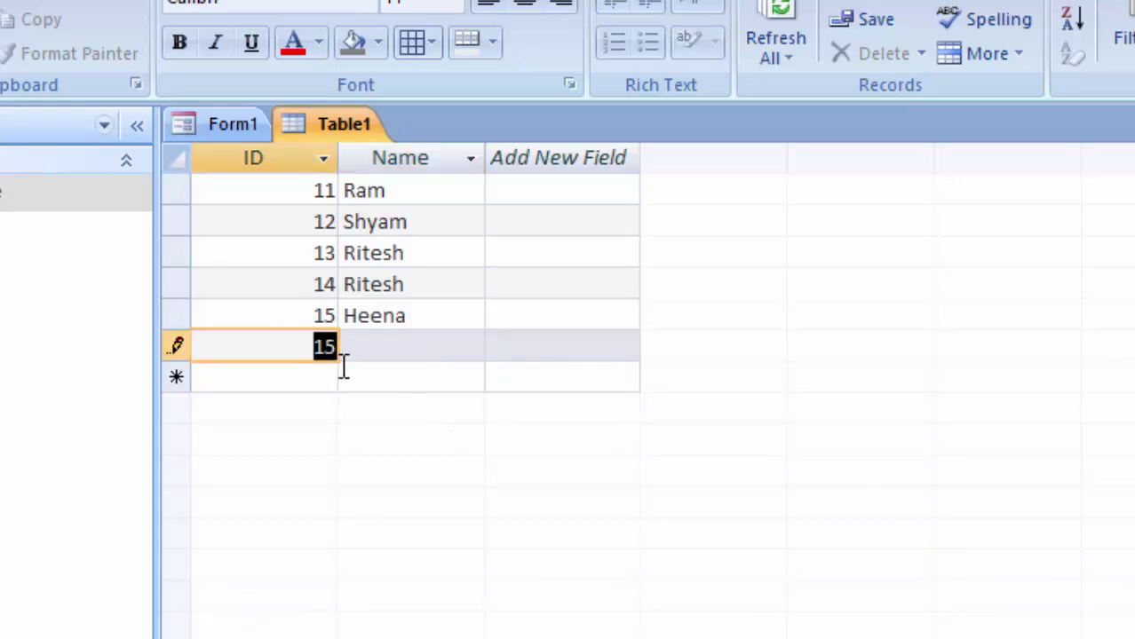
key(BackSpace)
text(6)
click(378, 351)
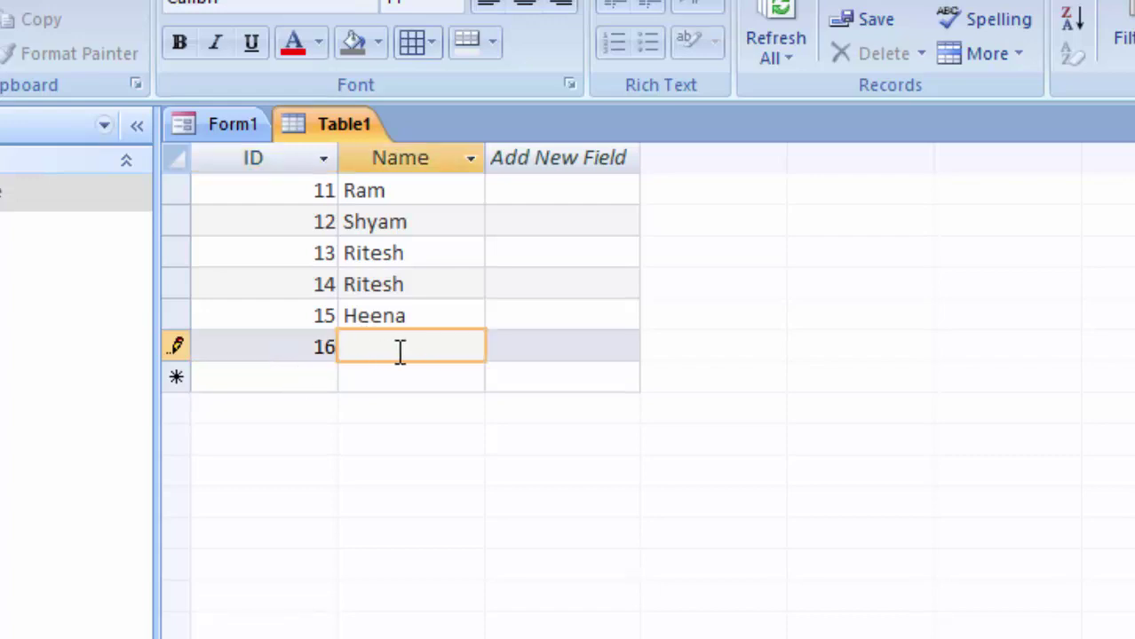
text(Ve)
text(rtika)
click(415, 376)
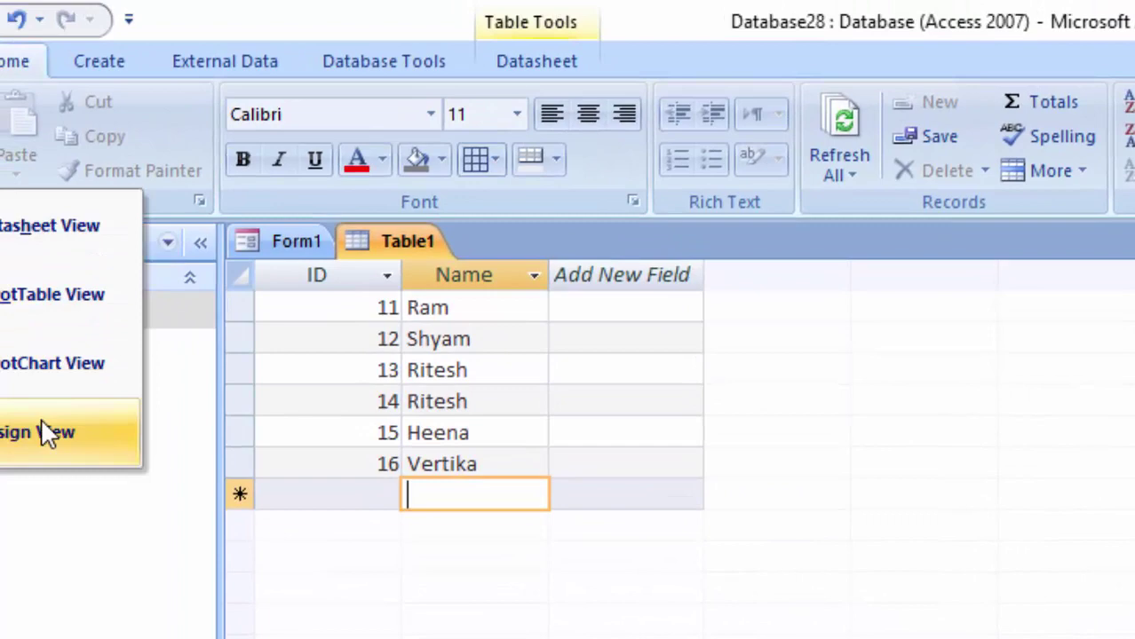
Switch Table1 to Design view and rename the ID field to 'Registration id'.
click(40, 419)
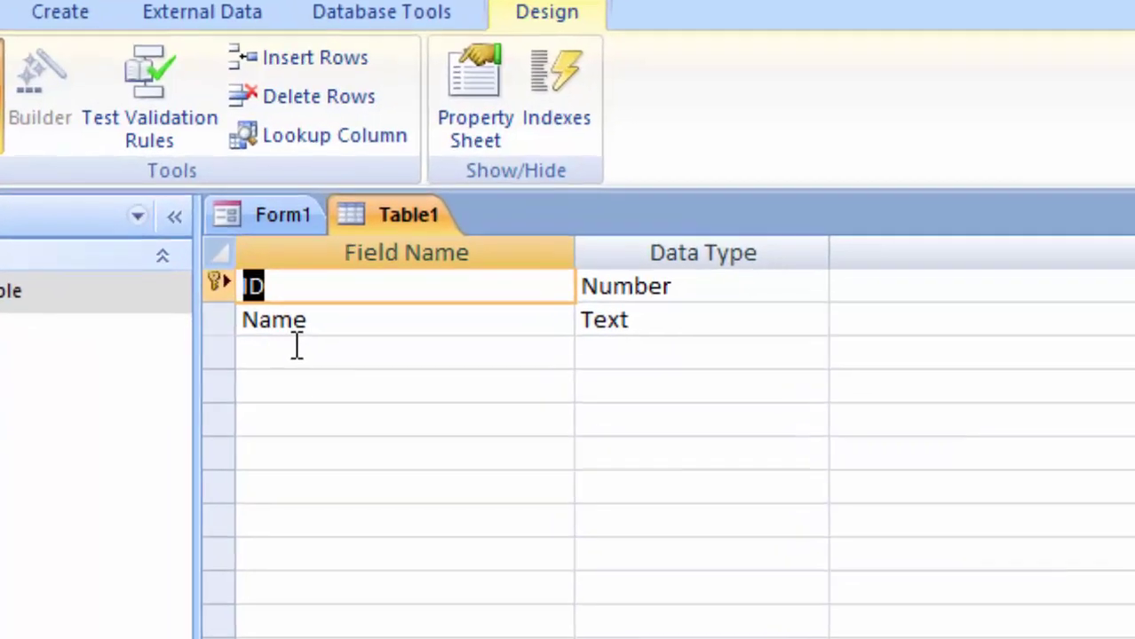
click(297, 365)
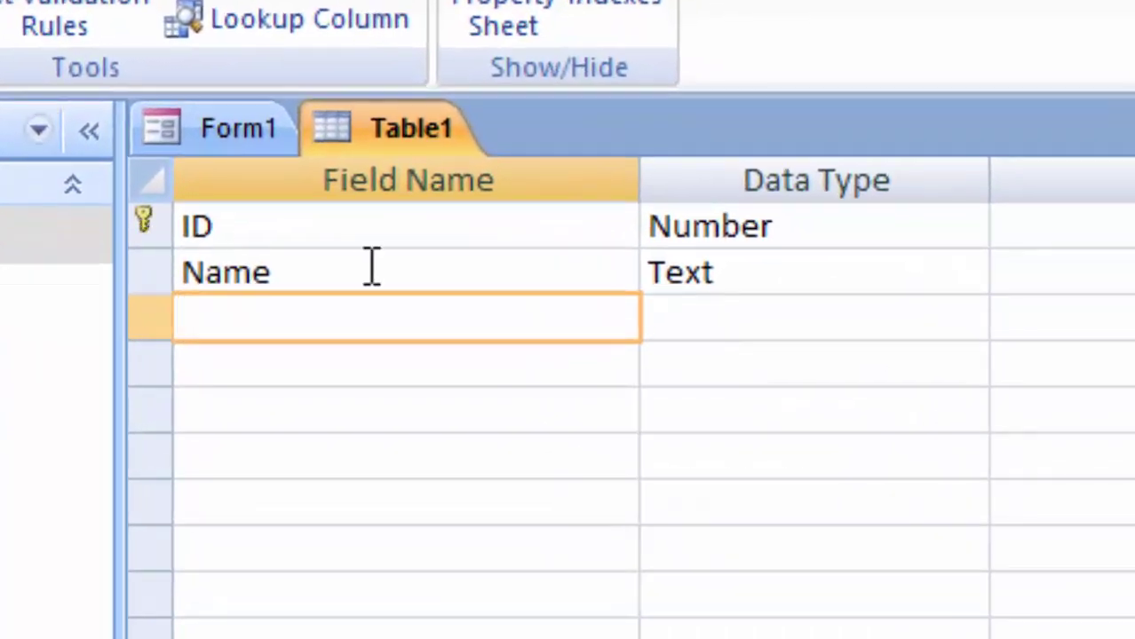
click(228, 222)
key(BackSpace)
key(BackSpace)
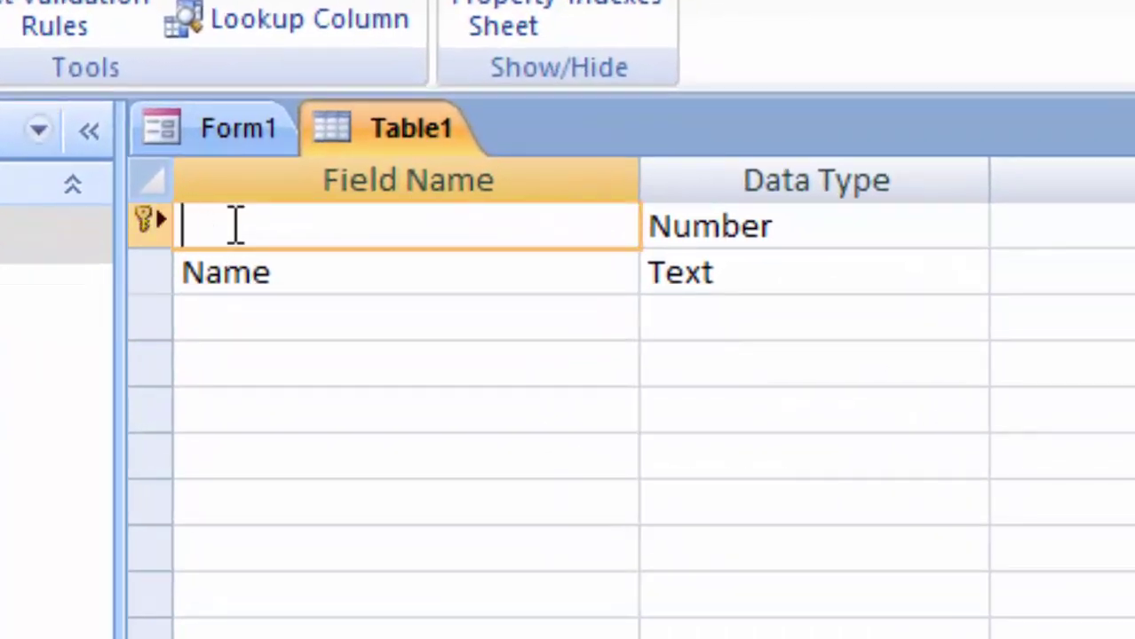
text(Reg)
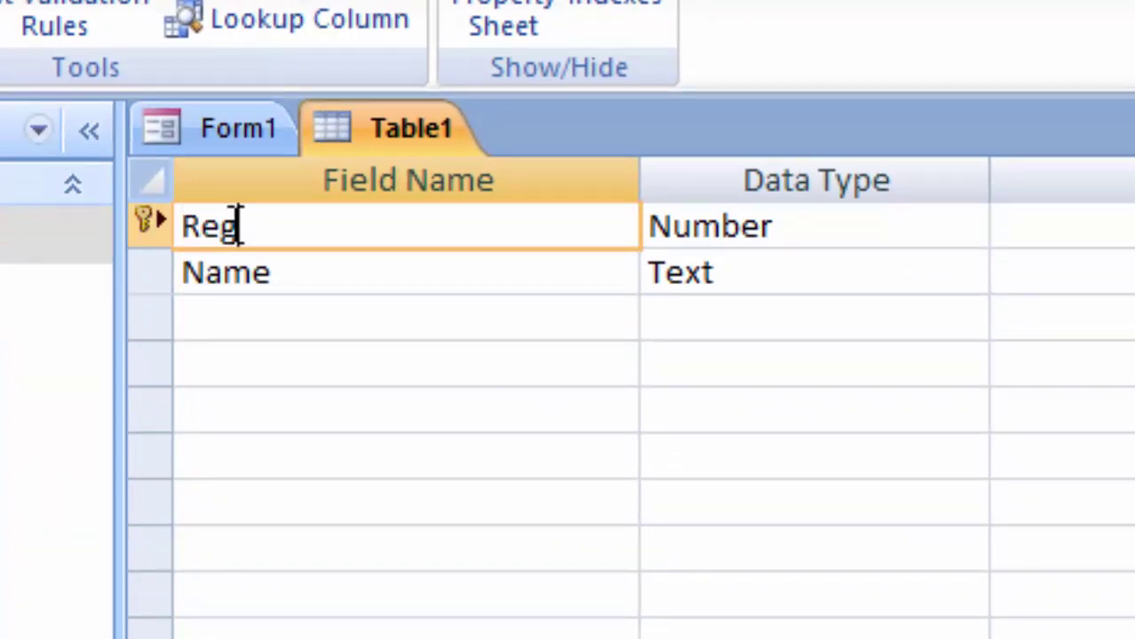
text(istrat)
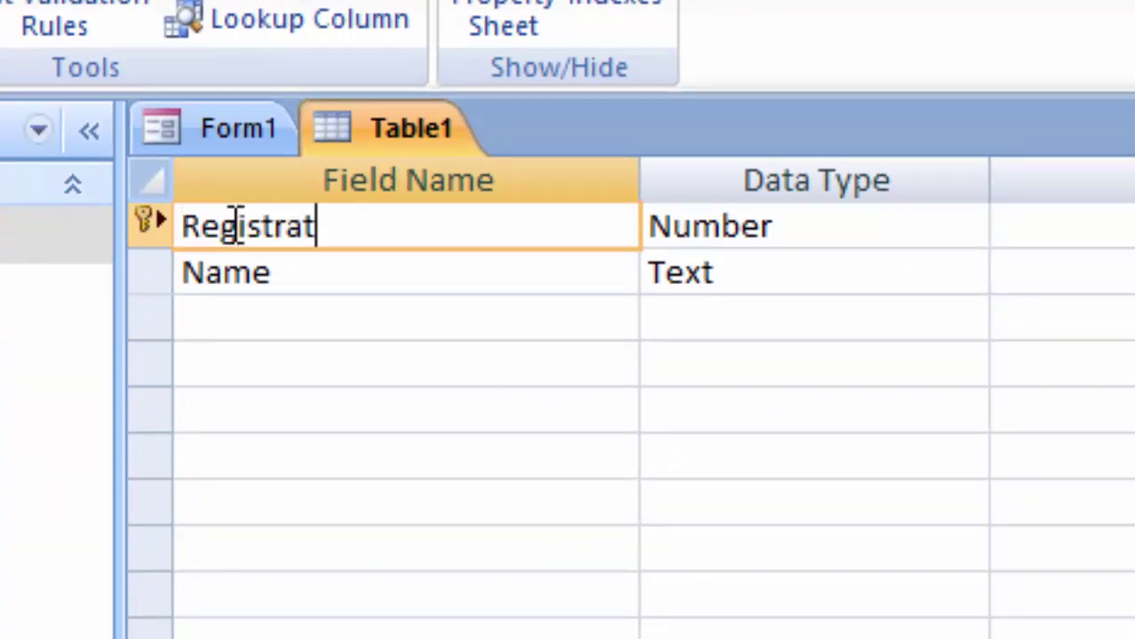
text(ion id)
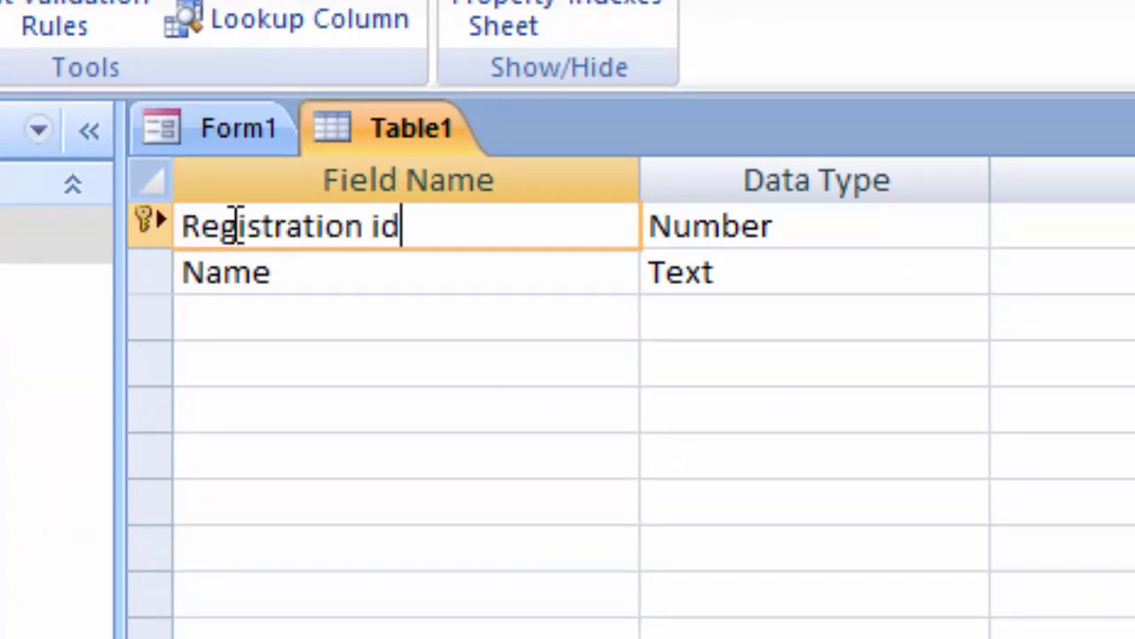
Rename the Name field to 'Student Name'.
drag(284, 275, 180, 272)
key(BackSpace)
text(S)
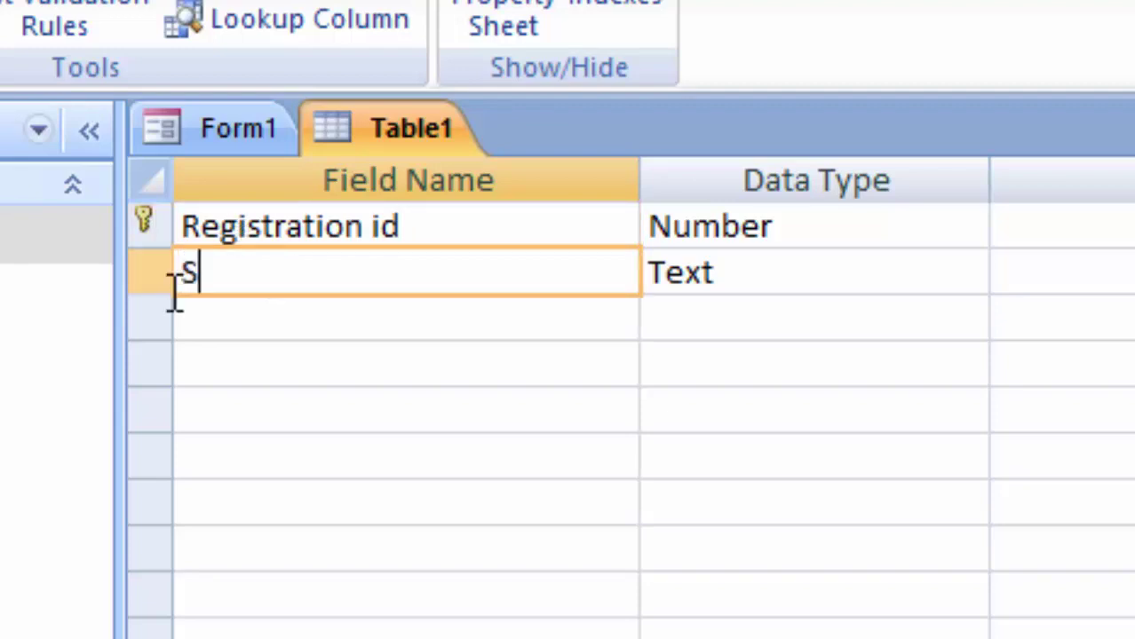
text(tudent )
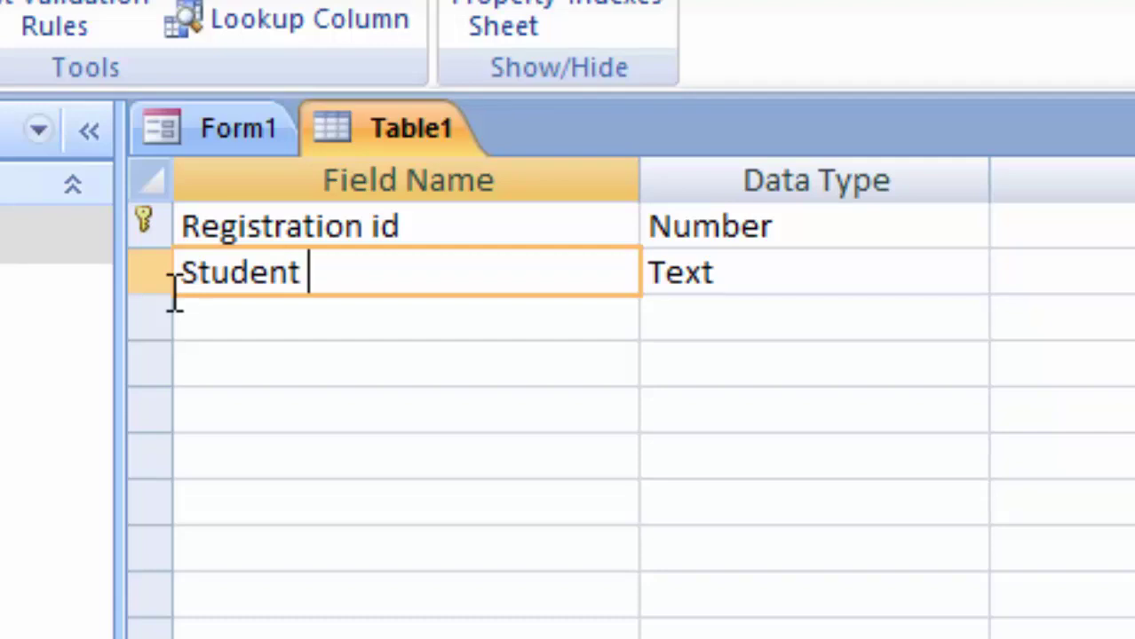
text(Name)
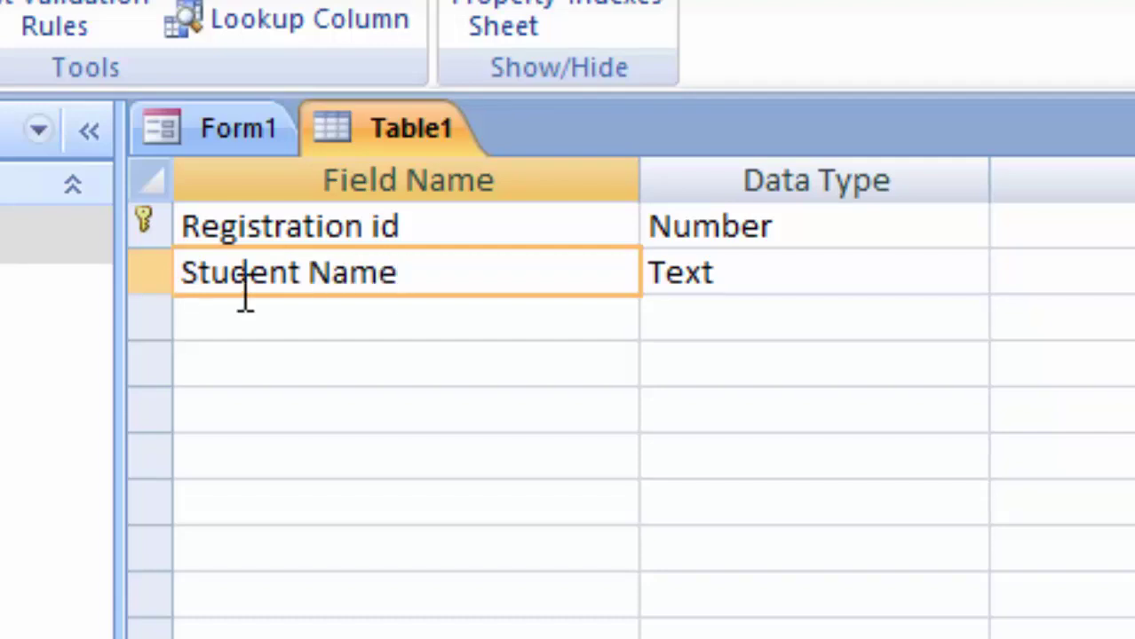
click(791, 271)
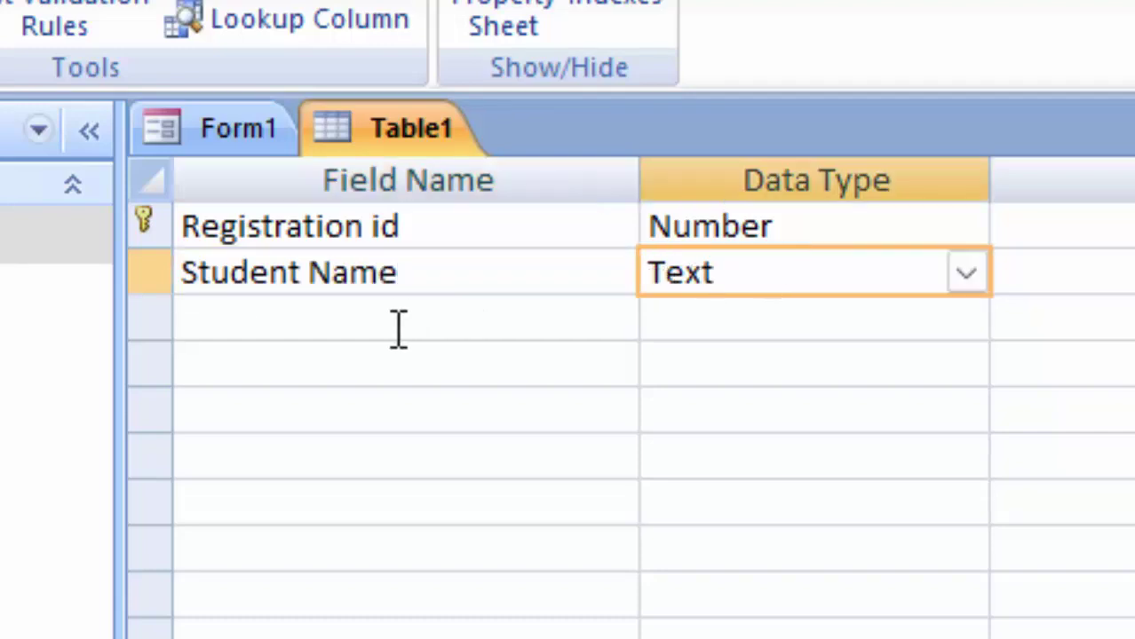
click(264, 311)
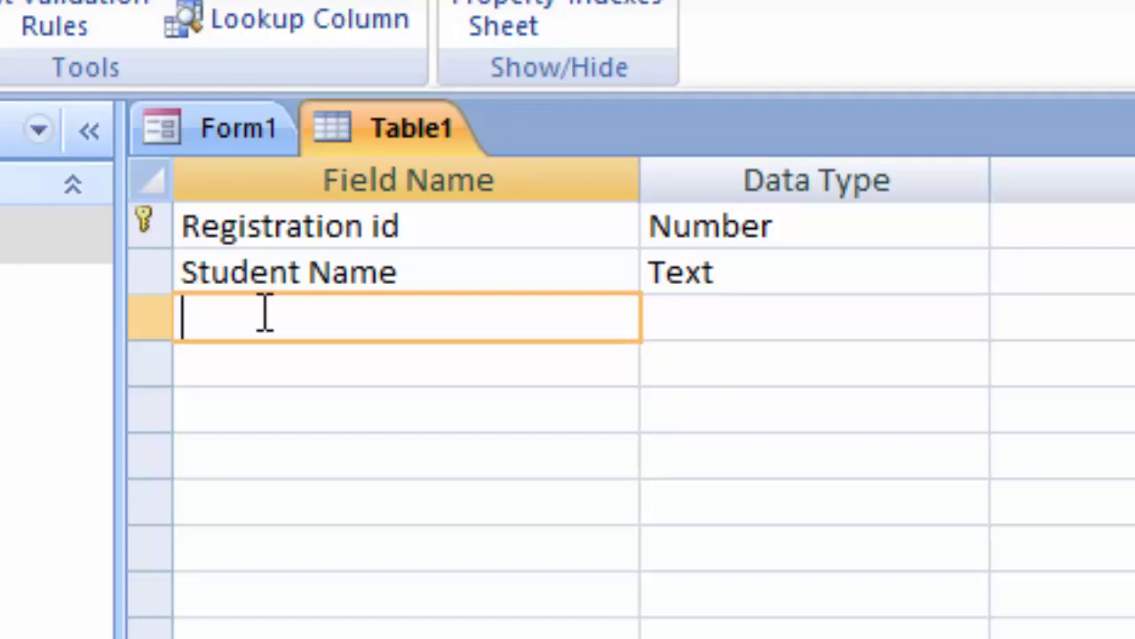
Add a Roll Number field of type Number and make it the primary key.
text(Rol)
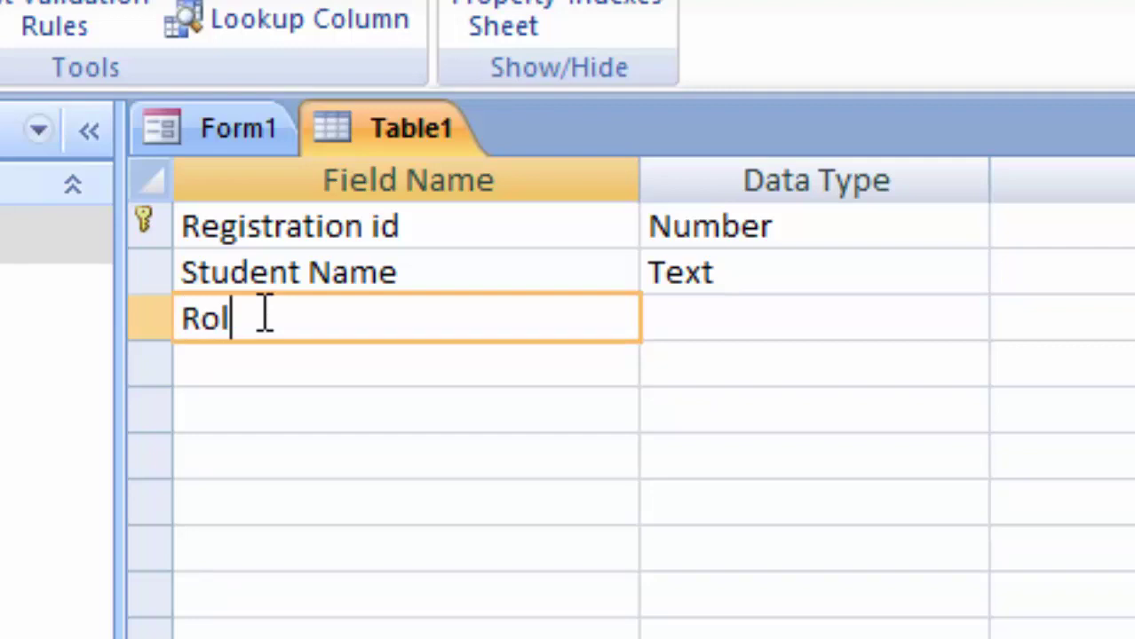
text(l Number)
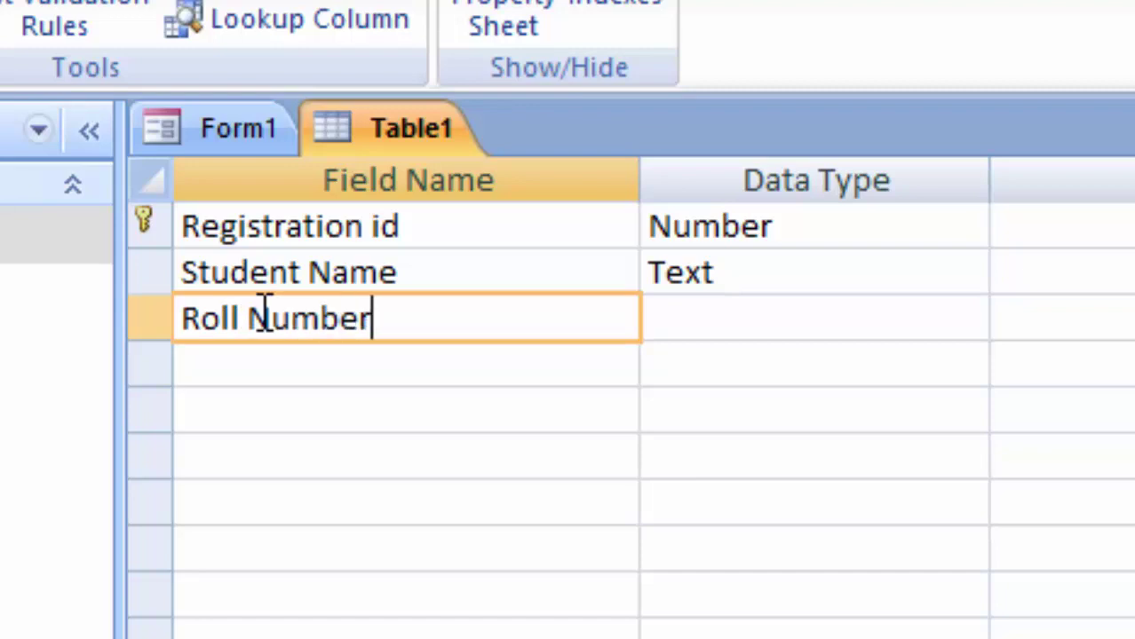
click(782, 309)
click(964, 320)
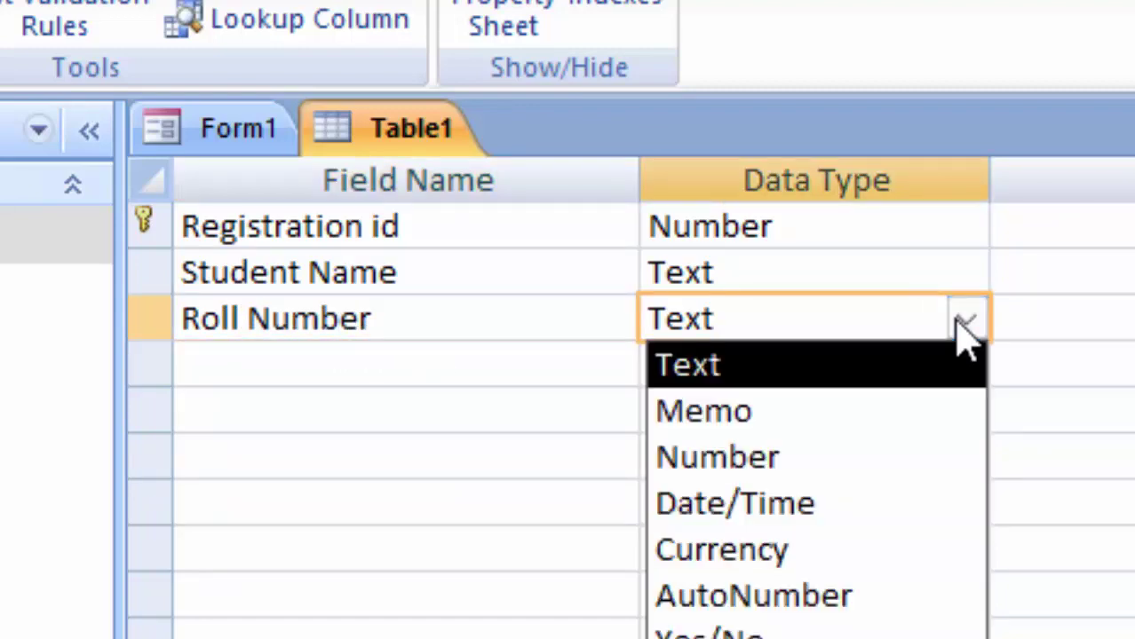
click(851, 456)
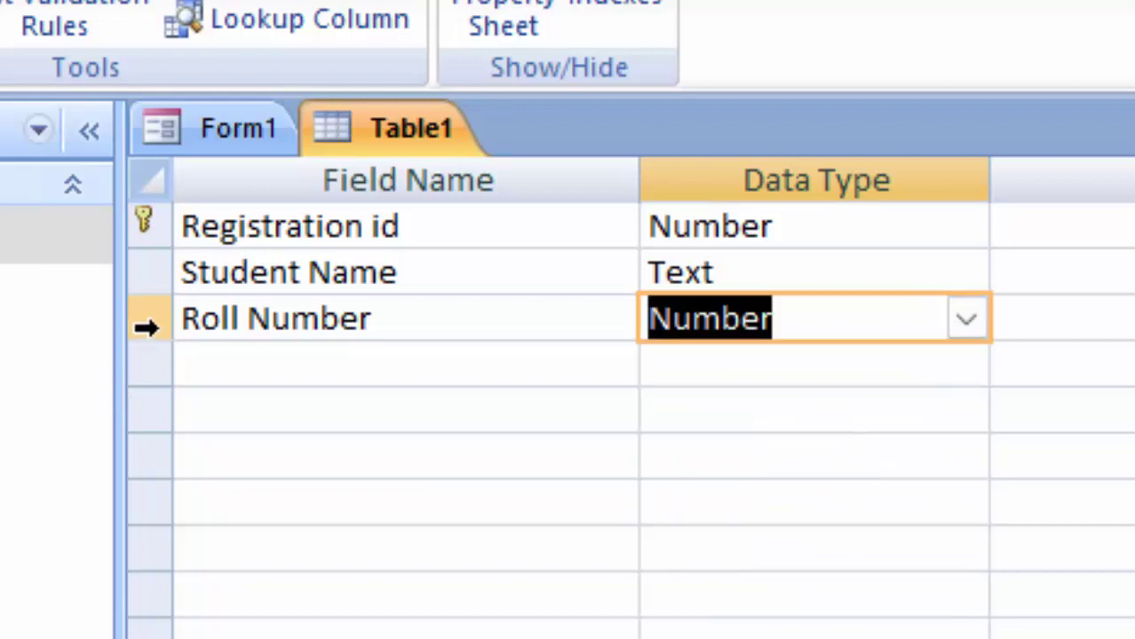
right_click(148, 331)
click(235, 364)
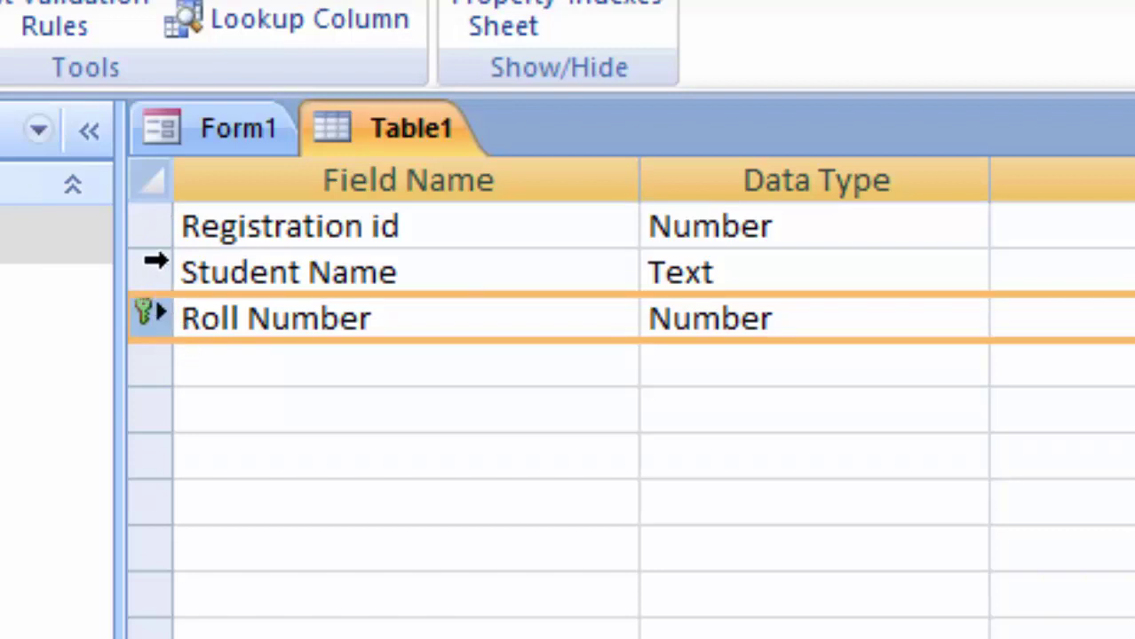
Set a combined primary key of Registration id plus Roll Number.
click(152, 226)
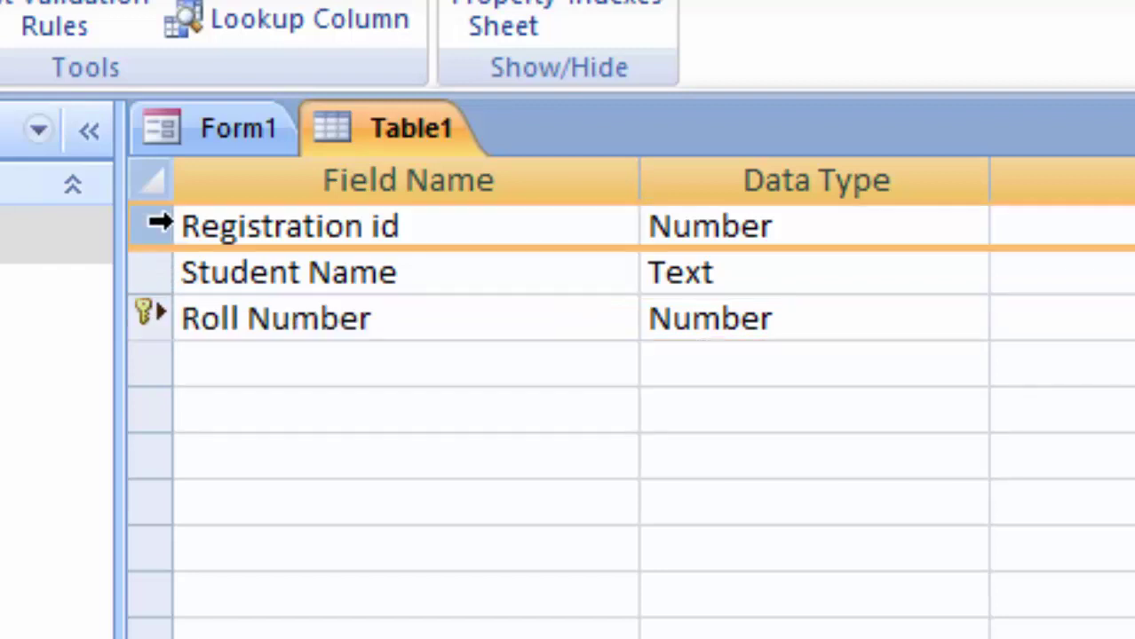
right_click(158, 228)
click(248, 267)
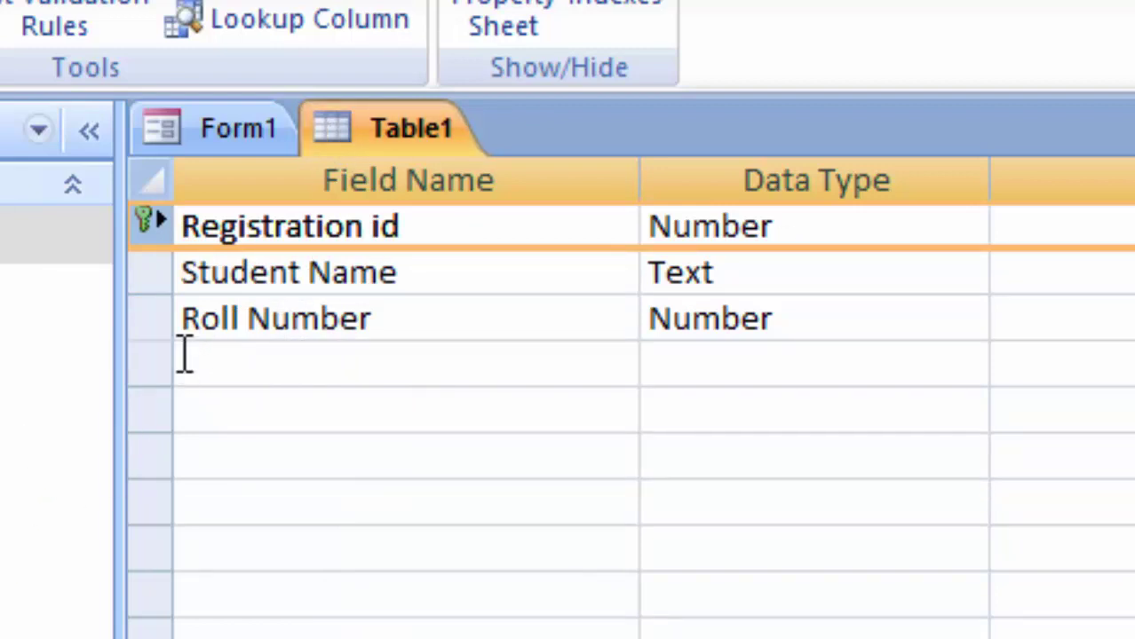
right_click(155, 326)
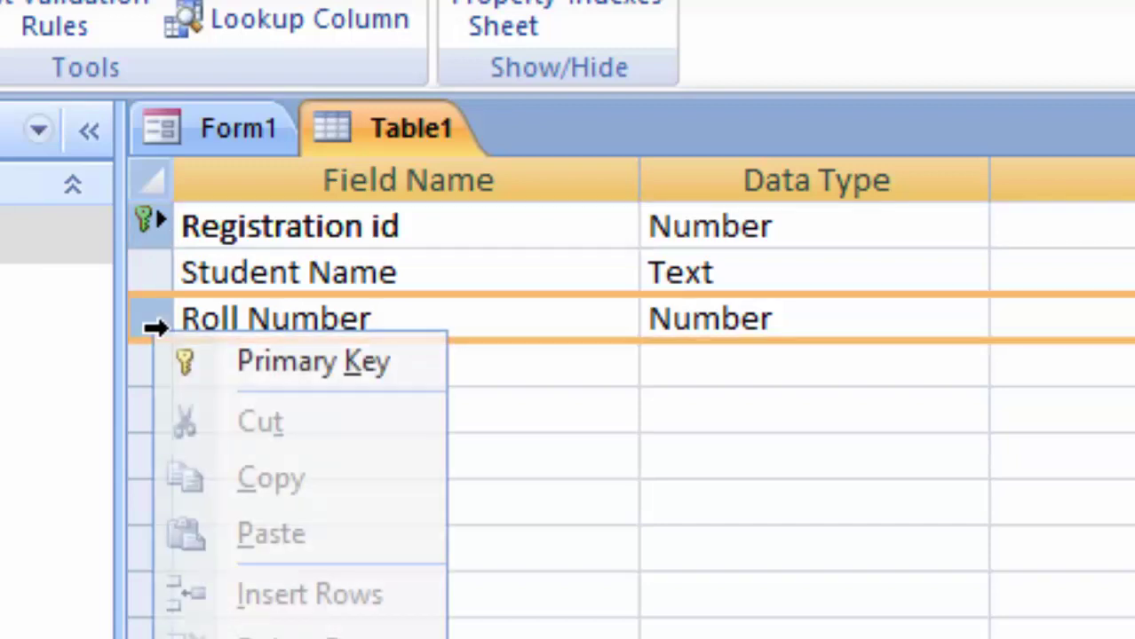
click(186, 359)
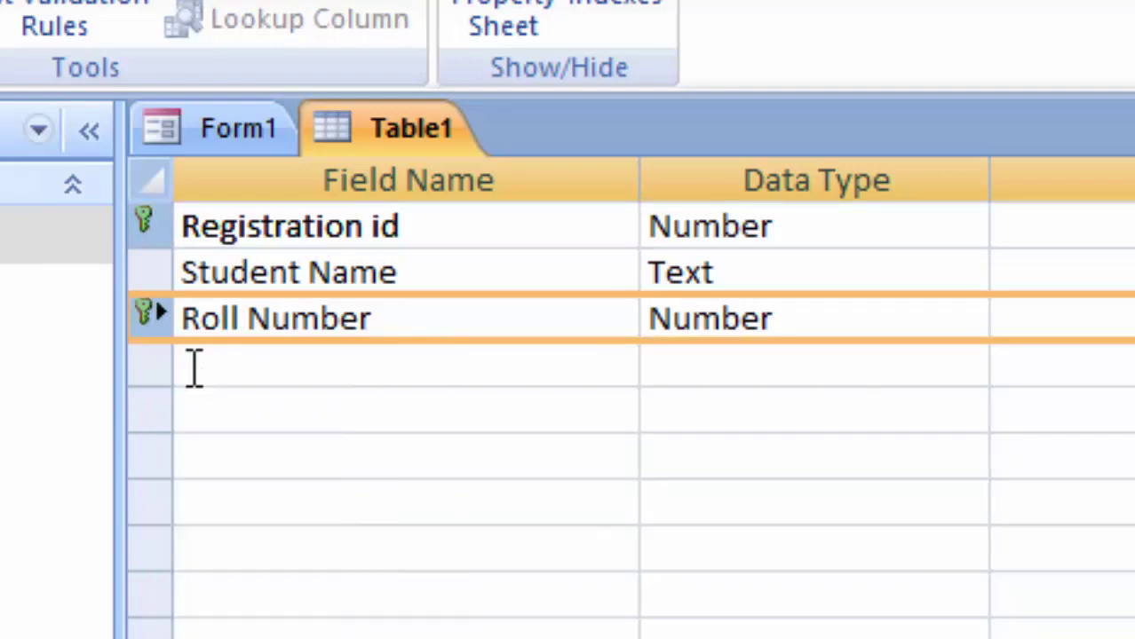
click(312, 323)
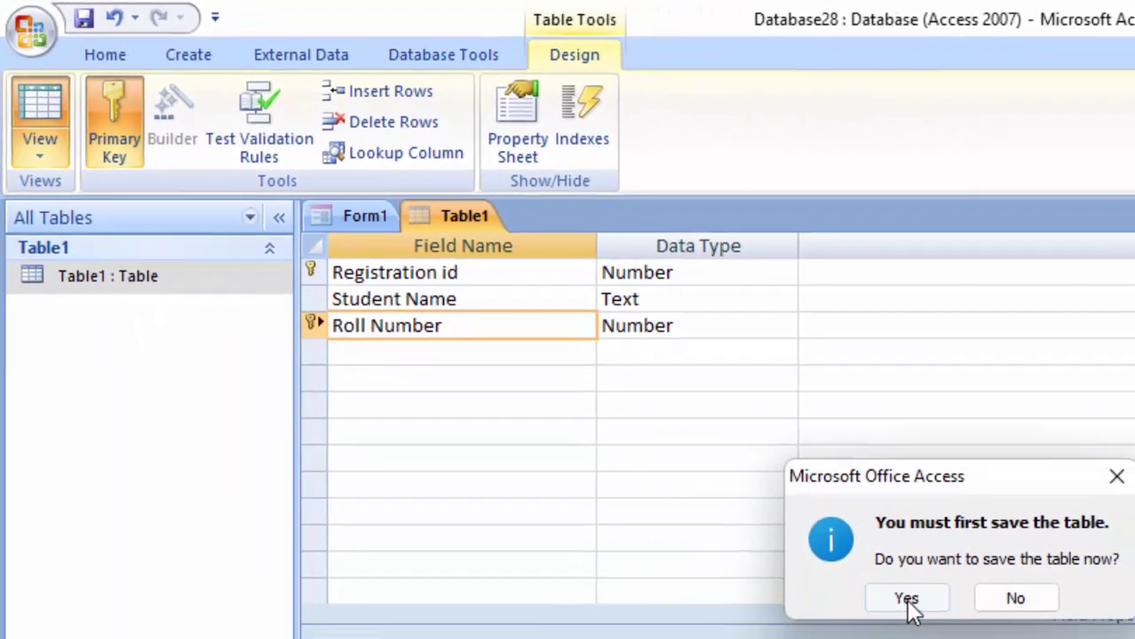
click(905, 599)
click(868, 577)
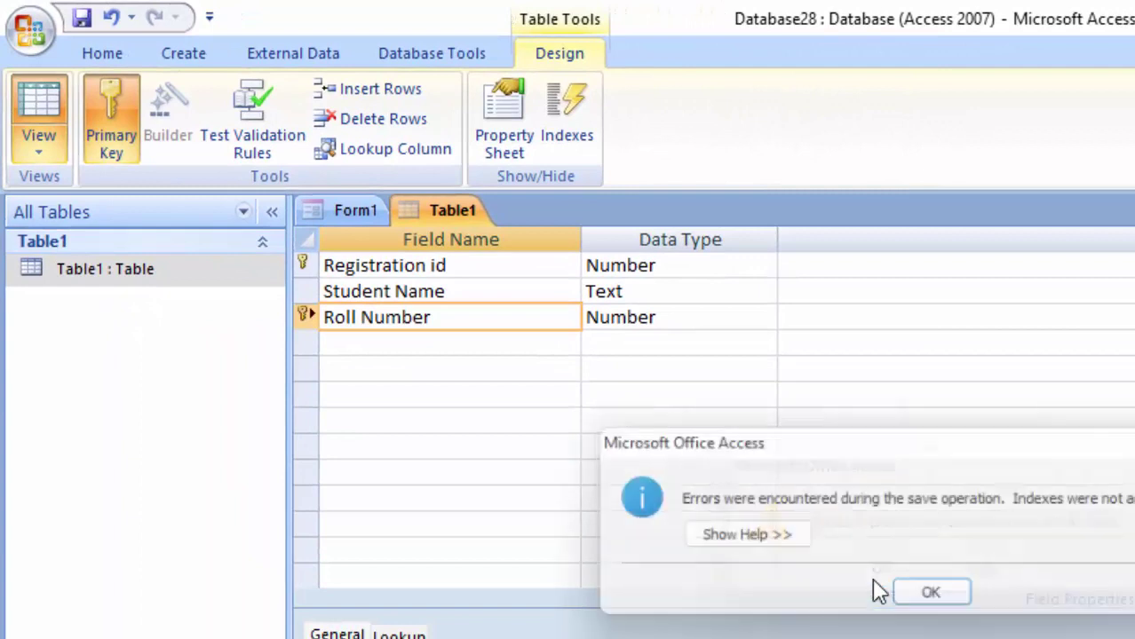
click(919, 604)
click(35, 97)
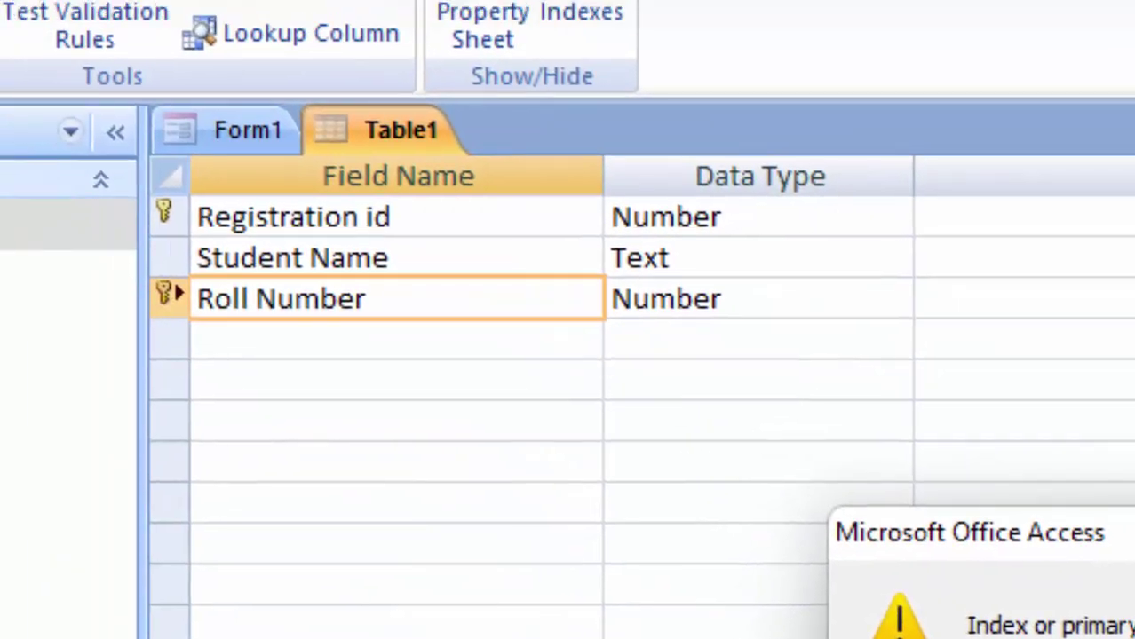
key(Return)
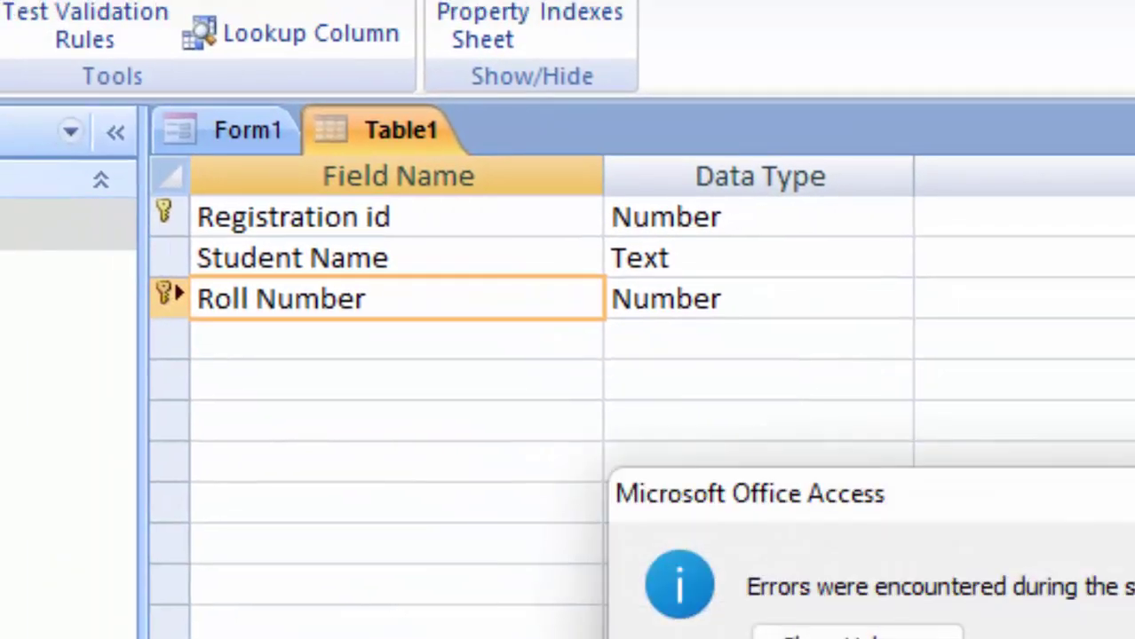
key(Return)
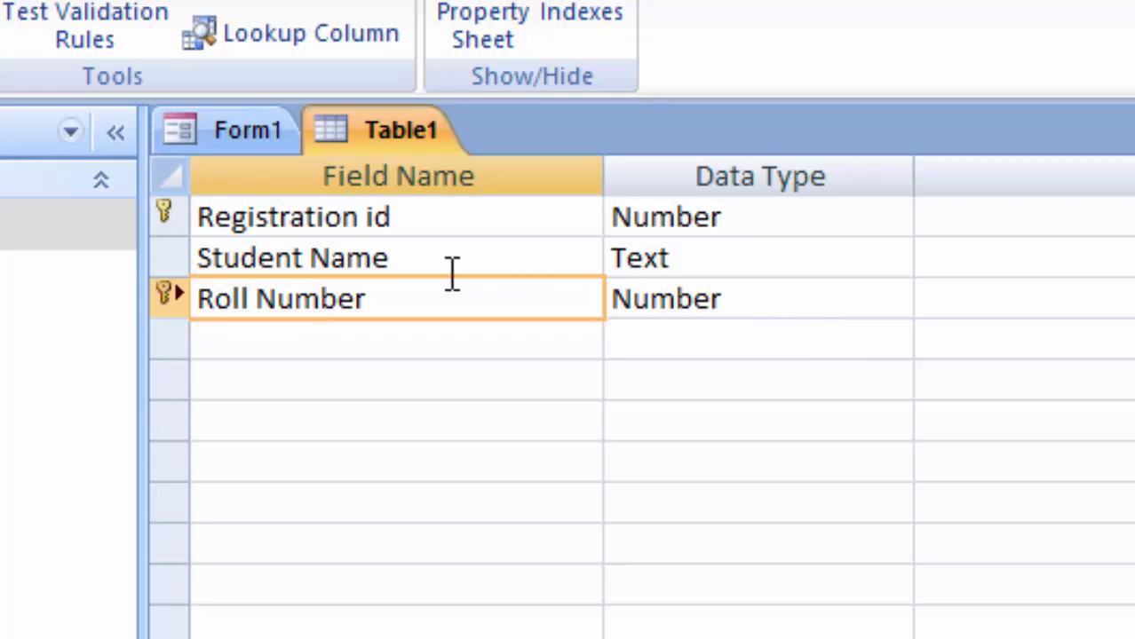
click(319, 307)
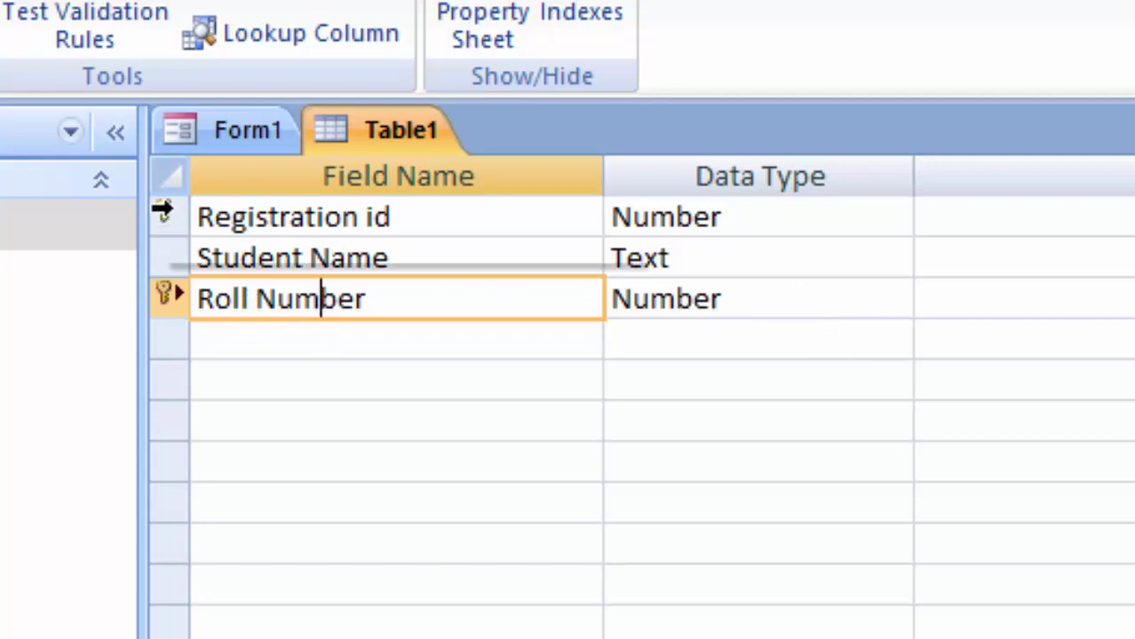
mouse_move(178, 304)
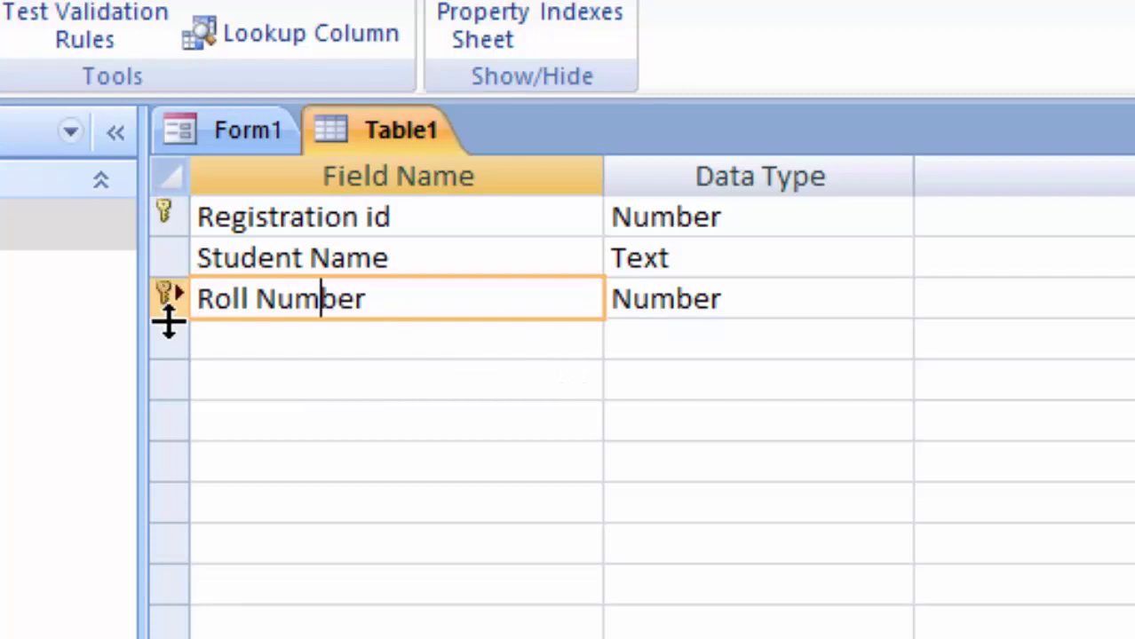
Make Registration id the sole primary key and save the design when switching to Datasheet view.
right_click(172, 304)
click(191, 328)
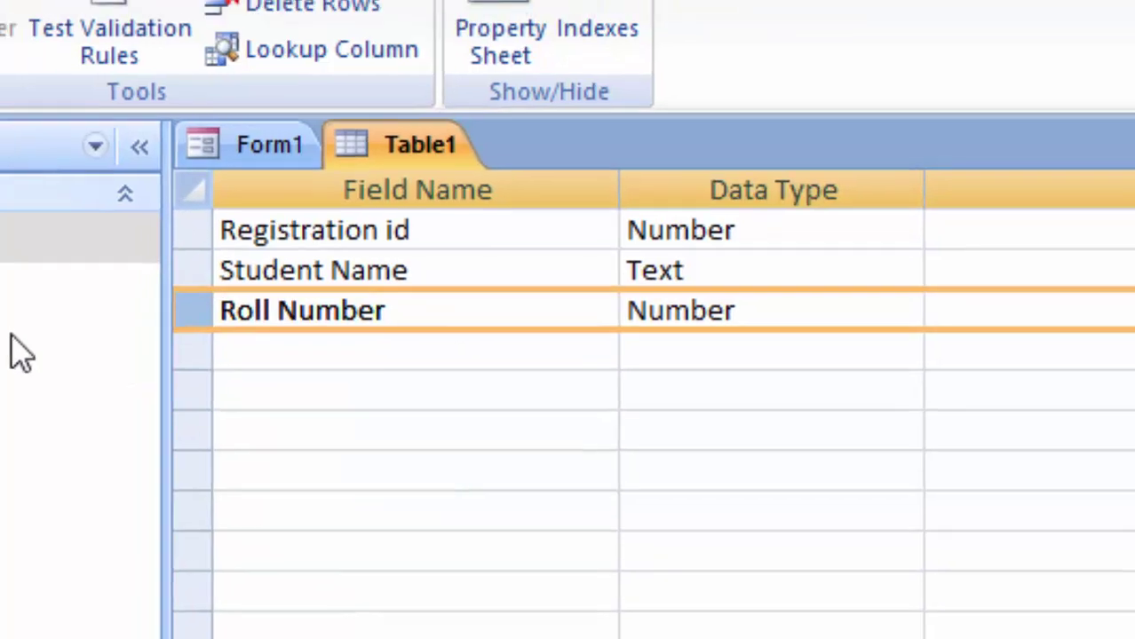
click(392, 339)
right_click(392, 339)
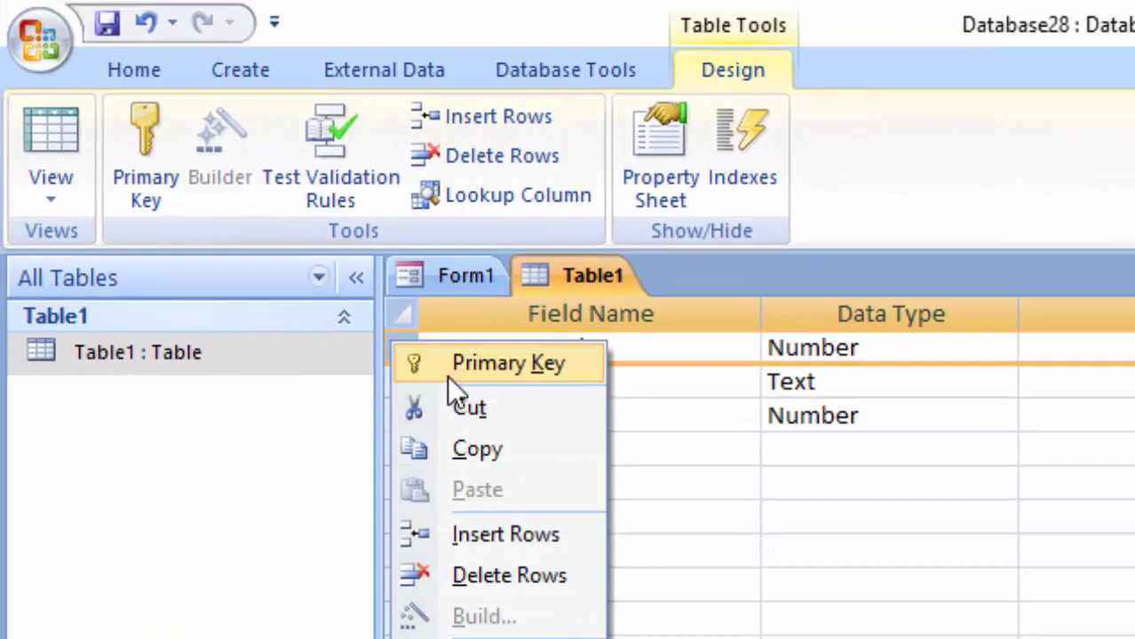
click(447, 371)
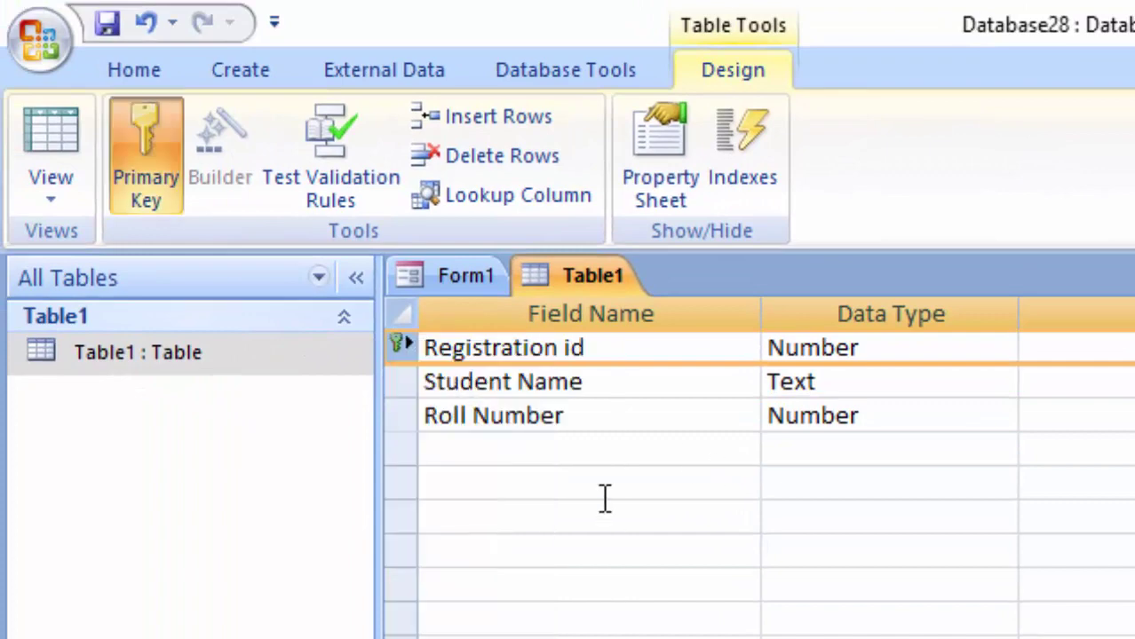
click(37, 124)
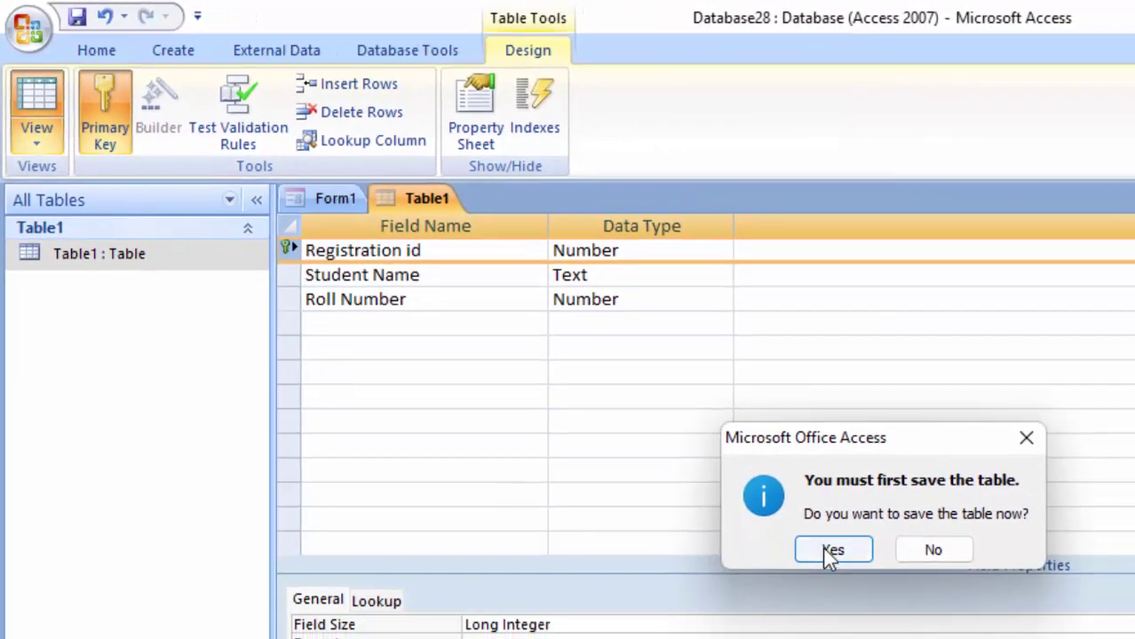
click(940, 621)
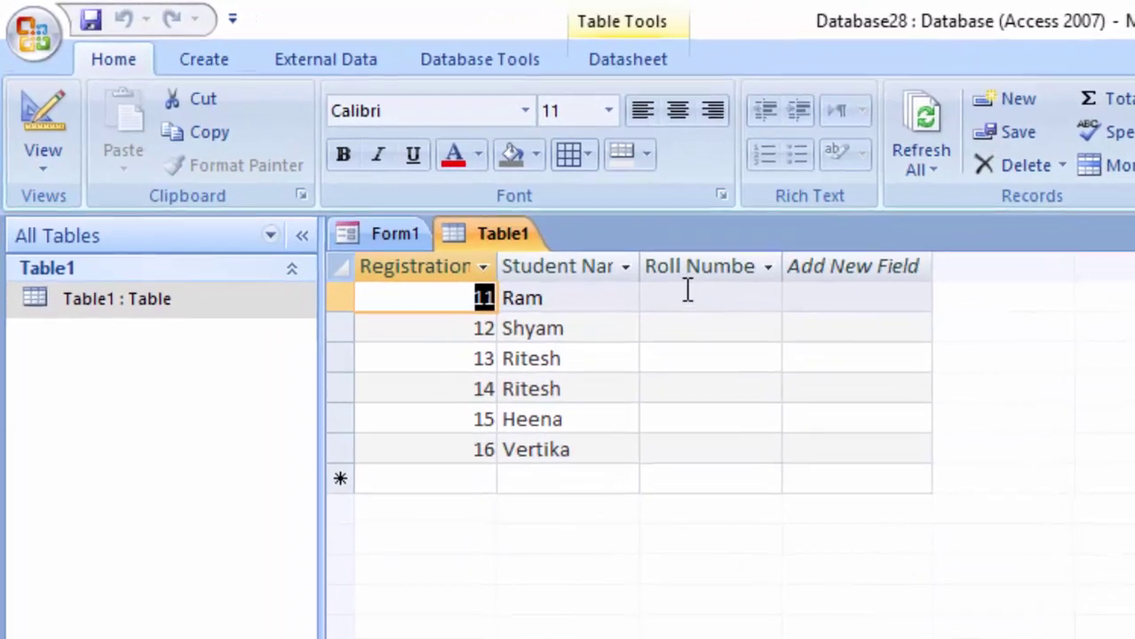
Enter Roll Numbers 101, 102 and 103 for the first three students and widen the column.
click(688, 294)
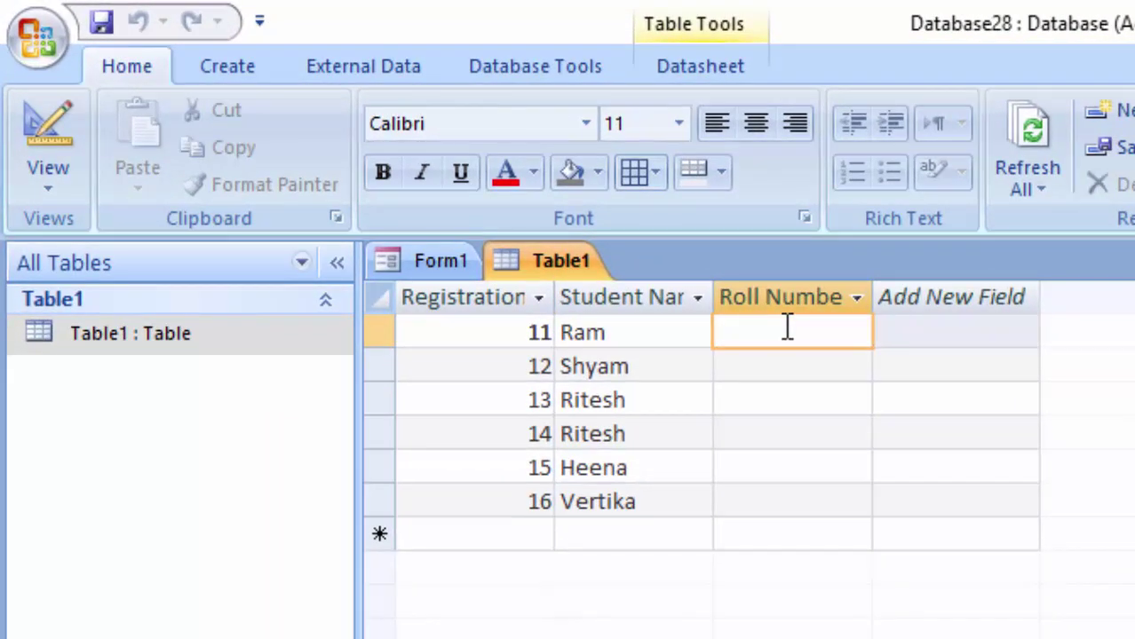
click(783, 329)
text(101)
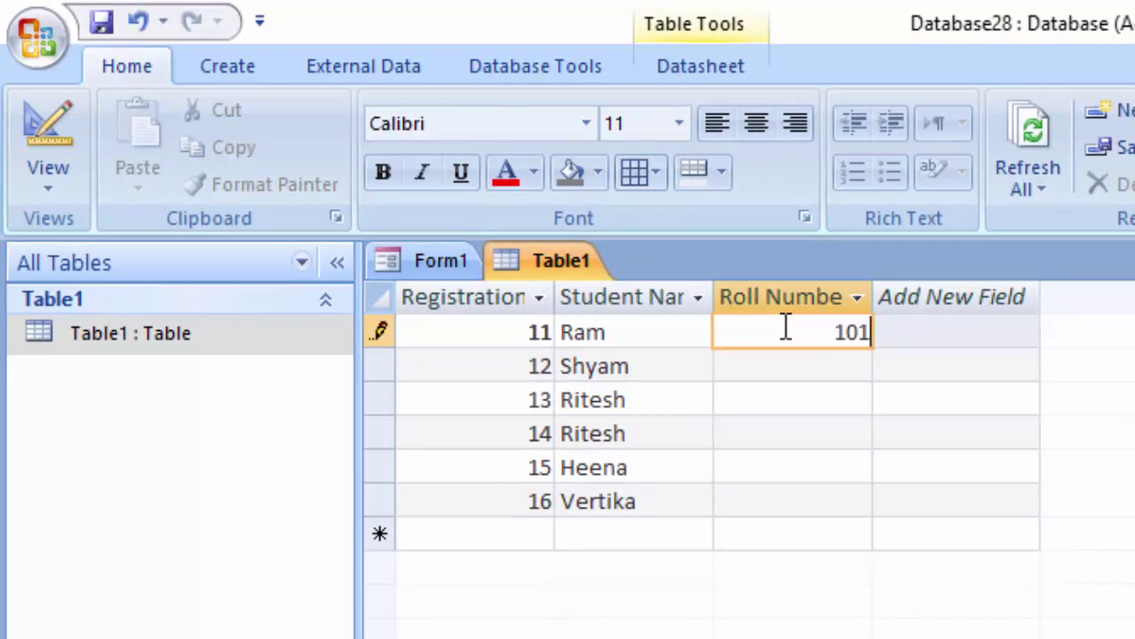
key(Return)
key(Return)
key(Return)
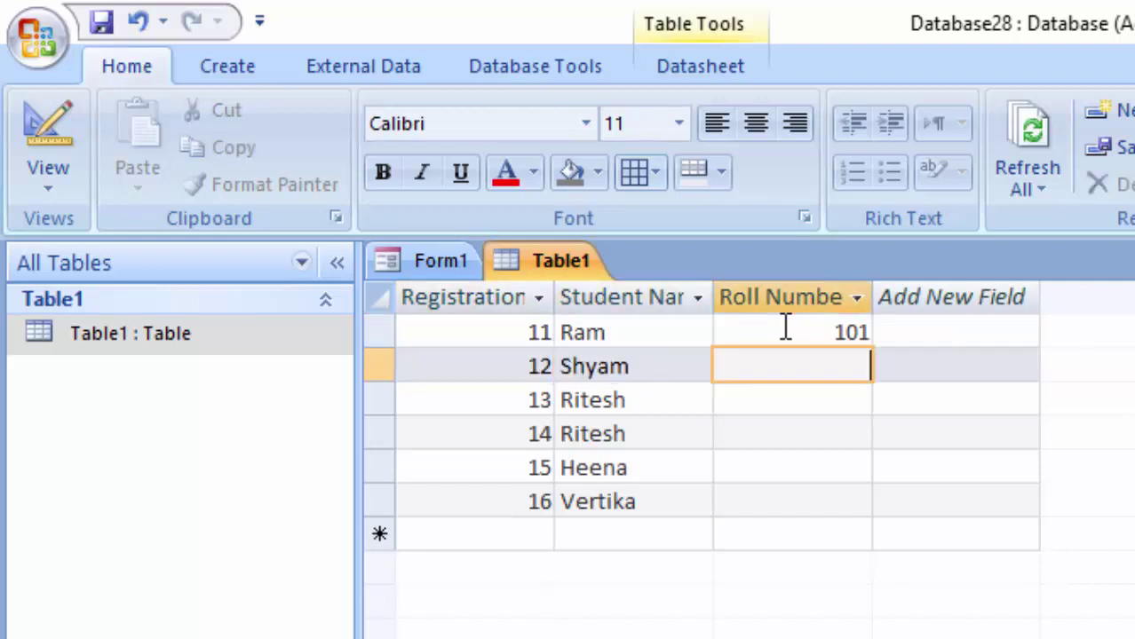
text(102)
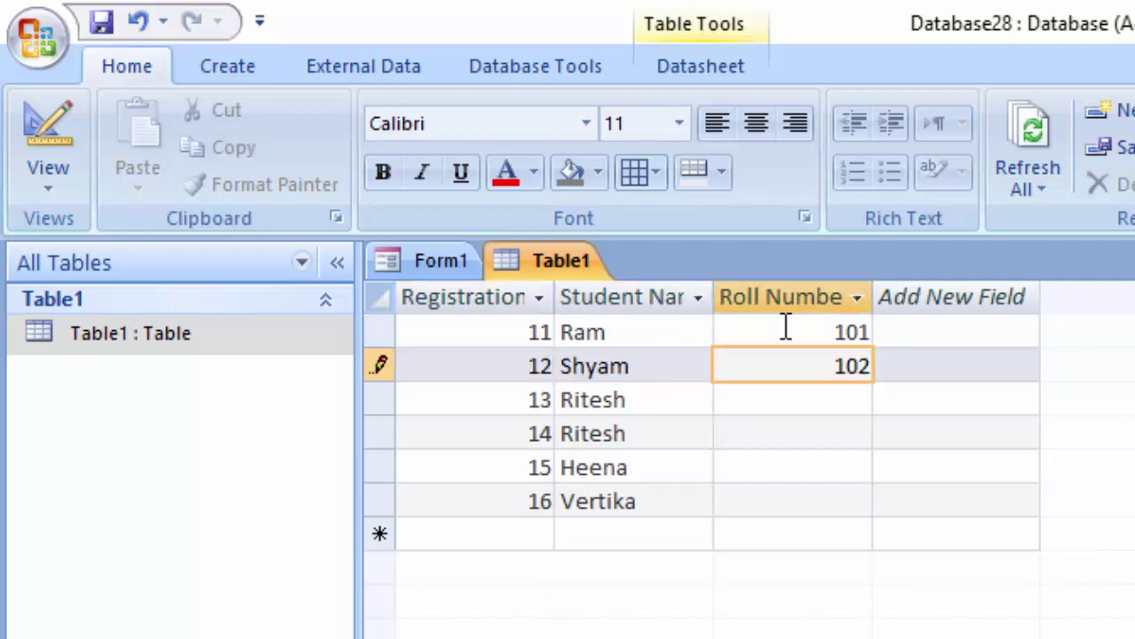
key(Return)
key(Return)
key(Return)
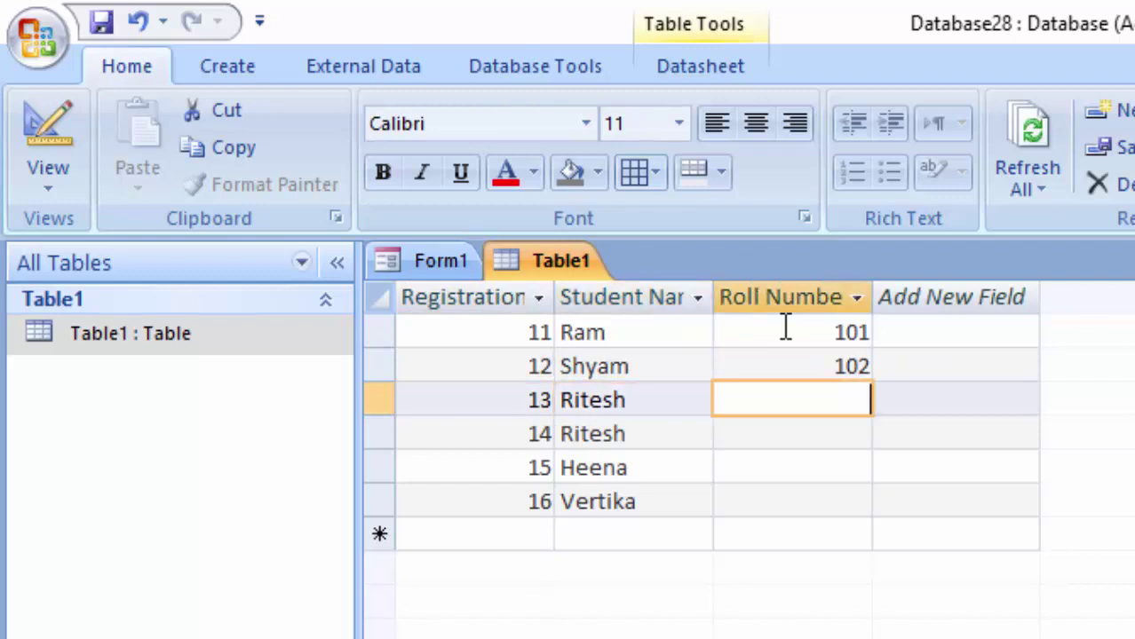
text(103)
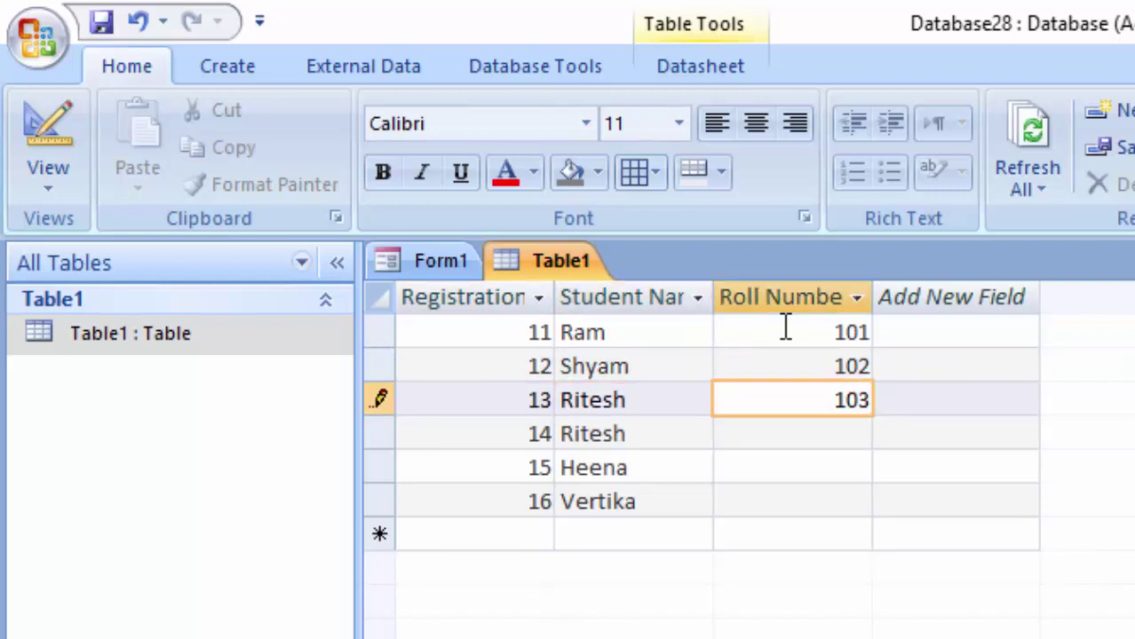
click(817, 443)
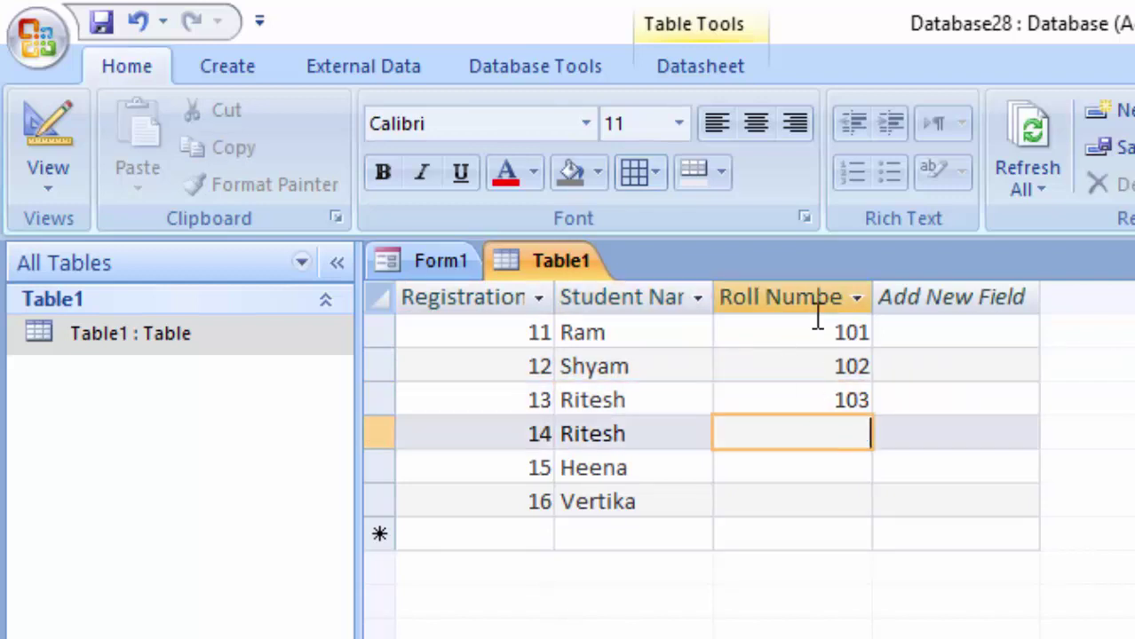
drag(873, 287, 900, 335)
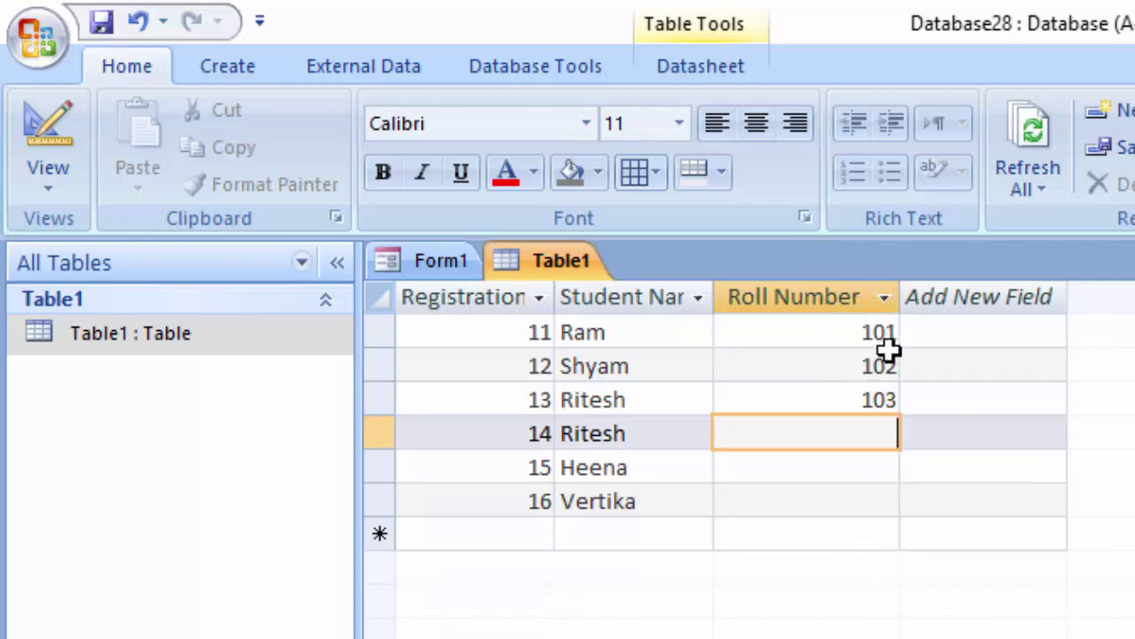
Color the Table1 datasheet text red, then move to row 14's empty Roll Number cell.
click(811, 315)
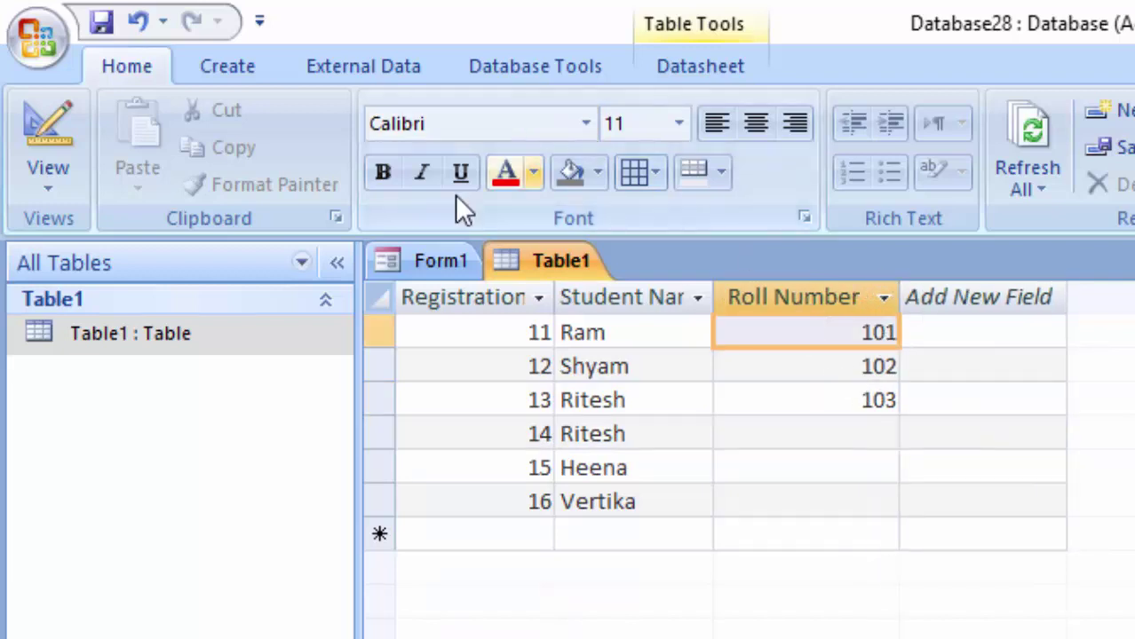
click(506, 175)
click(855, 410)
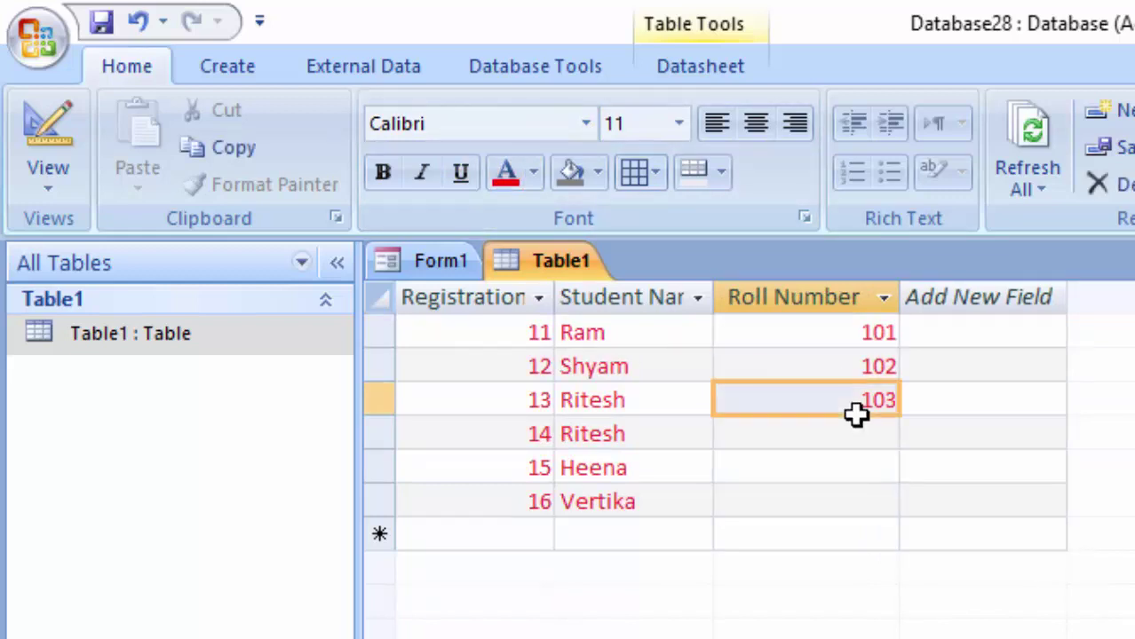
click(853, 431)
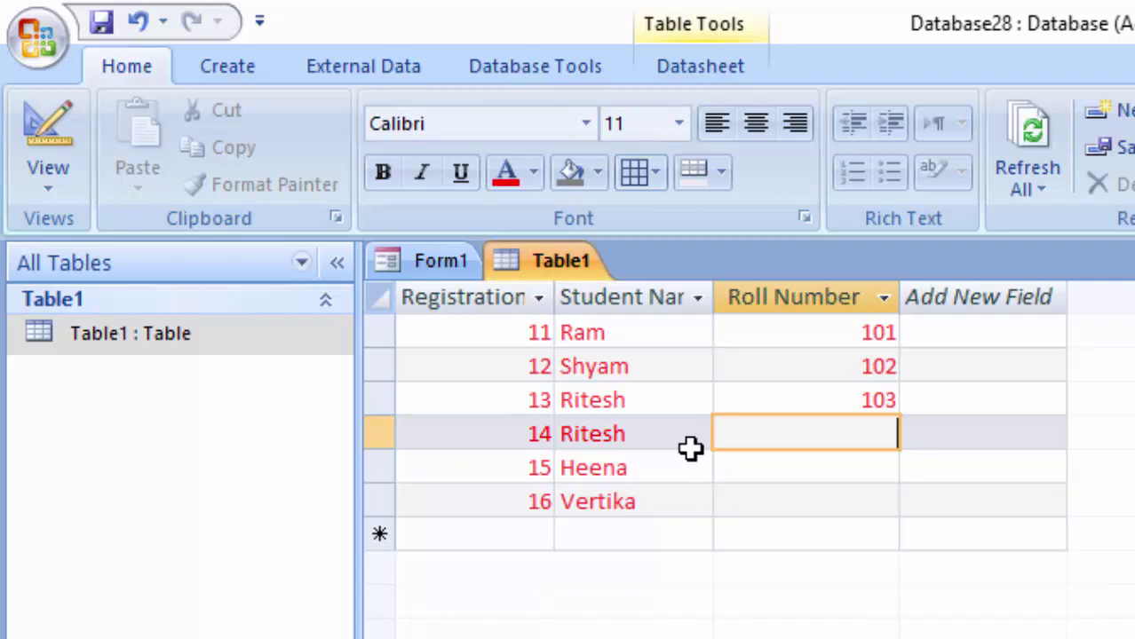
Enter roll numbers 104 and 105 for records 14 and 15, then begin 106 for record 16.
text(104)
key(Tab)
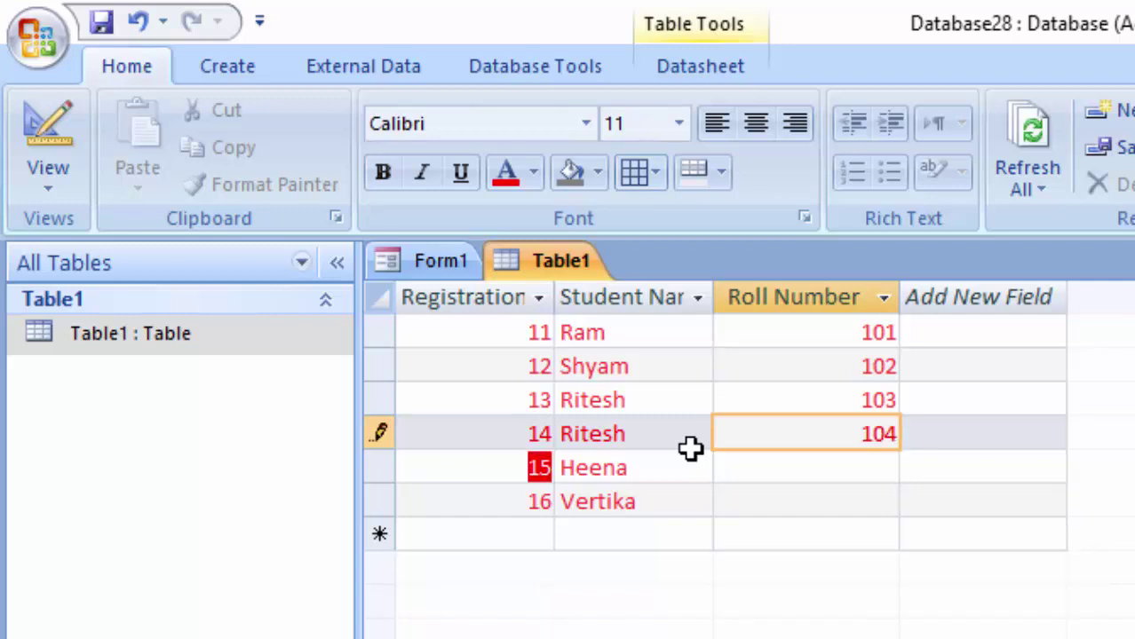
key(Tab)
key(Tab)
text(1)
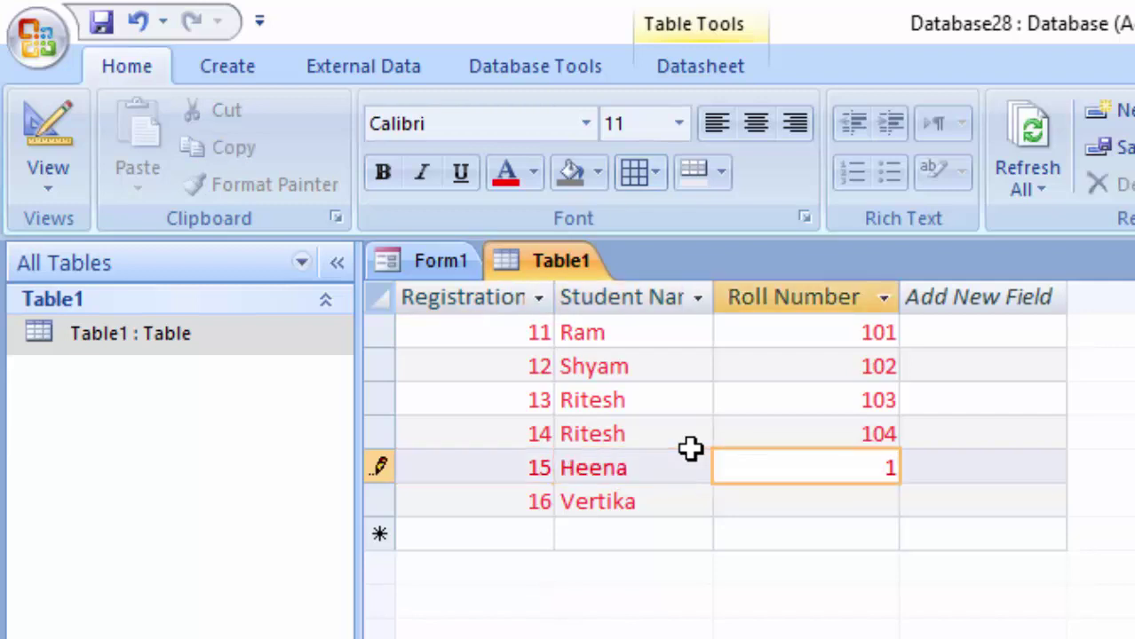
text(05)
key(Tab)
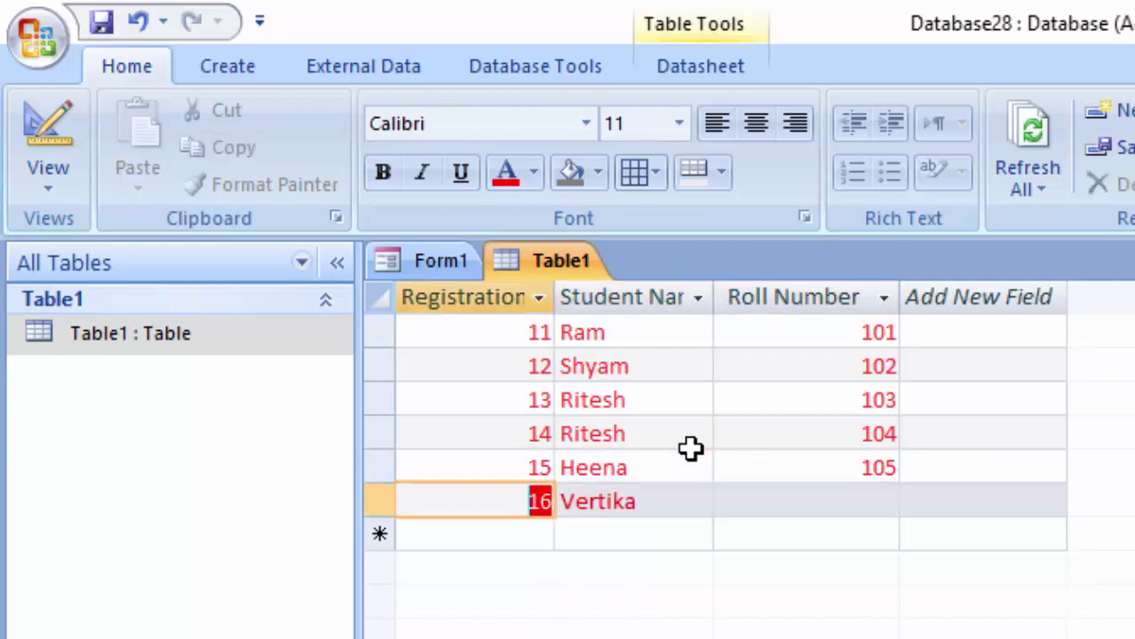
key(Tab)
key(Tab)
text(10)
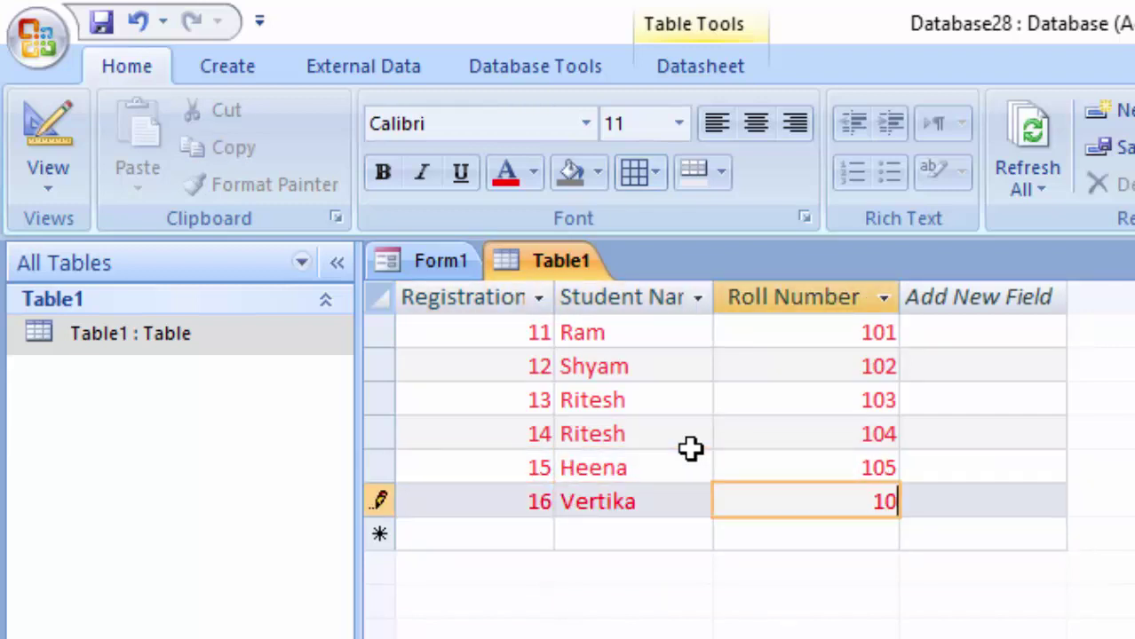
text(6)
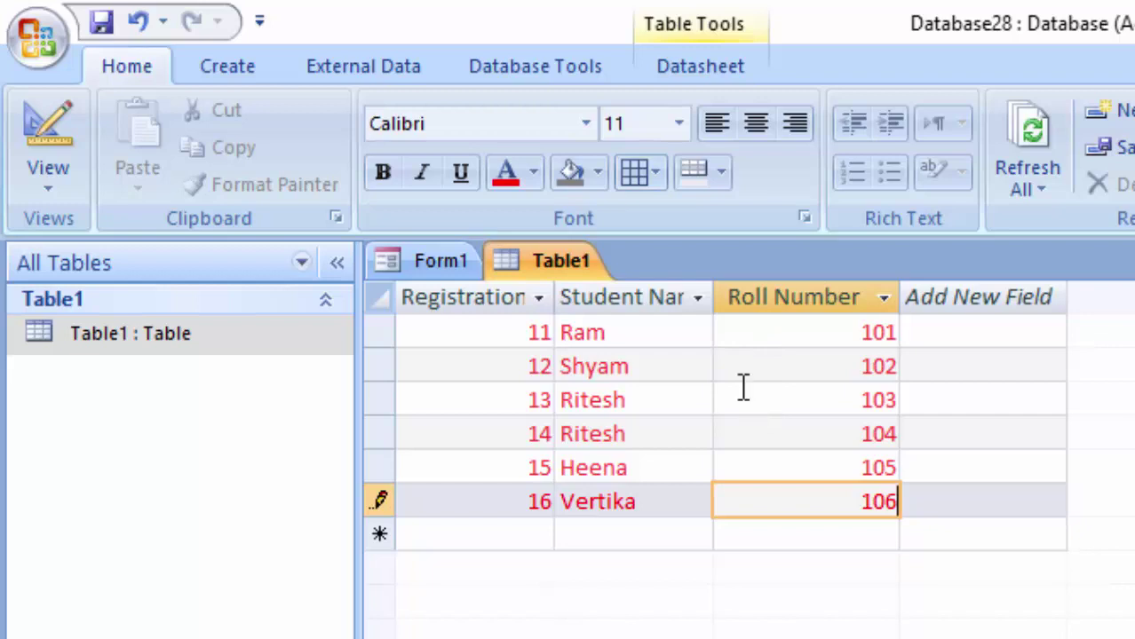
Save the Vertika record, close and reopen Table1, and switch it to Design View.
click(109, 39)
right_click(541, 251)
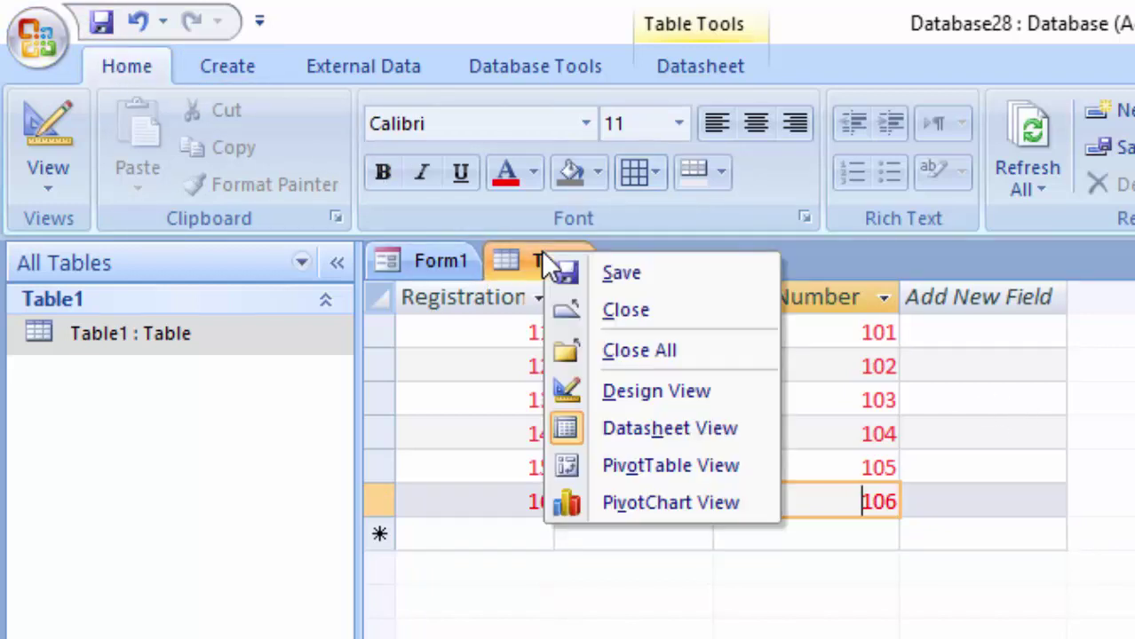
click(593, 306)
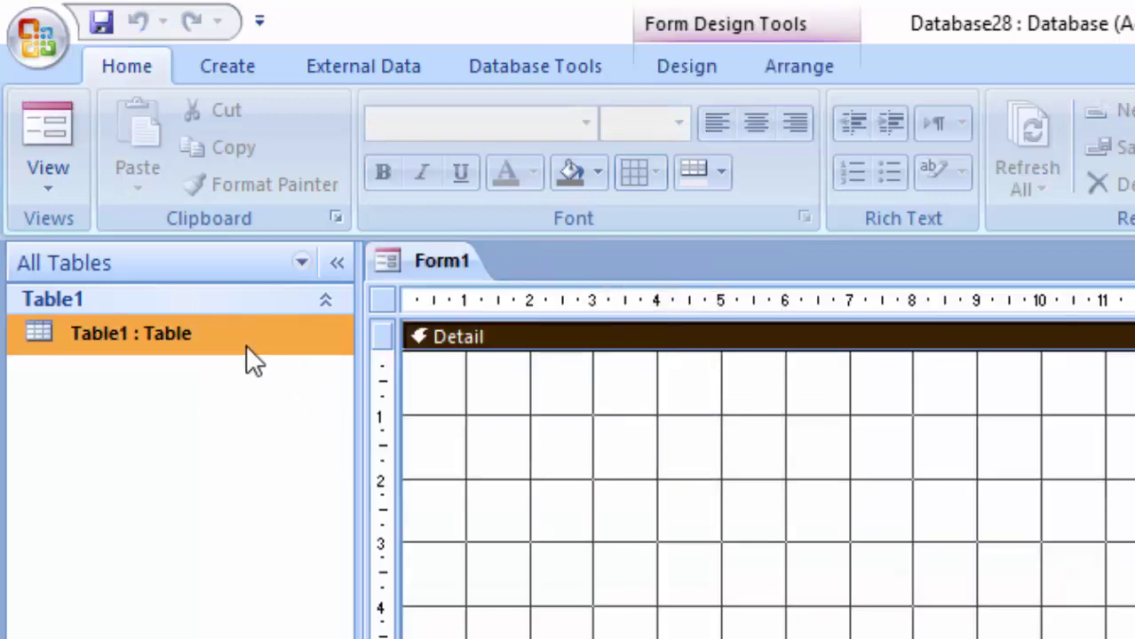
double_click(246, 345)
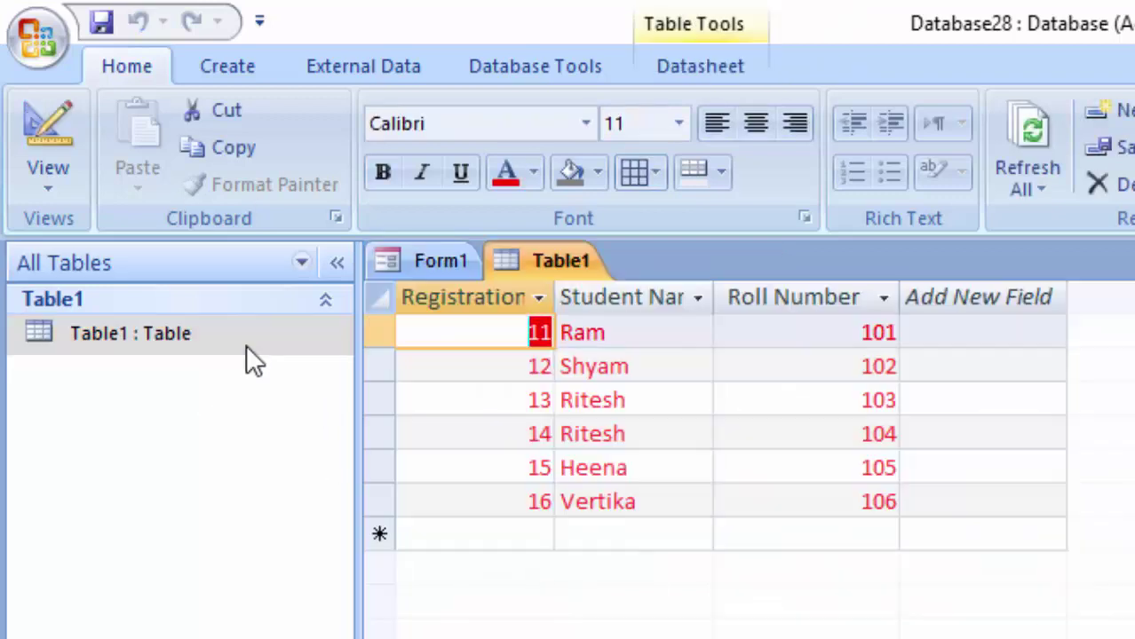
click(38, 176)
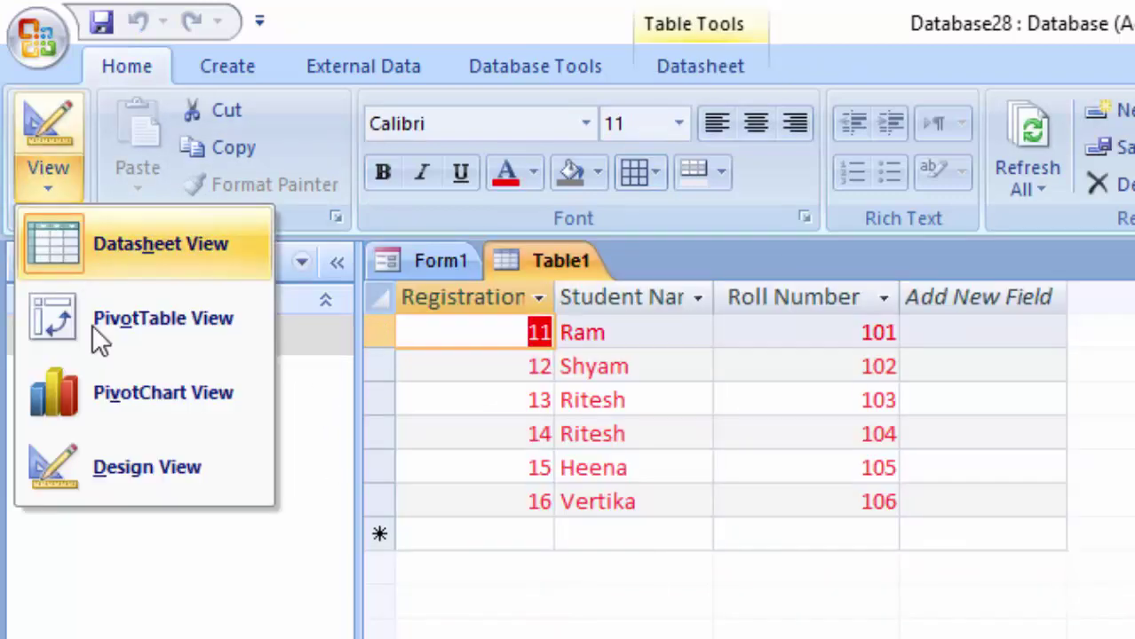
click(140, 474)
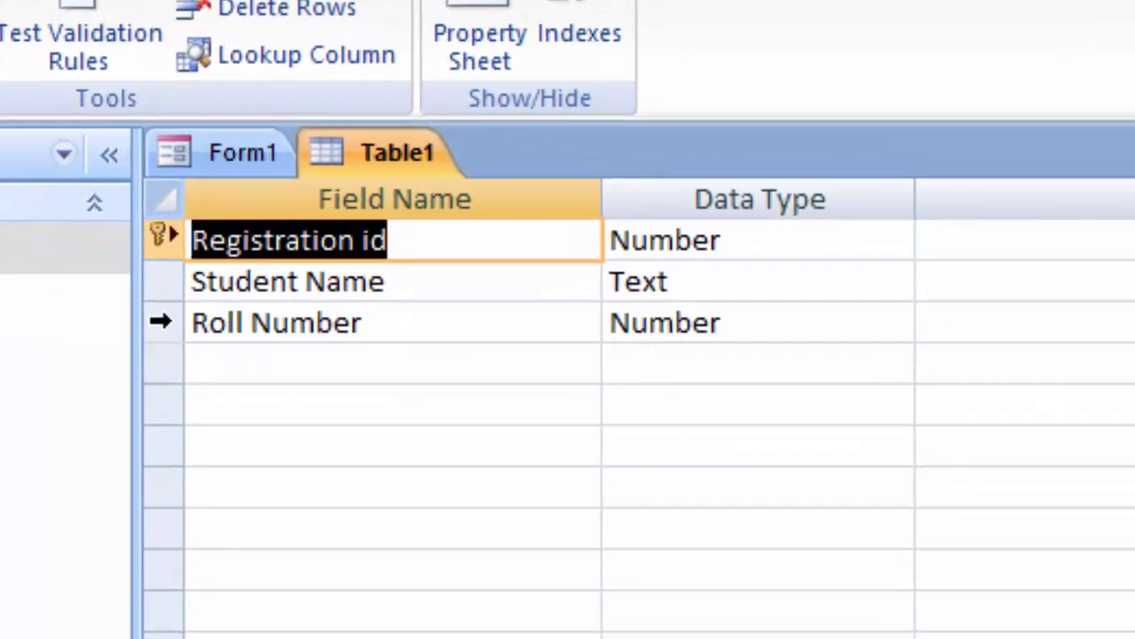
Set Roll Number as primary key, then add Registration id to form a combined key.
right_click(160, 322)
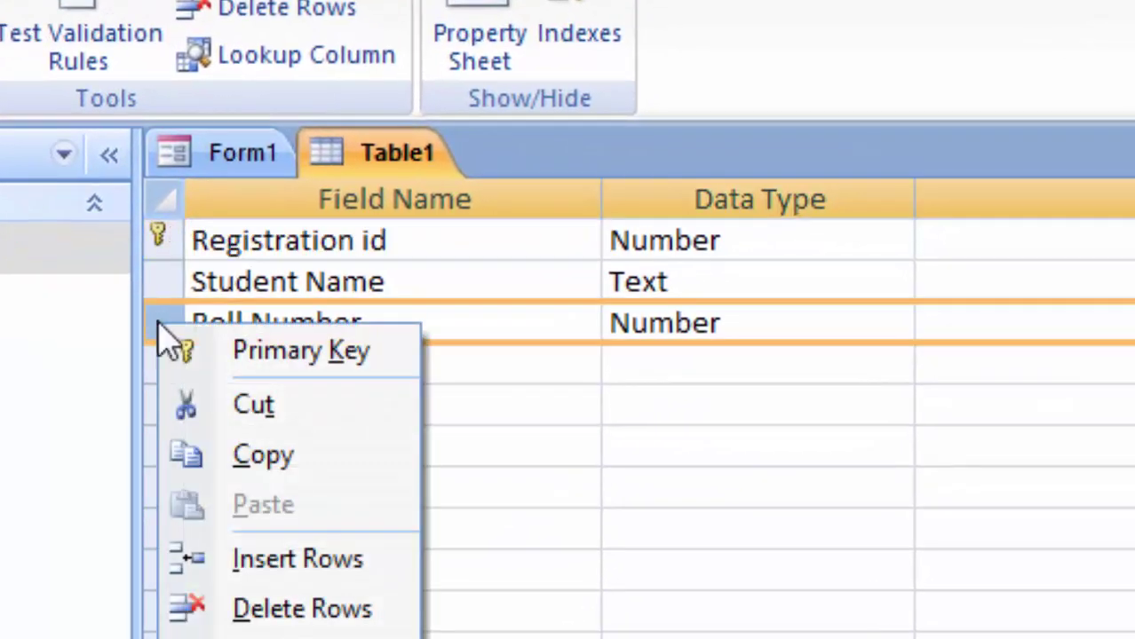
click(194, 351)
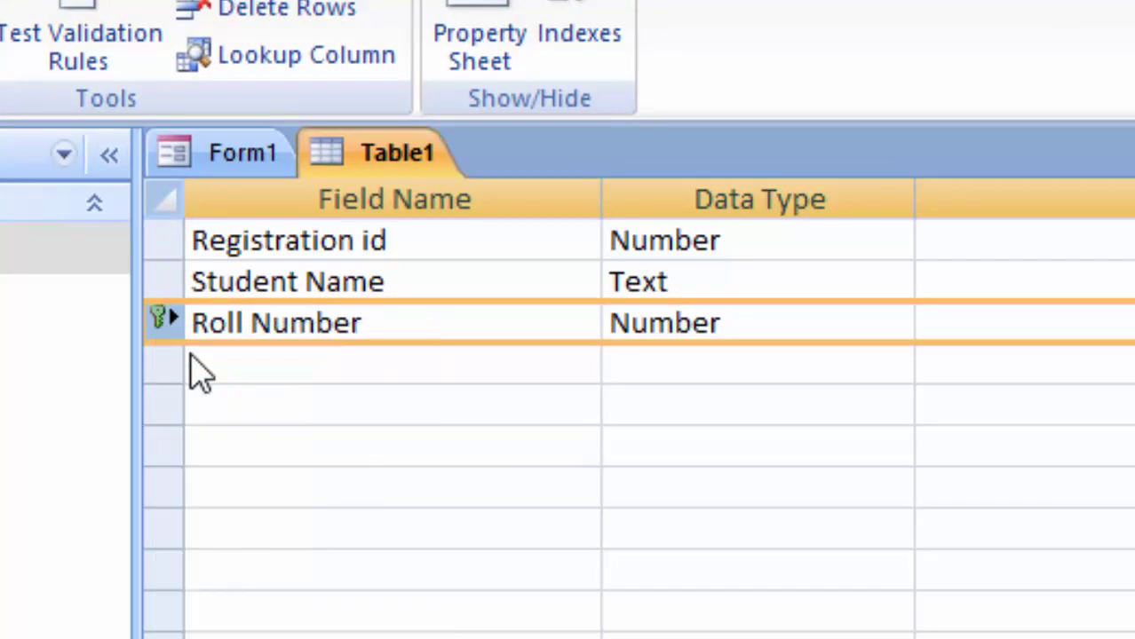
right_click(176, 240)
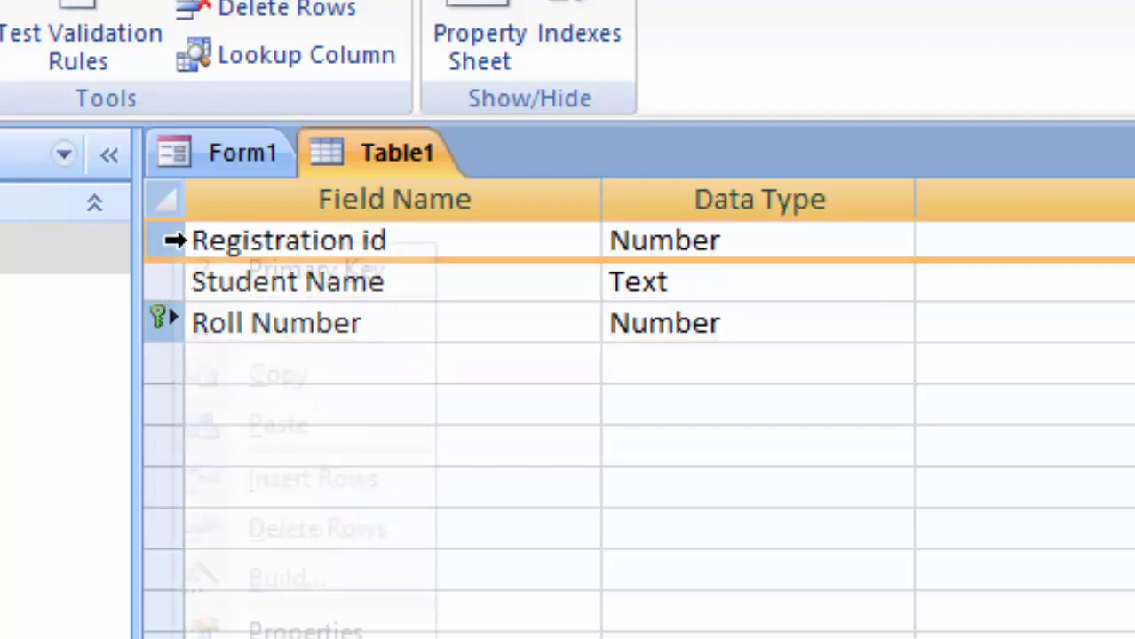
click(204, 270)
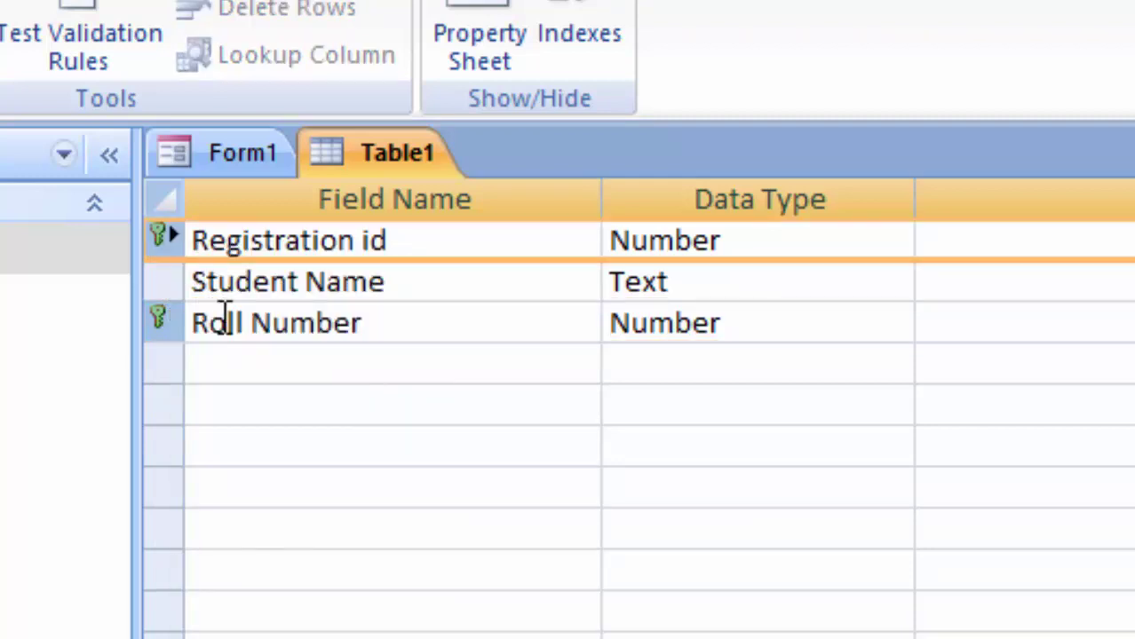
click(397, 321)
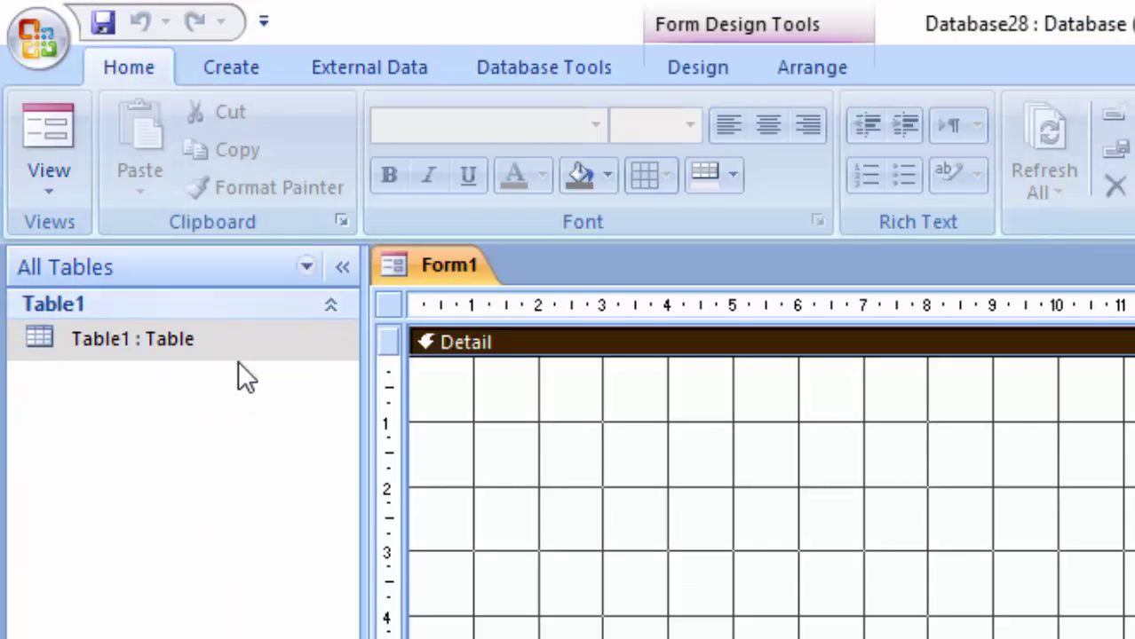
Reopen Table1's datasheet and delete the 102 from Shyam's Roll Number cell.
double_click(235, 344)
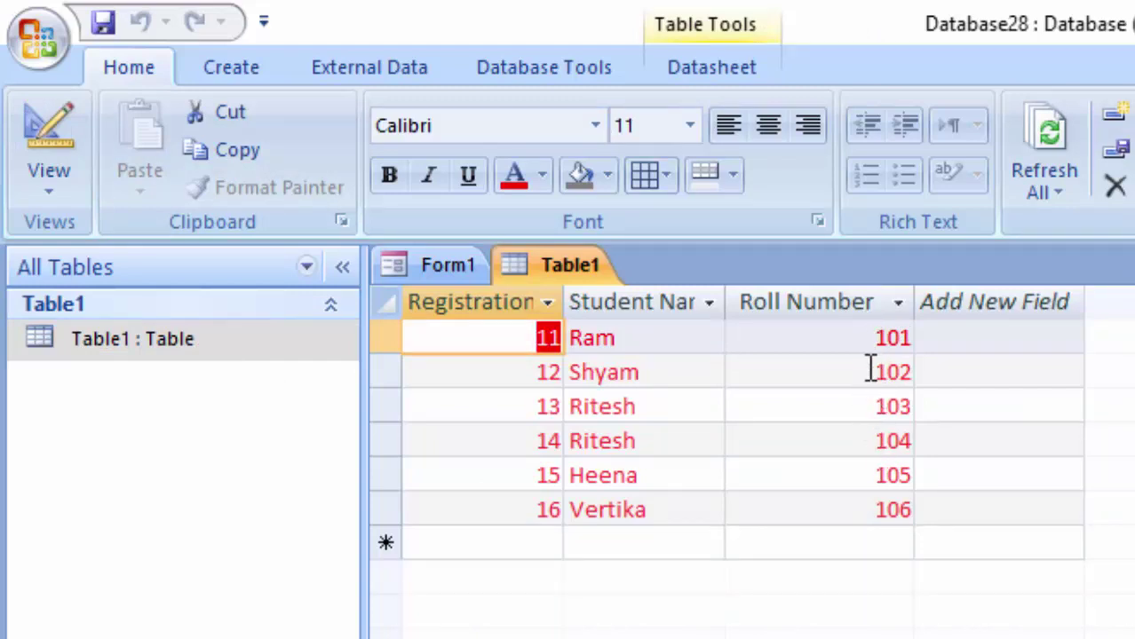
drag(871, 368, 923, 384)
key(Delete)
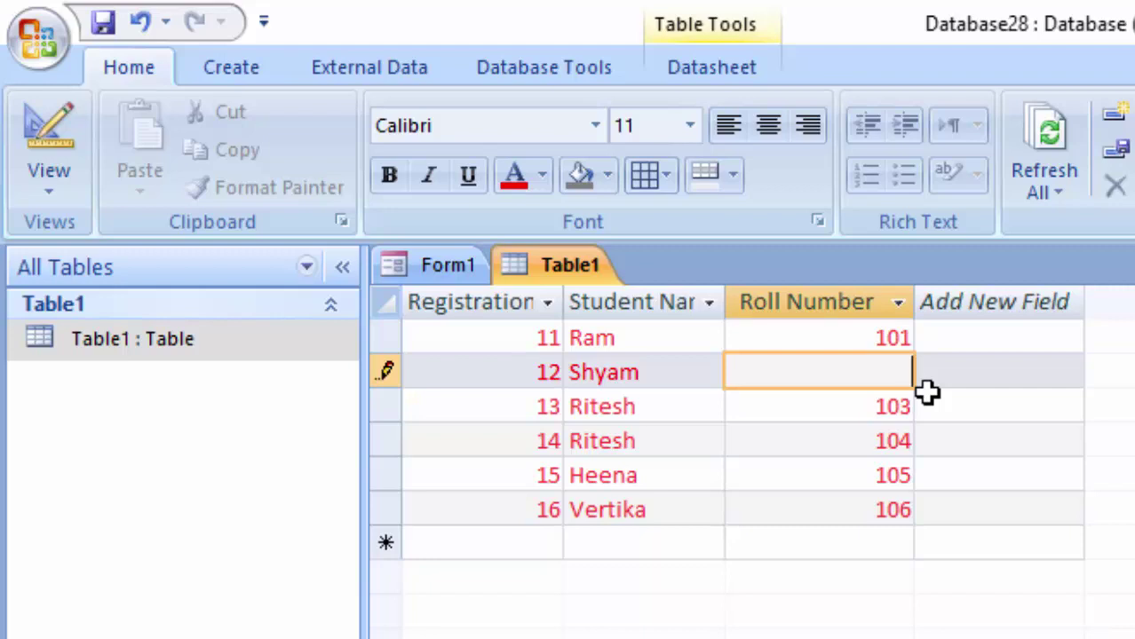
Give Shyam Roll Number 101, the same as Ram's.
text(101)
key(Return)
key(Return)
key(Return)
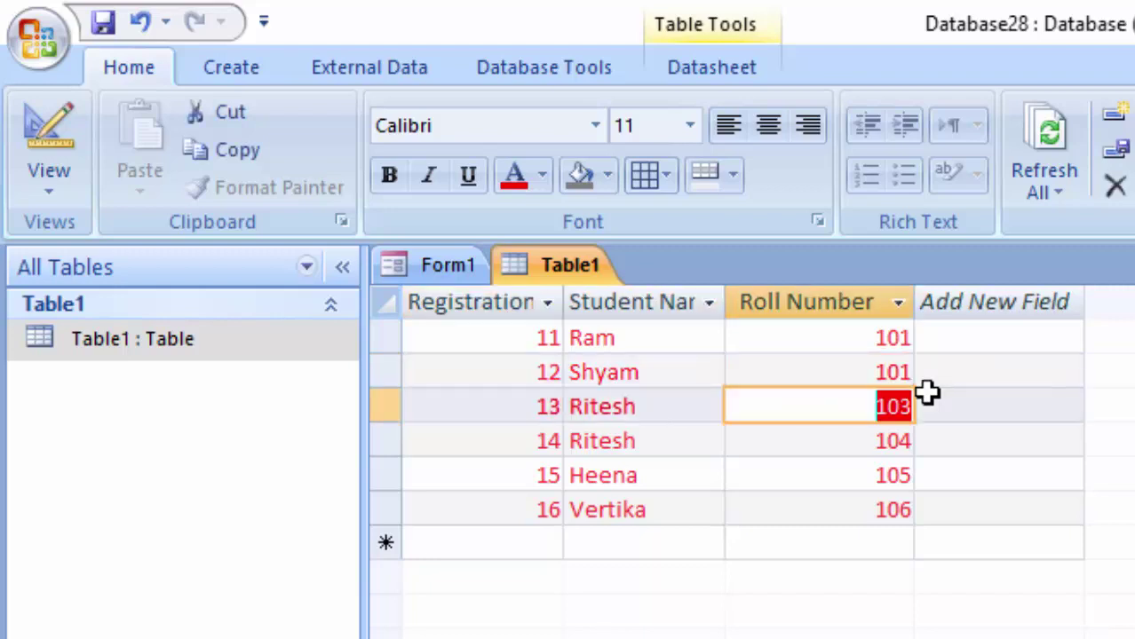
key(Return)
key(Return)
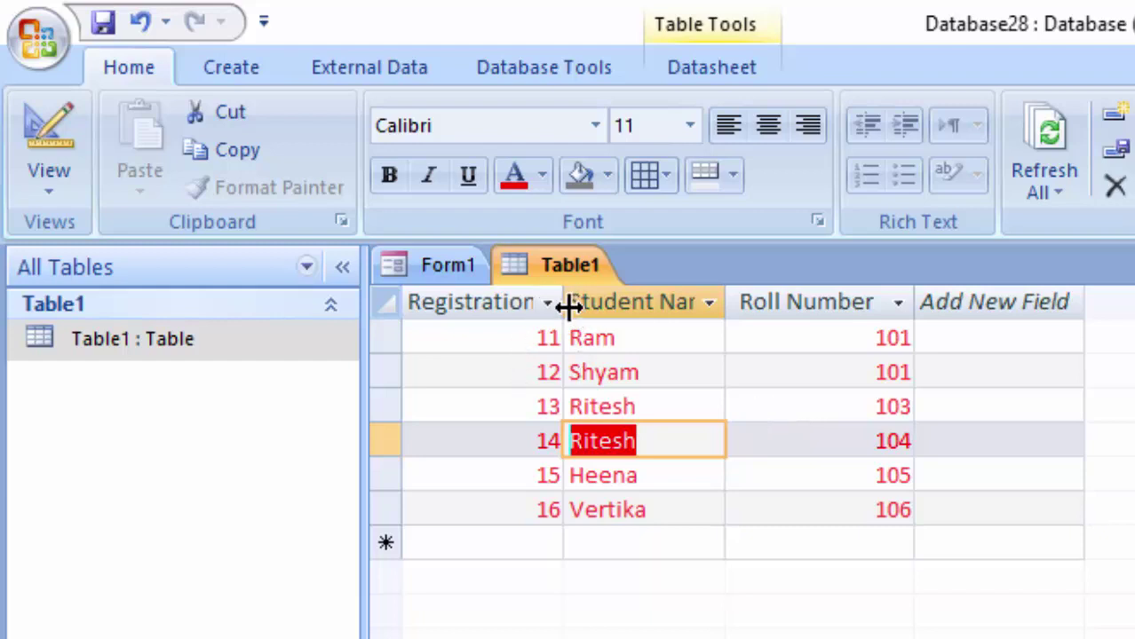
Widen the Registration id column and select Shyam's Registration id 12.
drag(567, 307, 637, 306)
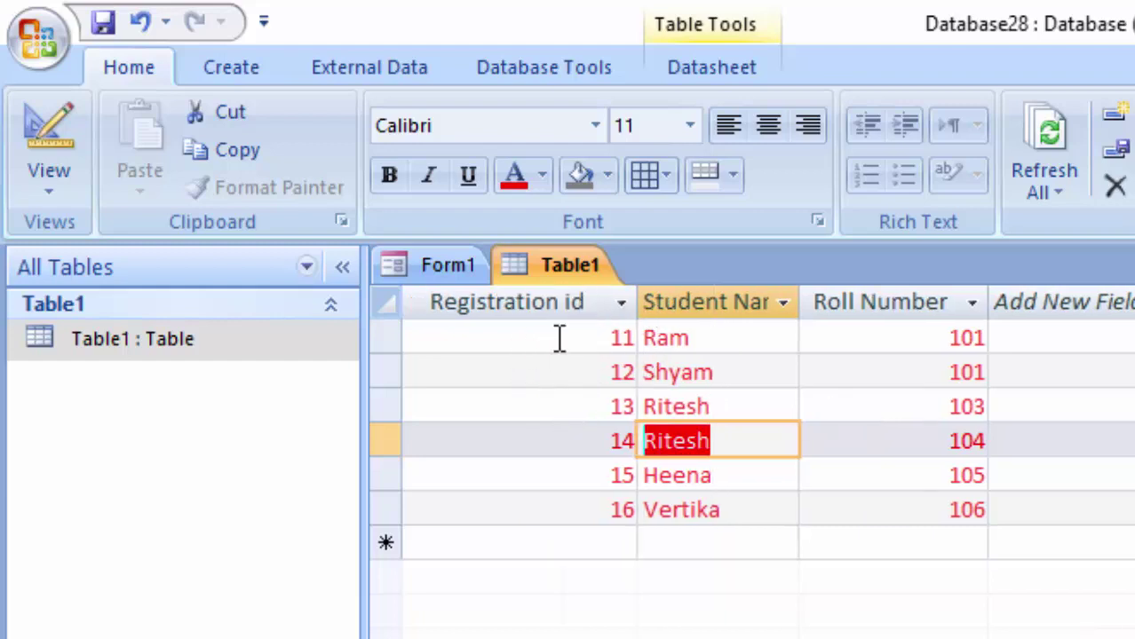
drag(611, 338, 679, 363)
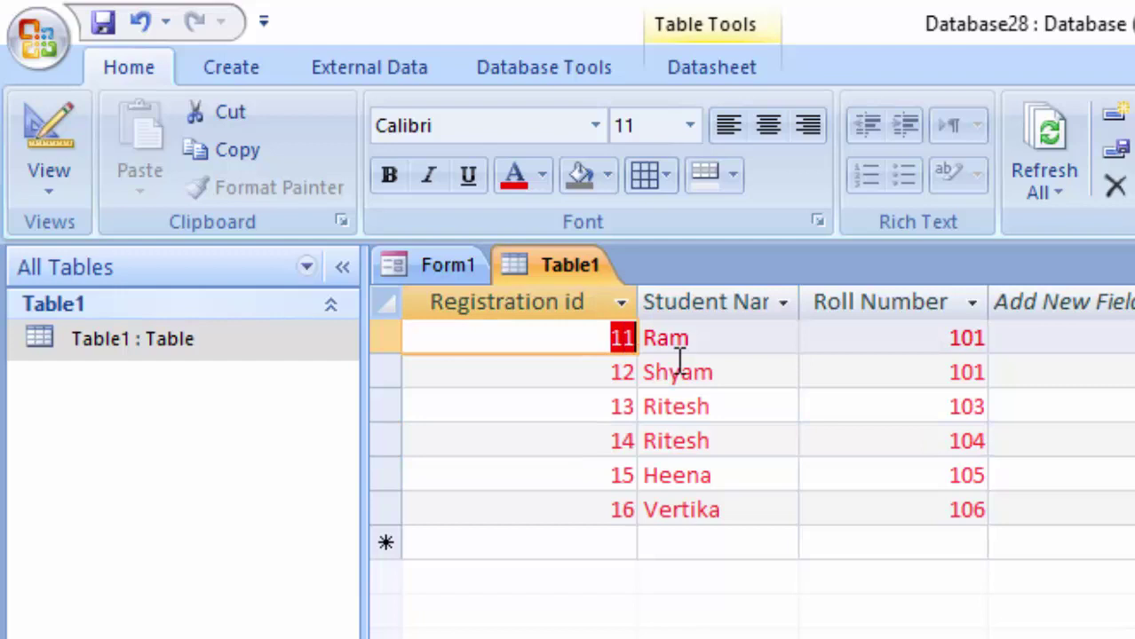
click(601, 372)
drag(601, 372, 627, 374)
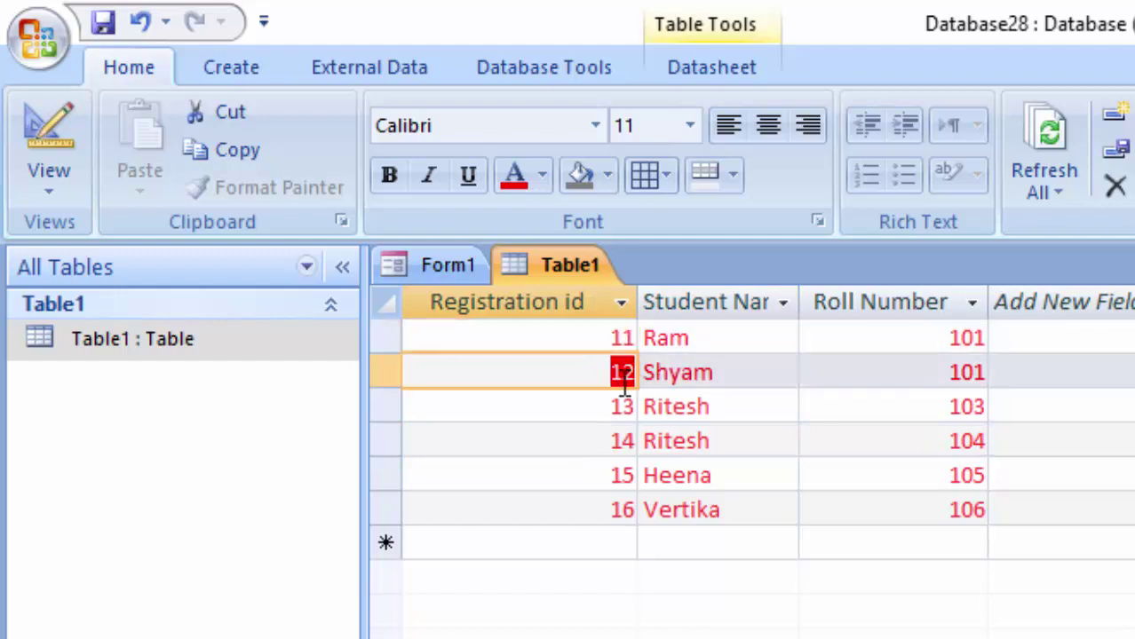
Change Shyam's Registration id to 11 and dismiss the duplicate-values warning.
text(1)
key(Tab)
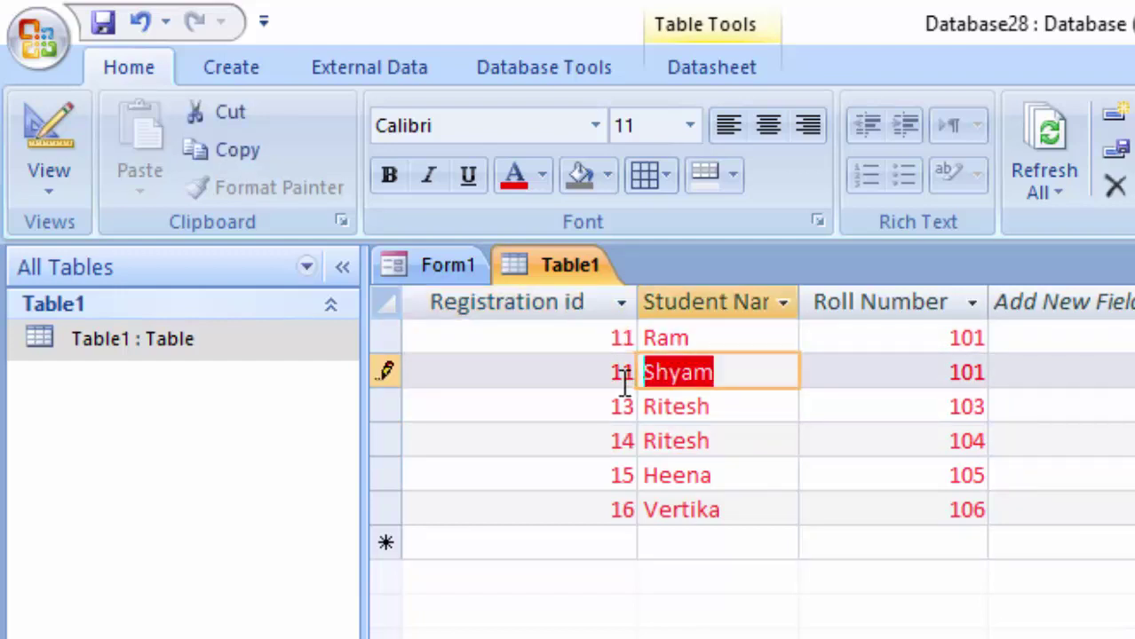
key(Tab)
key(Tab)
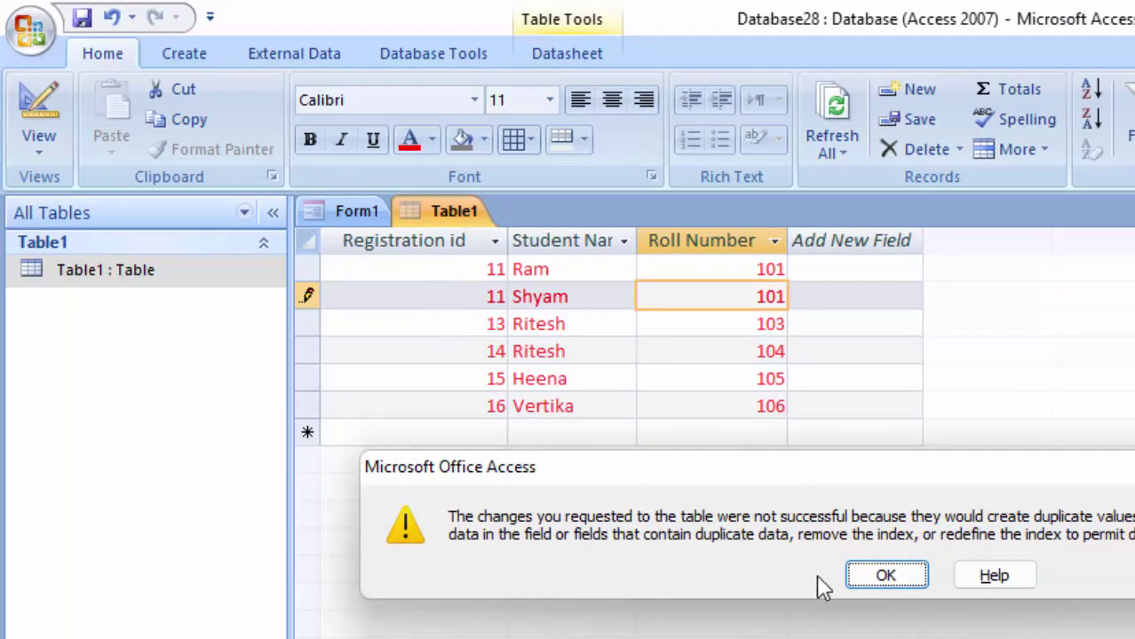
click(908, 578)
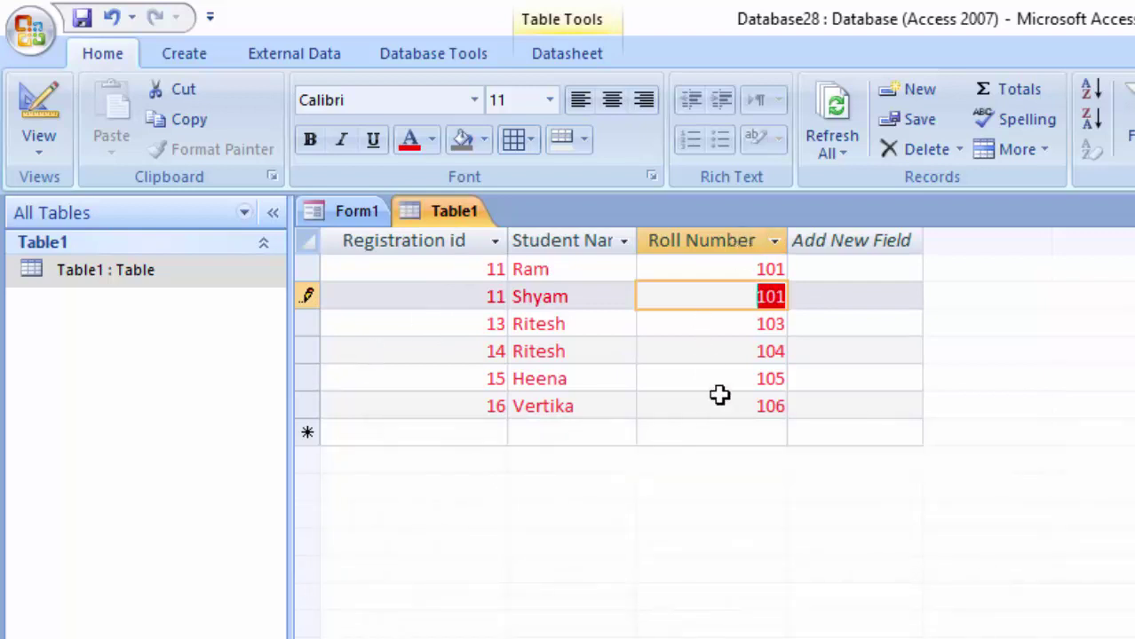
Attempt Design View, dismiss the duplicate warning again, and erase Shyam's Registration id 11.
click(42, 142)
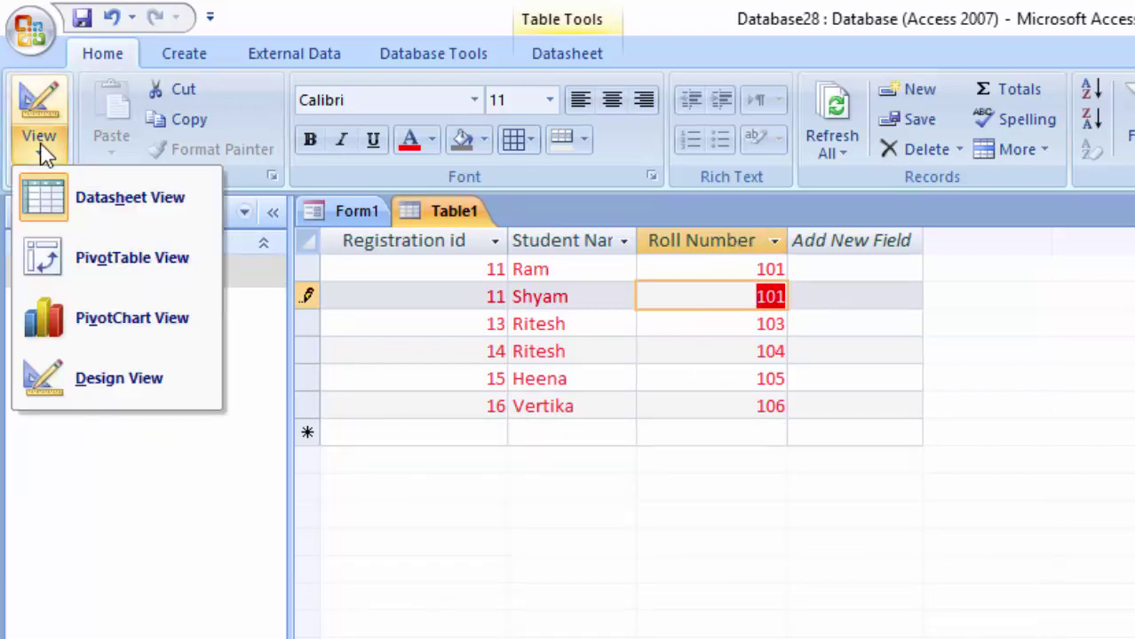
click(122, 377)
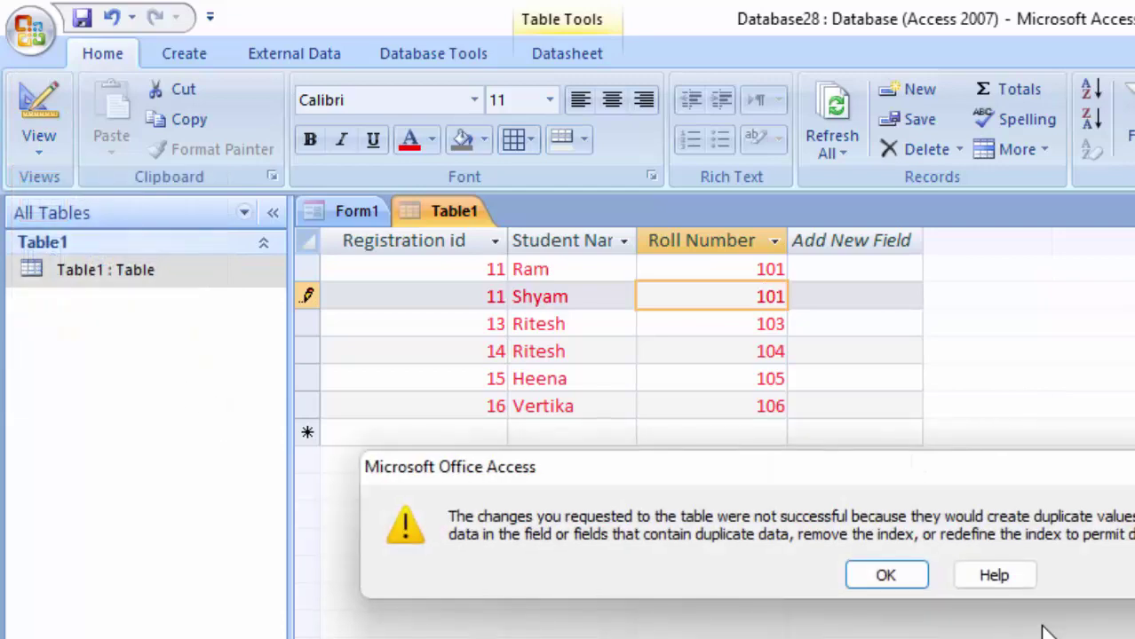
click(873, 579)
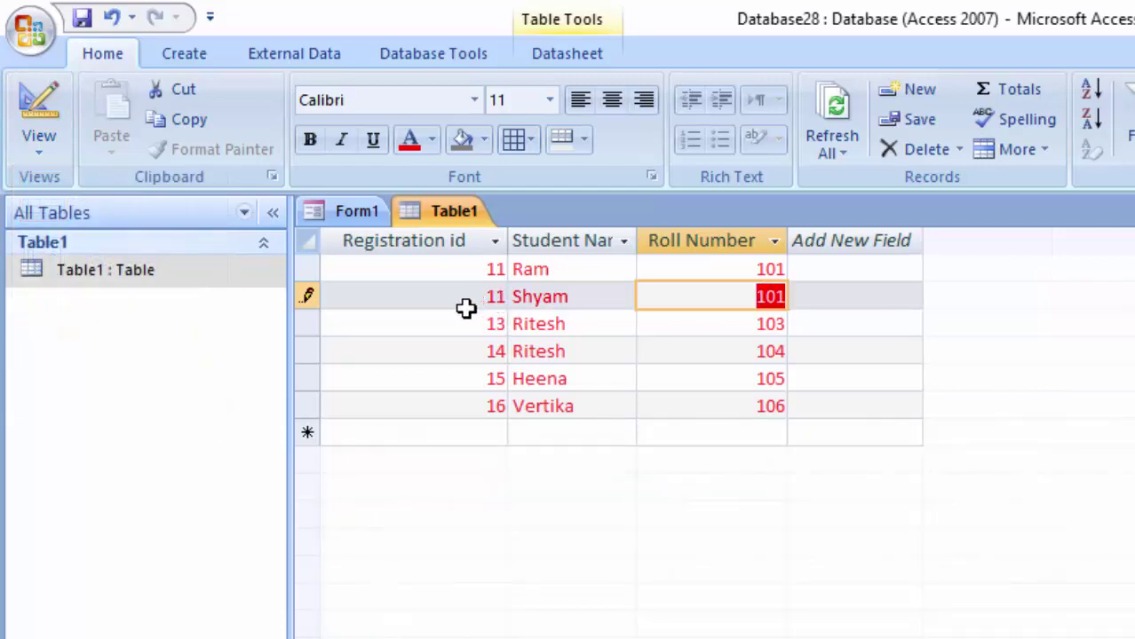
click(458, 300)
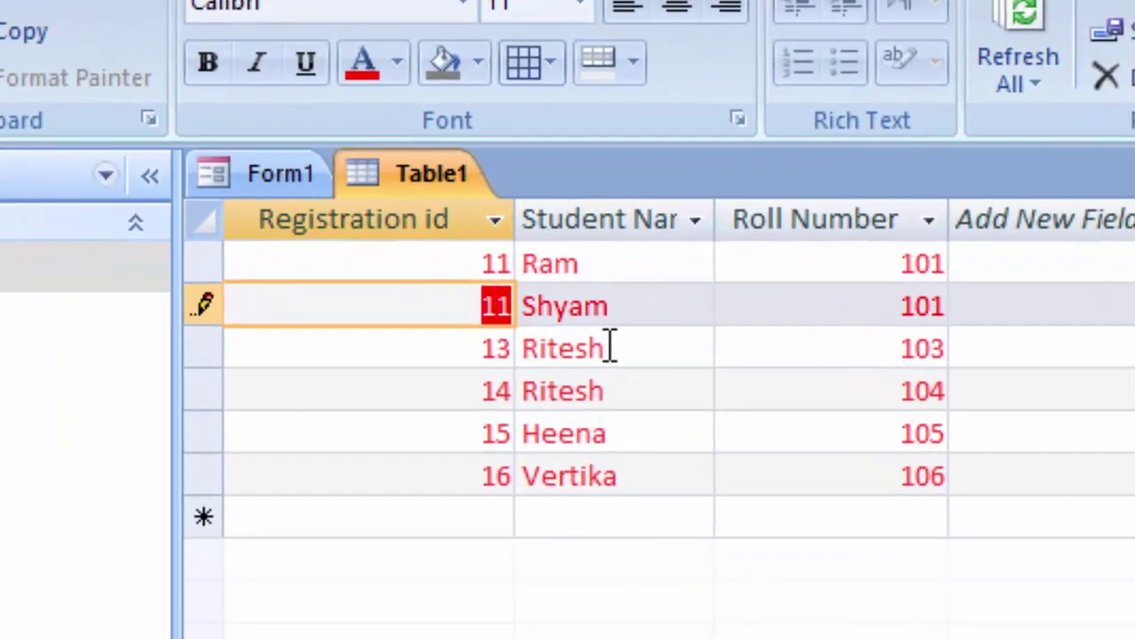
key(BackSpace)
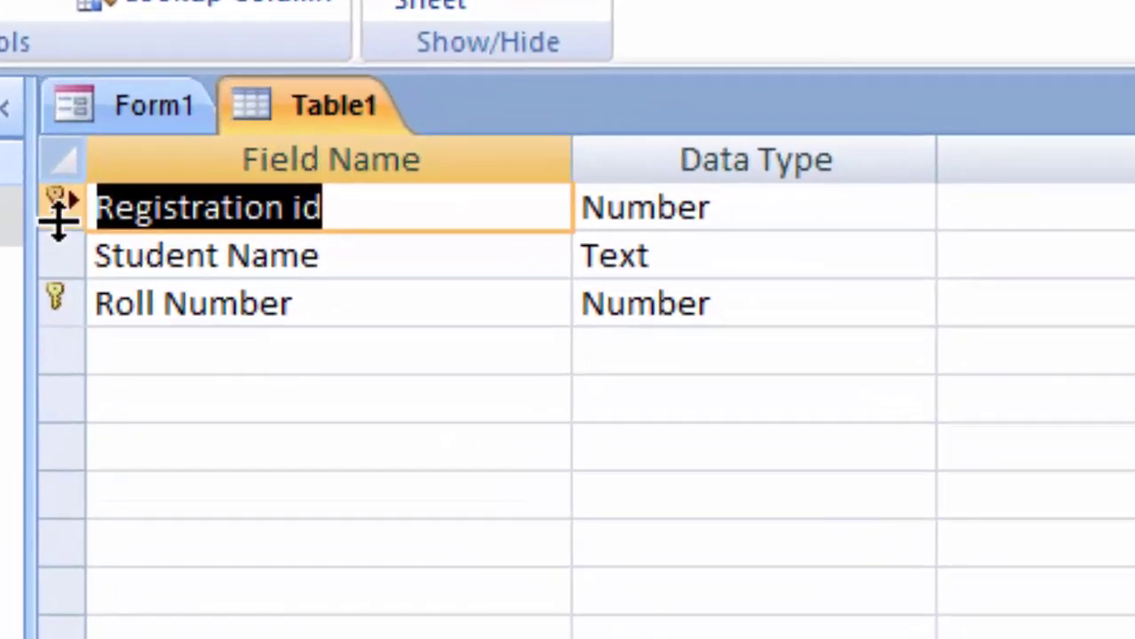
Save Table1 without a primary key and view its six records, Ram and Shyam sharing 101.
mouse_move(57, 215)
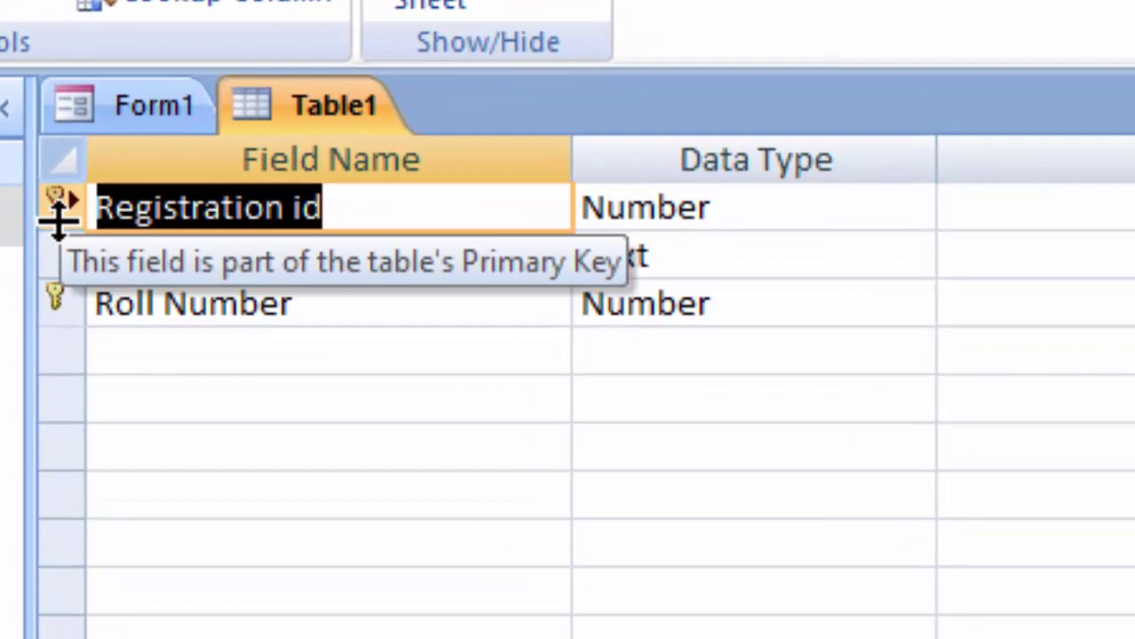
click(66, 305)
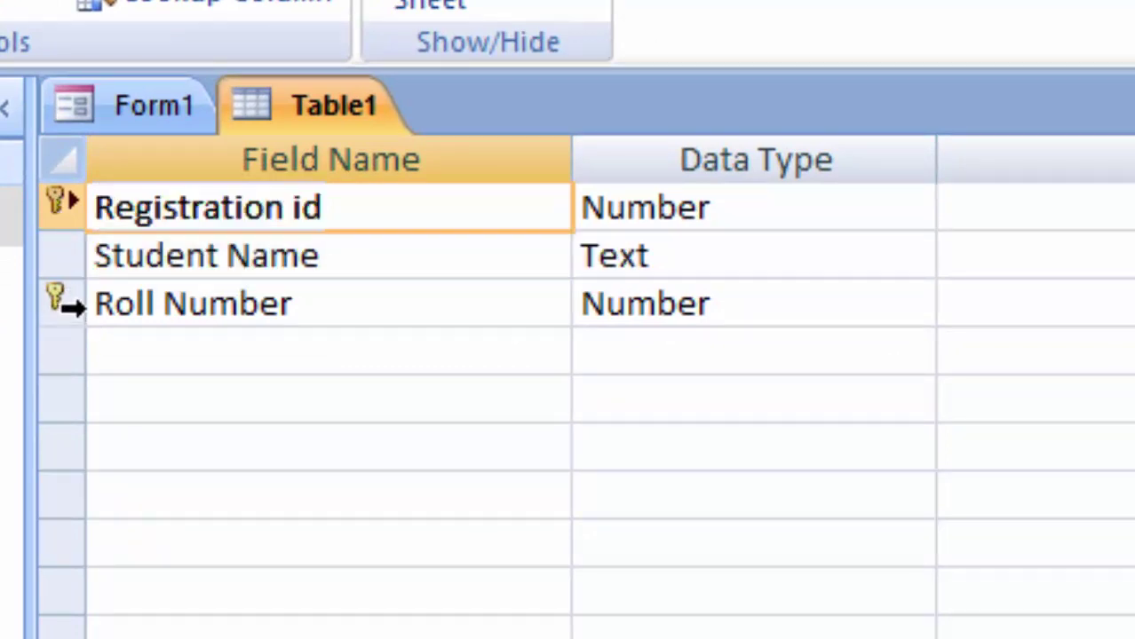
click(69, 305)
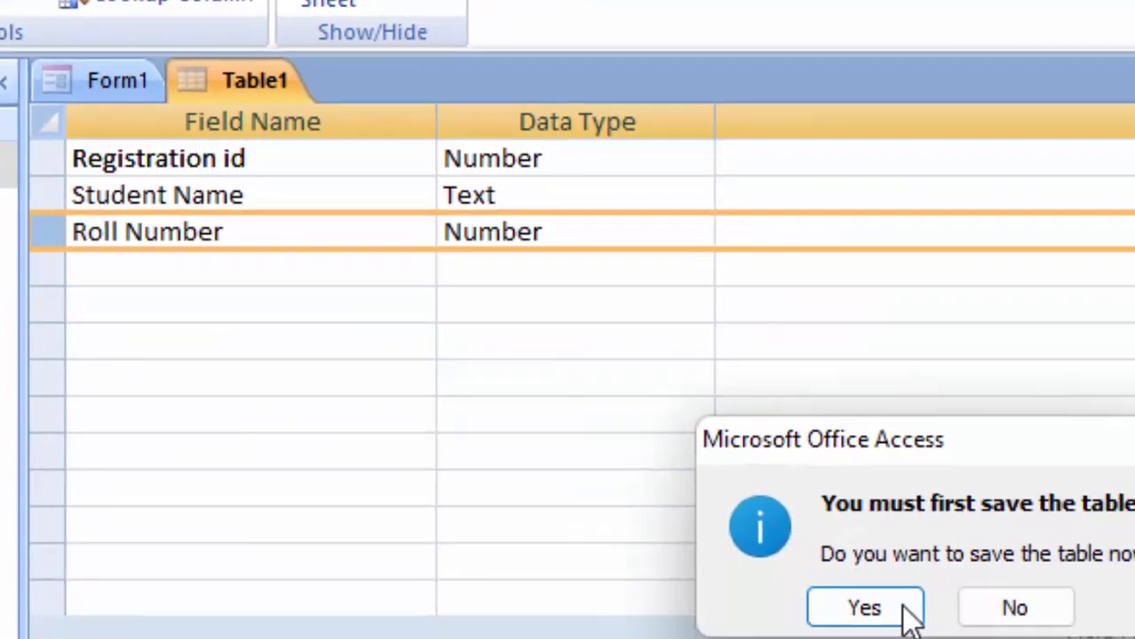
click(899, 604)
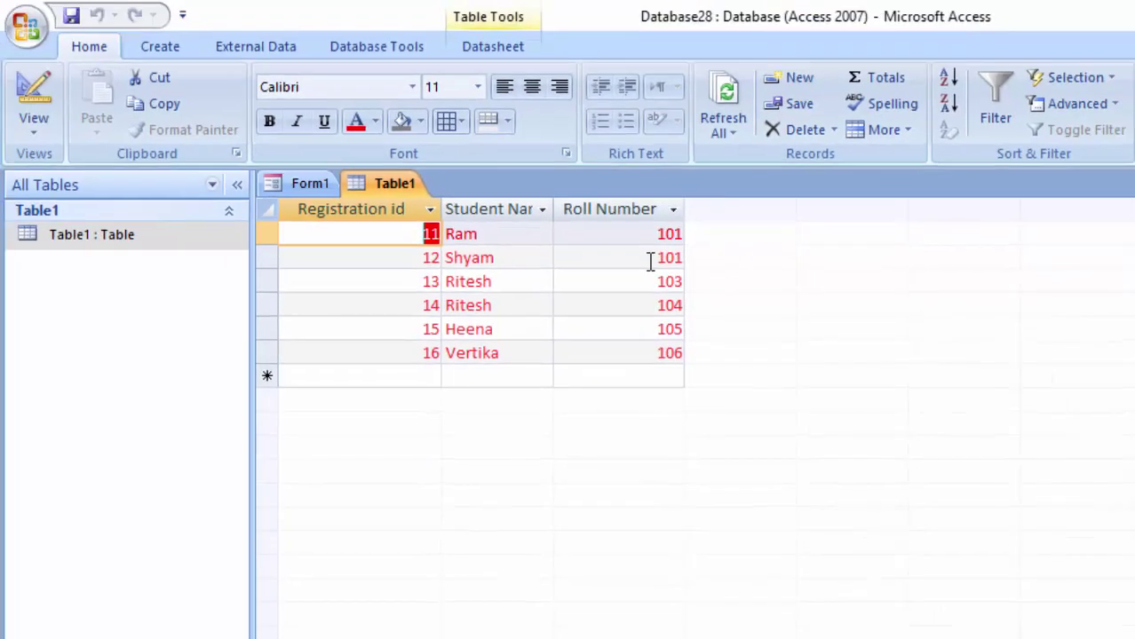
In Table1's Design View, make Registration id the sole primary key and select the Roll Number field.
click(33, 120)
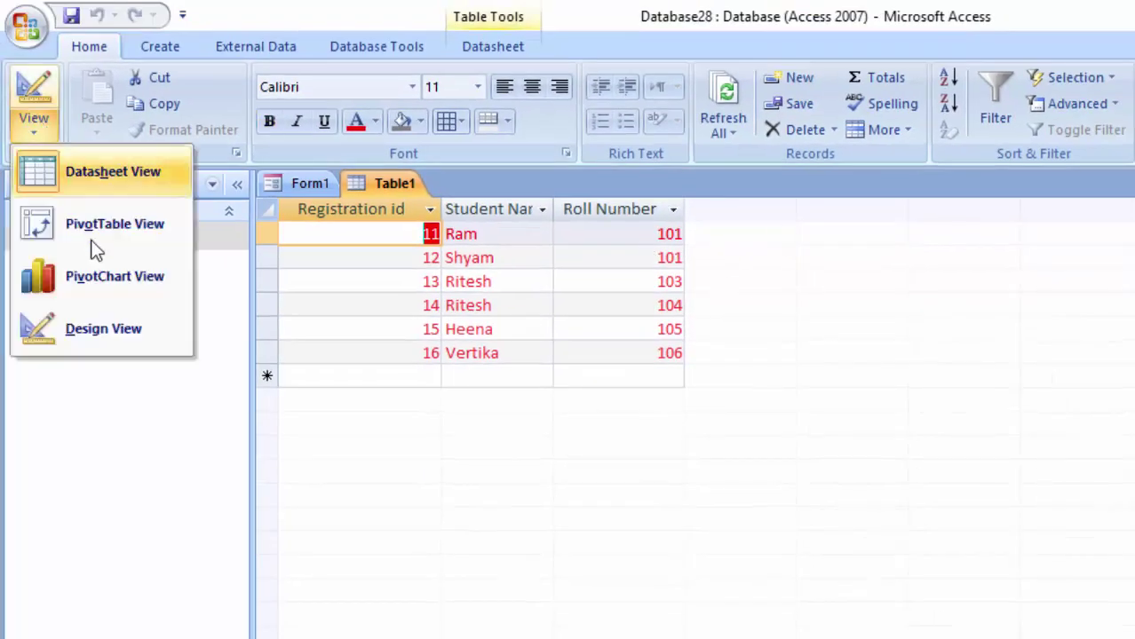
click(140, 332)
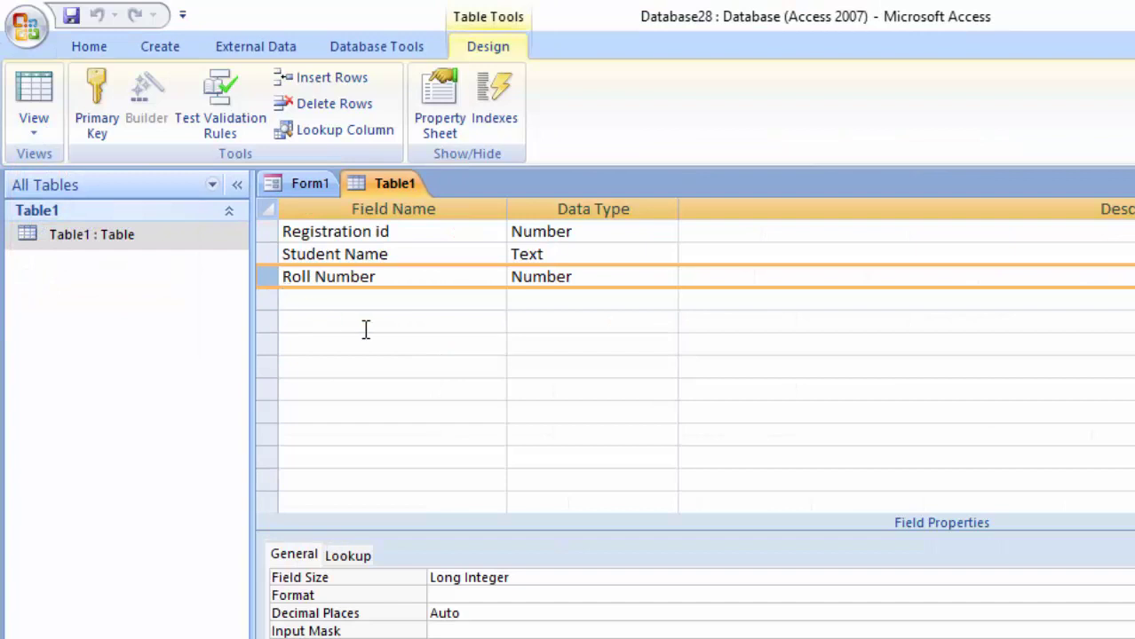
right_click(268, 233)
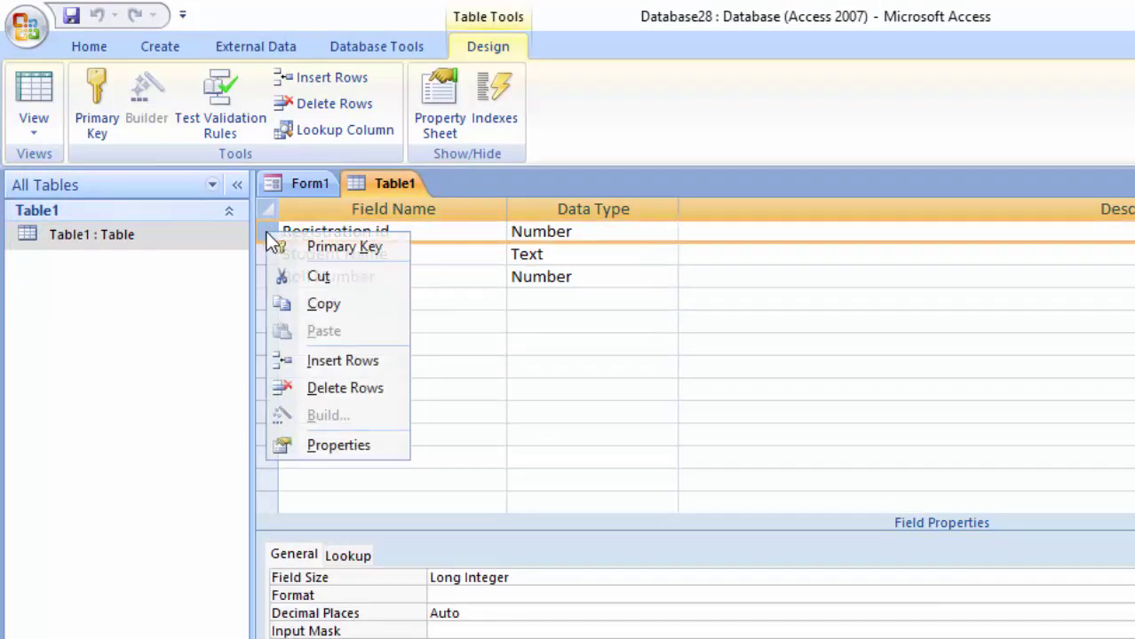
click(315, 246)
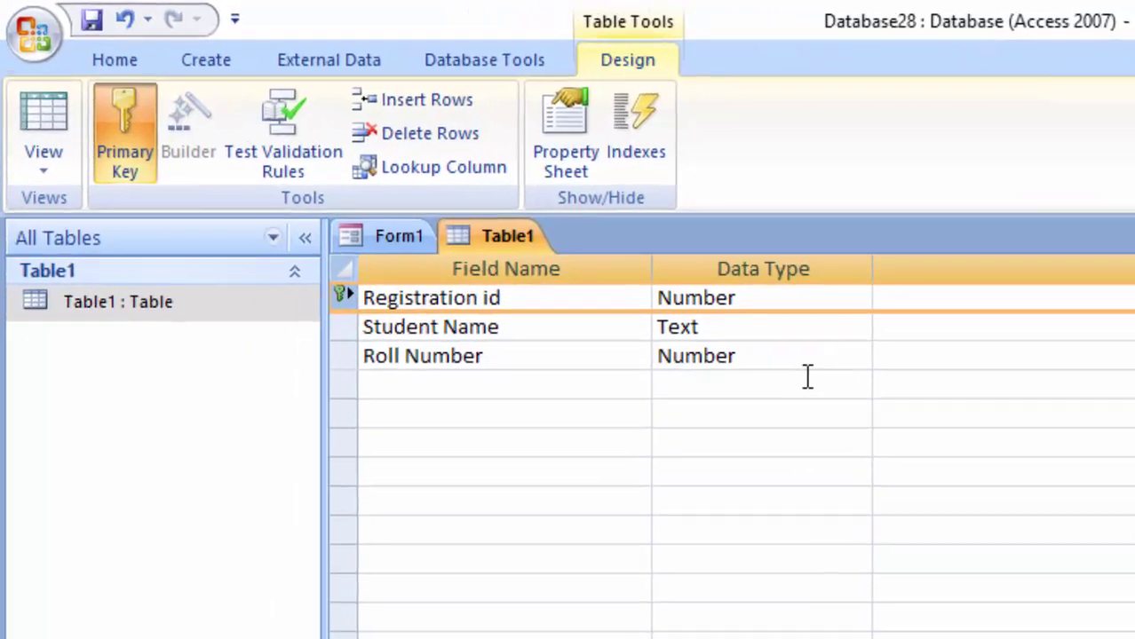
click(641, 283)
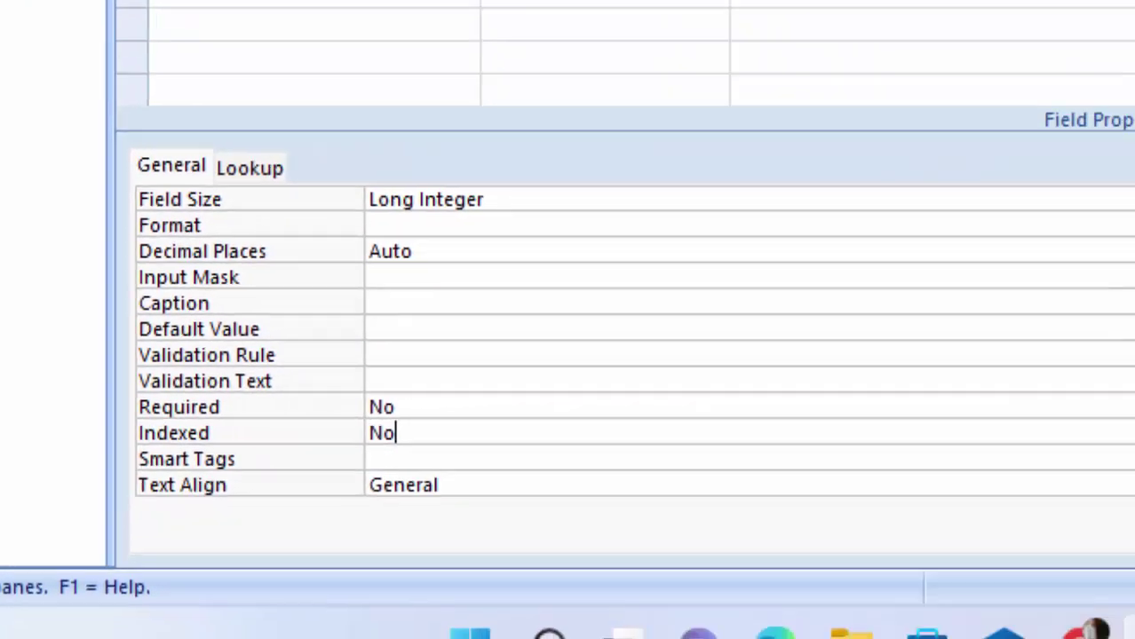
Set Roll Number's Indexed to Yes (No Duplicates) and try saving, which fails with duplicate-value errors.
key(alt+Down)
key(Down)
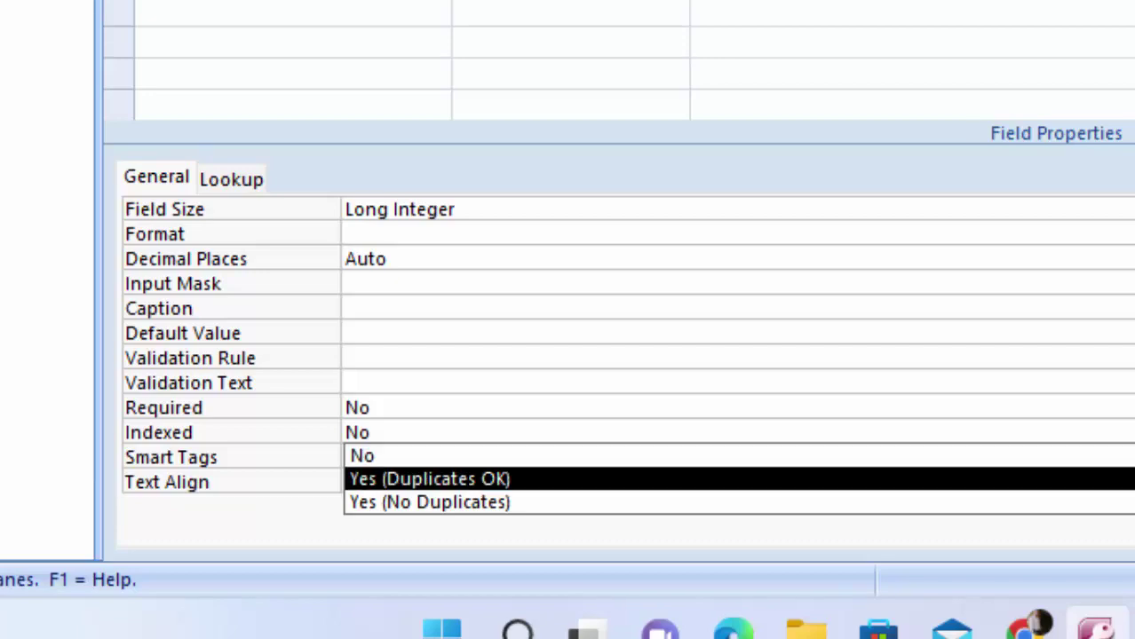
key(Down)
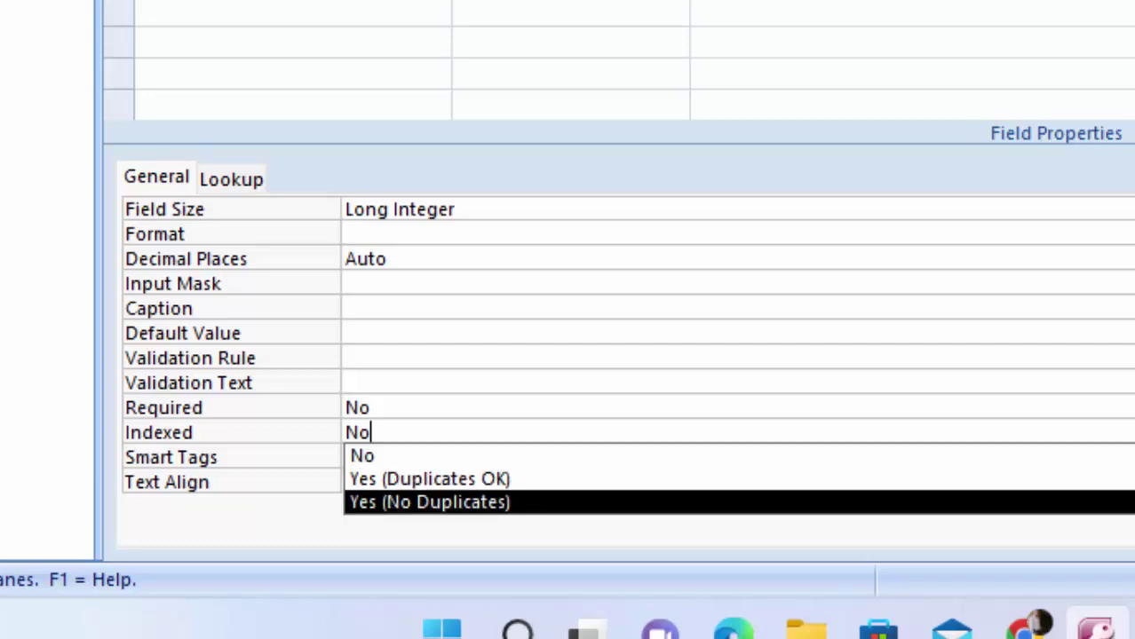
key(Return)
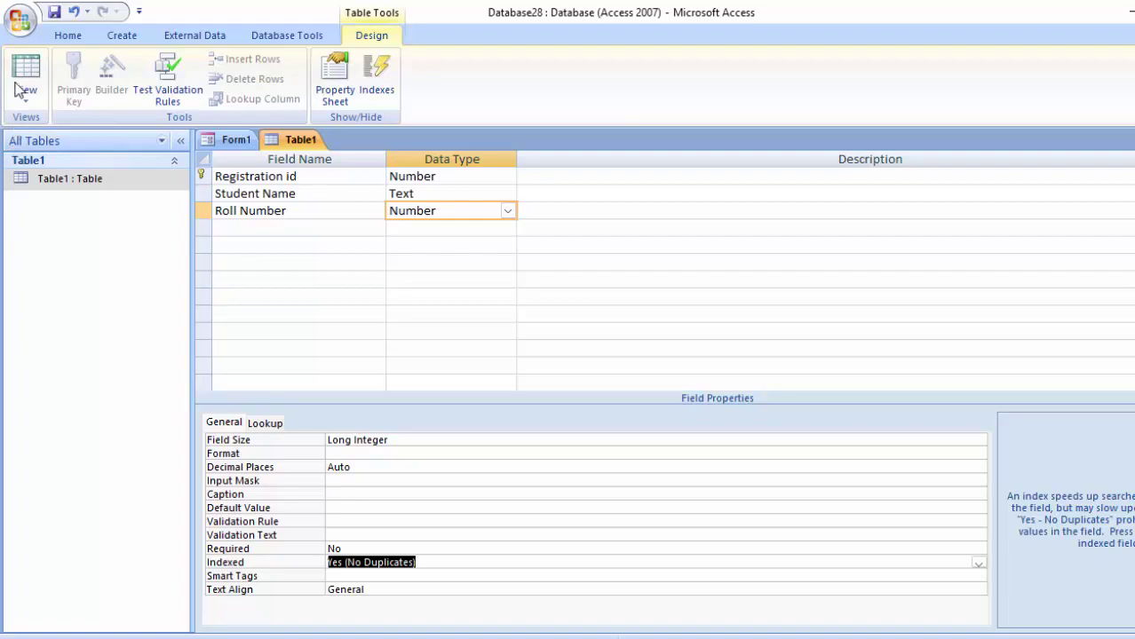
click(18, 84)
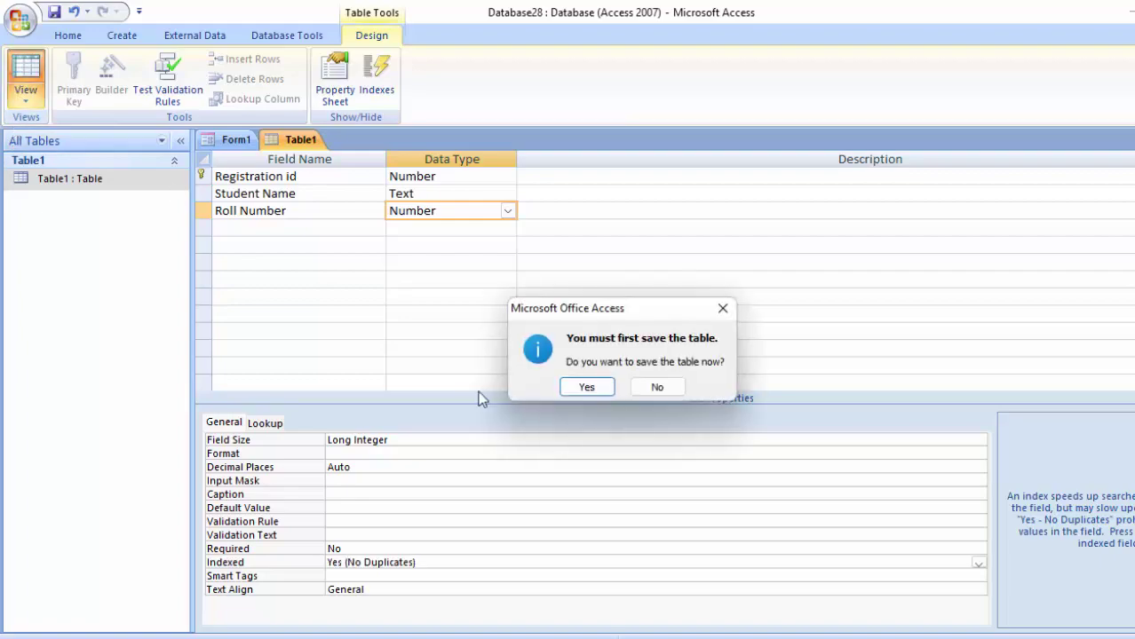
click(586, 389)
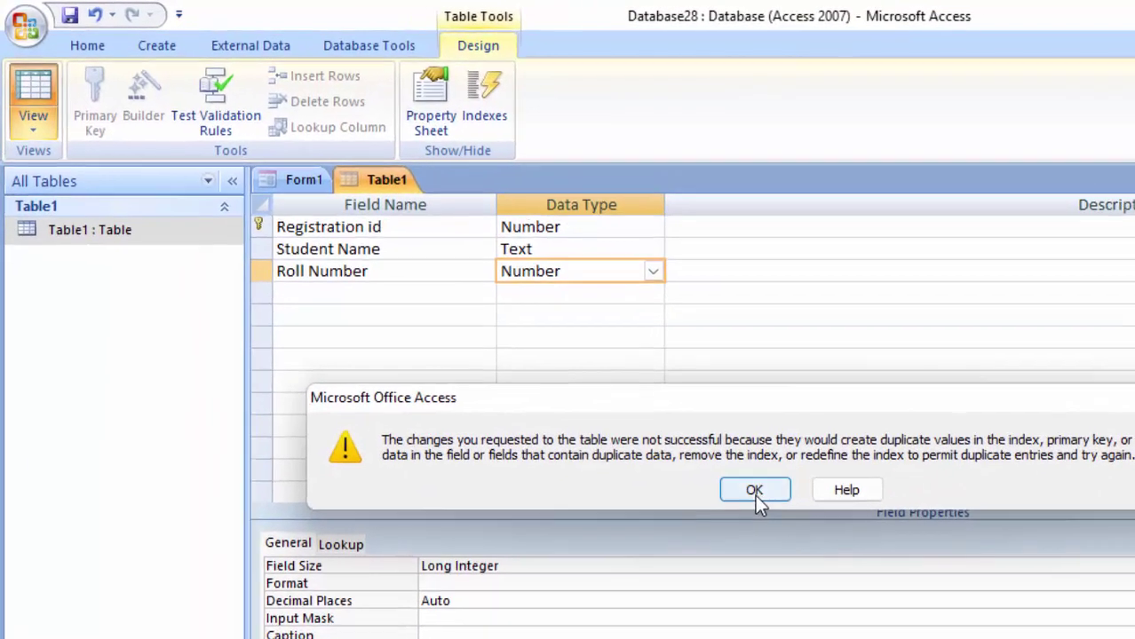
click(628, 406)
click(908, 573)
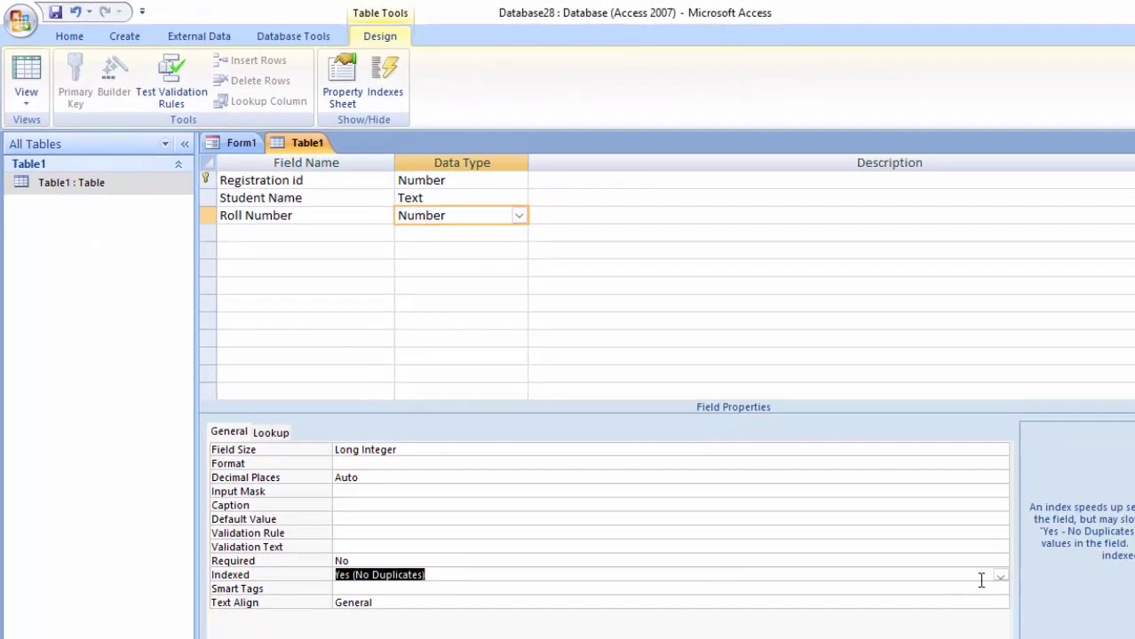
Change Roll Number's Indexed to Yes (Duplicates OK) and return to the datasheet.
click(1000, 575)
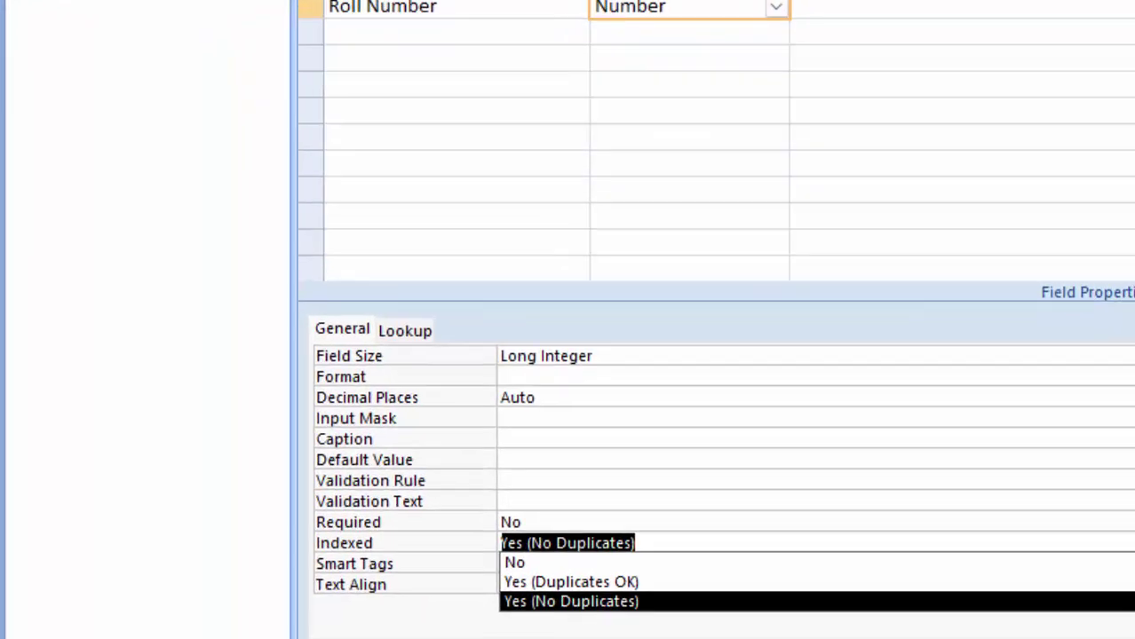
click(977, 603)
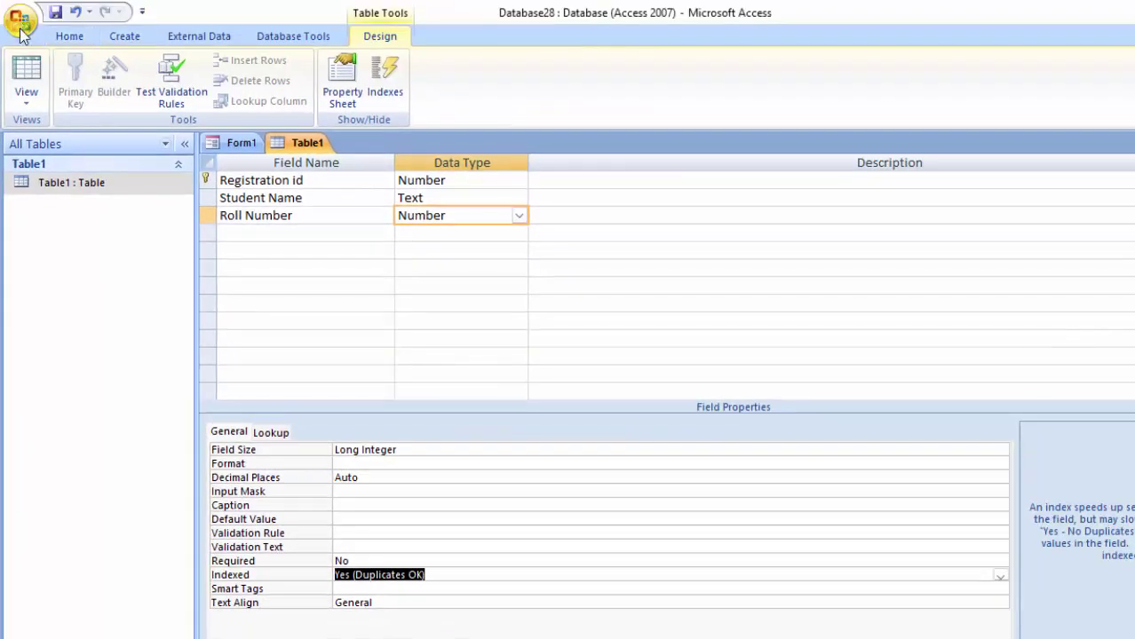
click(26, 80)
Save Table1 and change Shyam's duplicate roll number from 101 to 102.
click(599, 396)
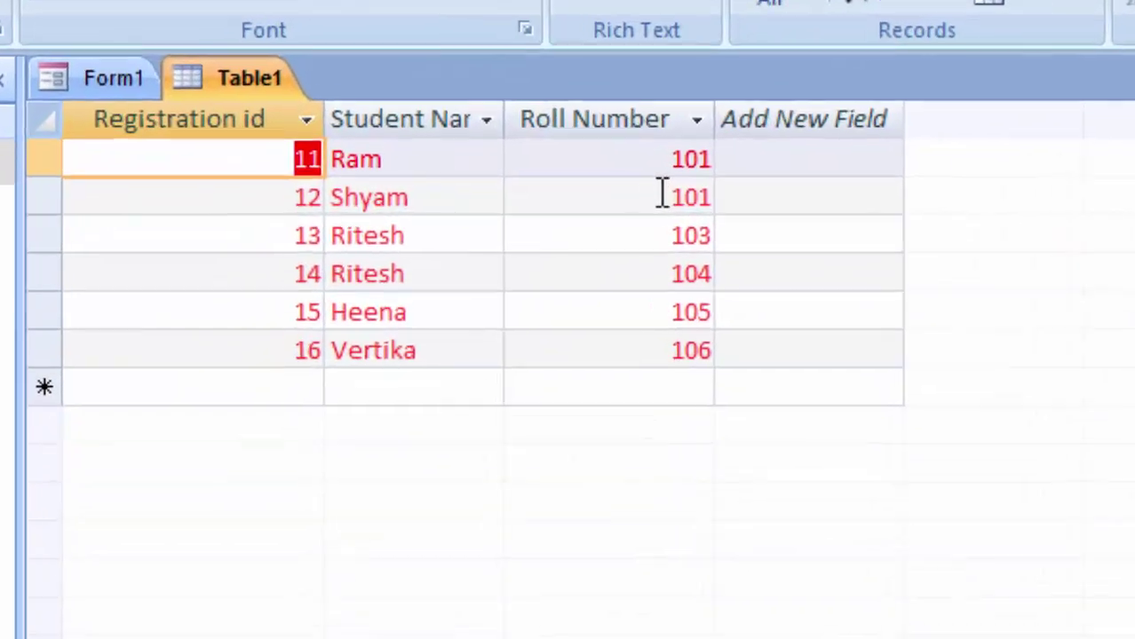
double_click(524, 201)
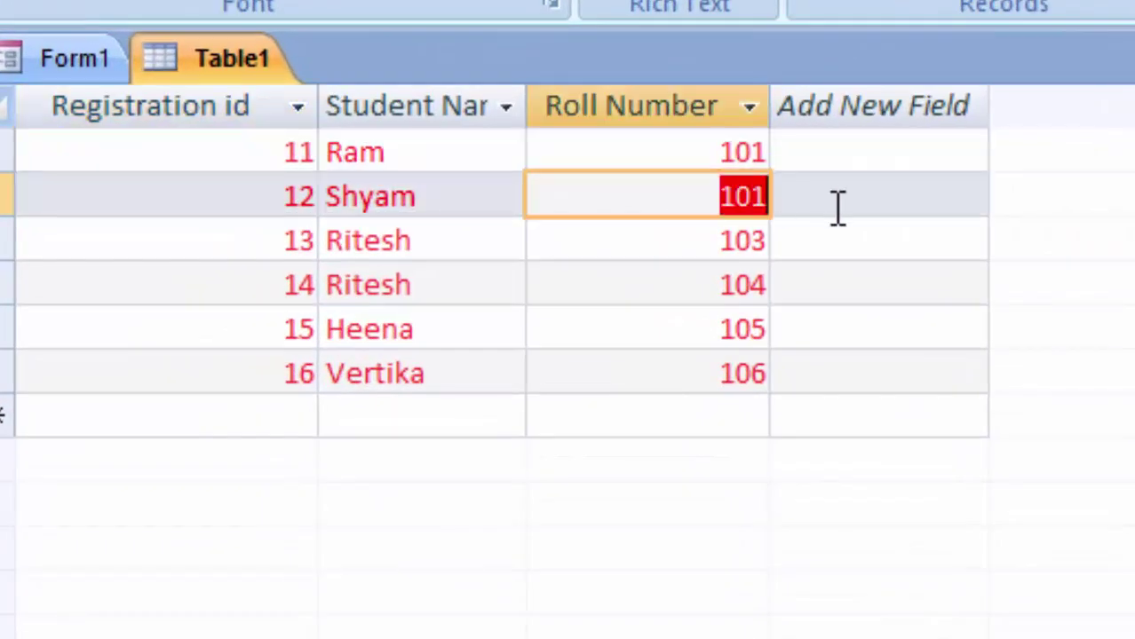
key(BackSpace)
text(02)
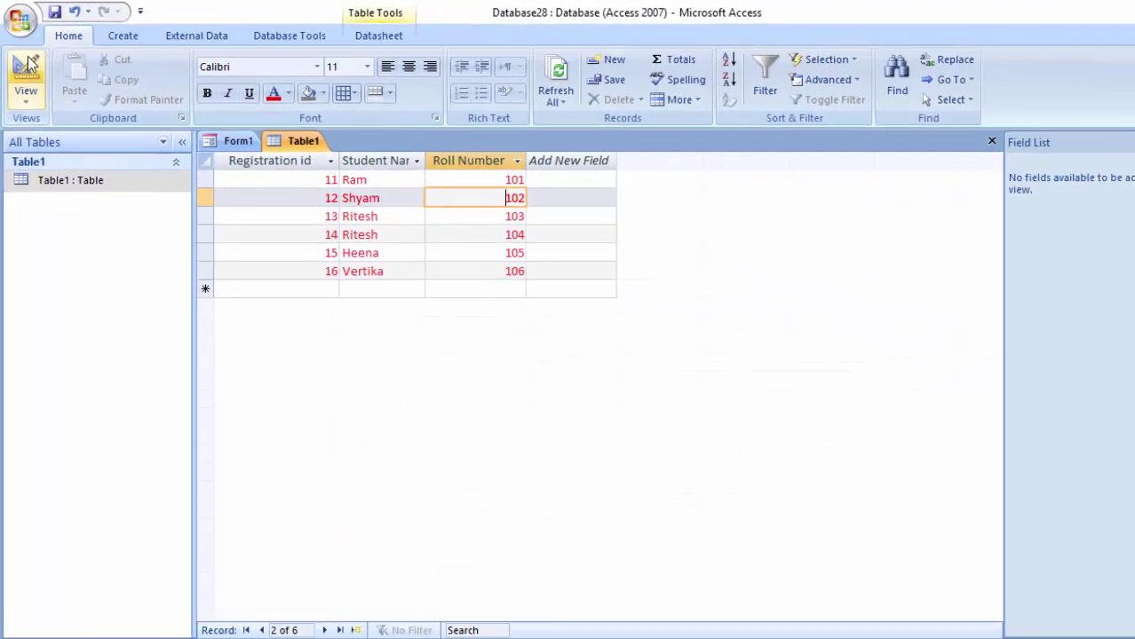
In Design View, set Roll Number's Indexed property to Yes (No Duplicates), then save Table1 and return to Datasheet View.
click(26, 67)
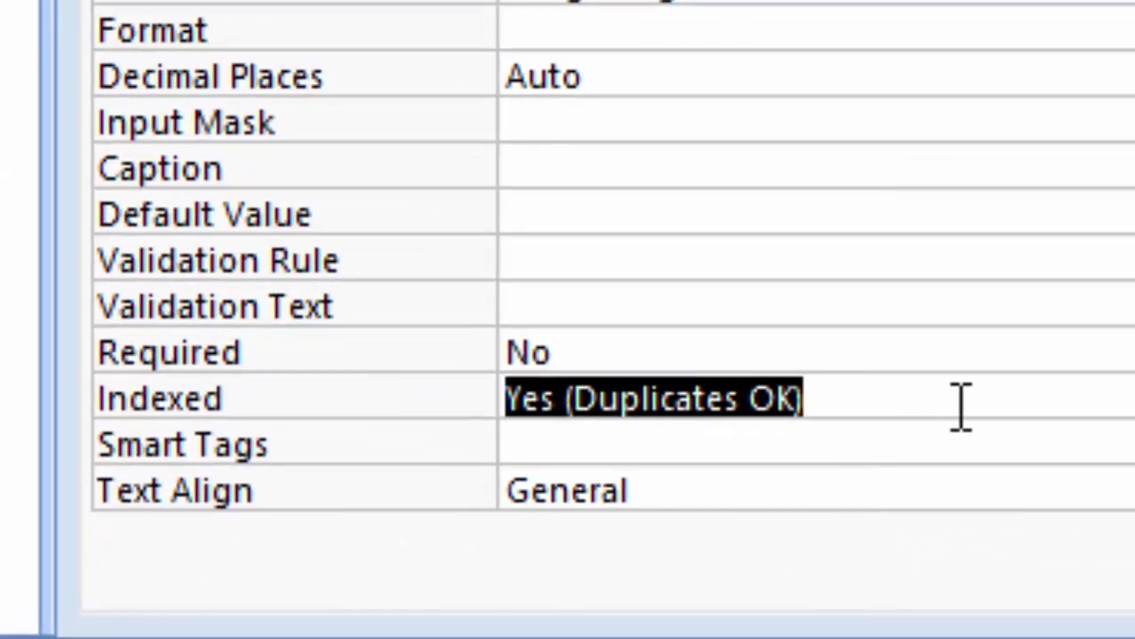
click(962, 409)
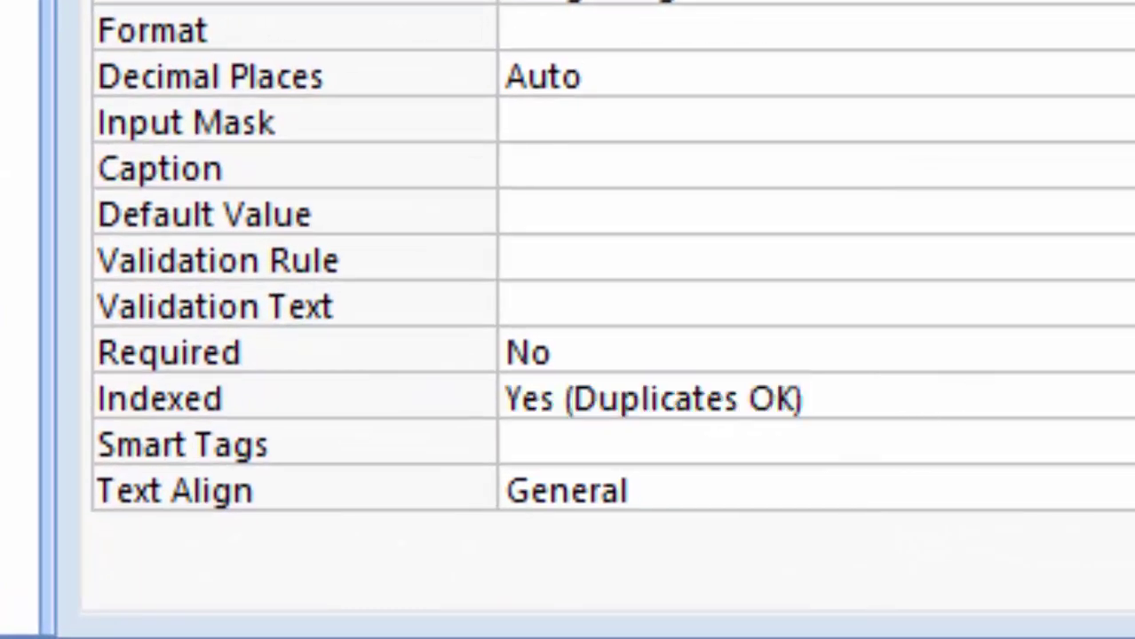
key(alt+Down)
key(Down)
key(Return)
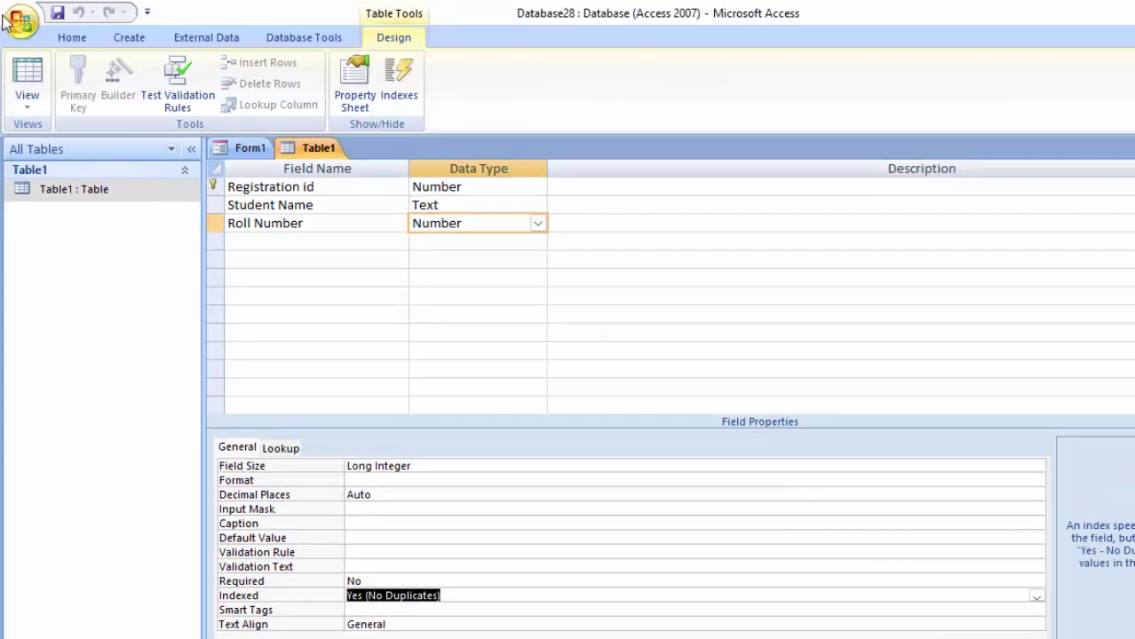
click(27, 79)
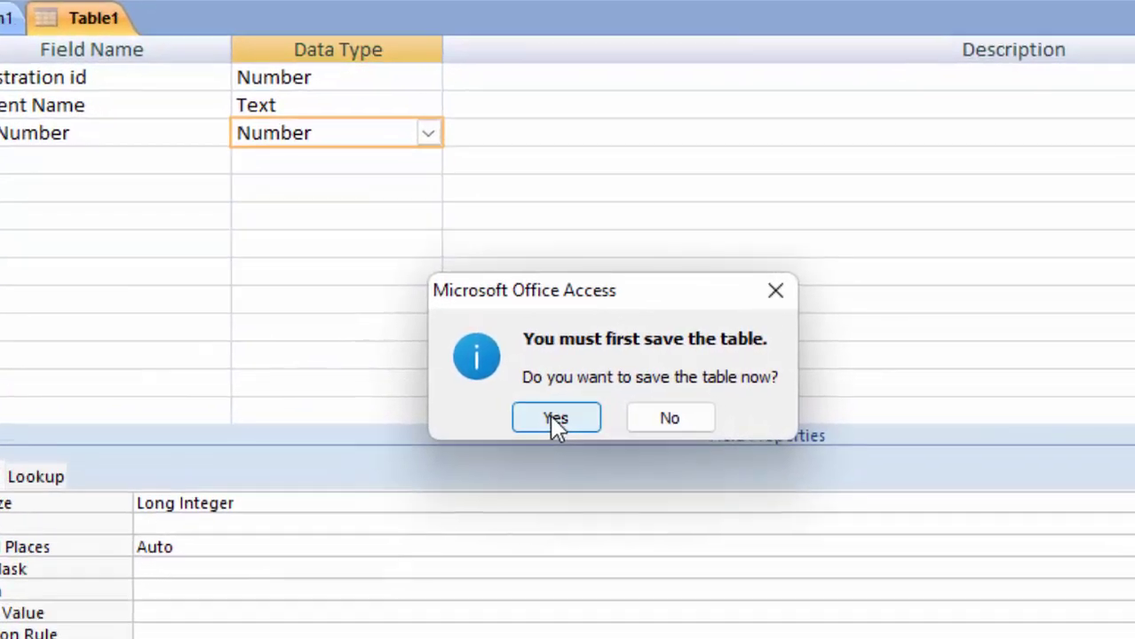
click(622, 409)
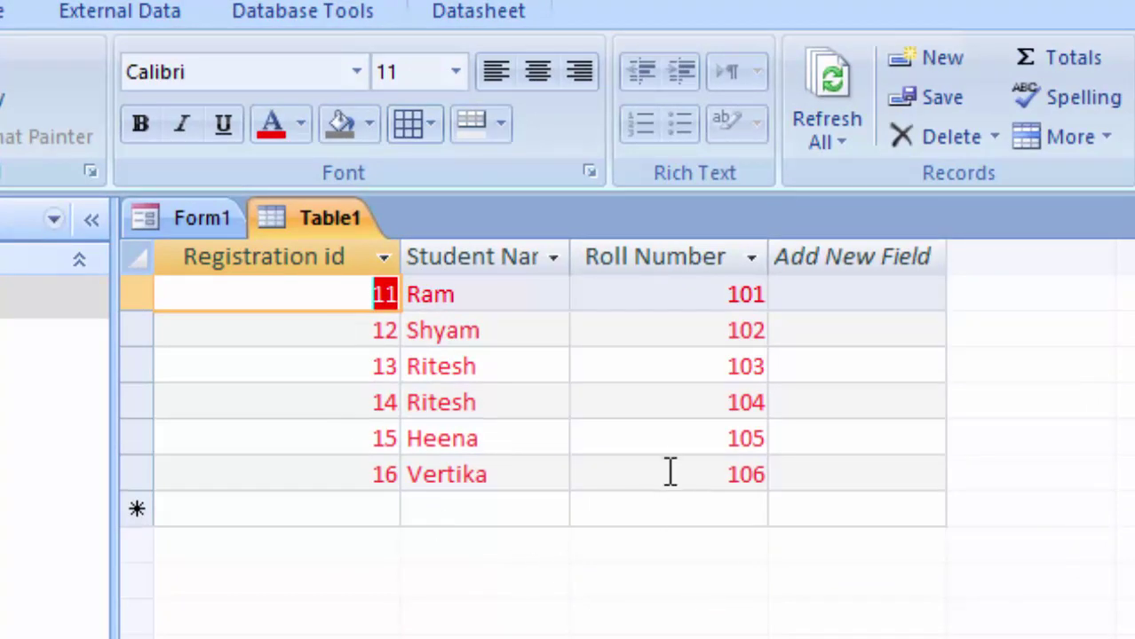
Enter a new record with Registration id 17, name Hitesh and roll number 106.
click(484, 510)
click(366, 510)
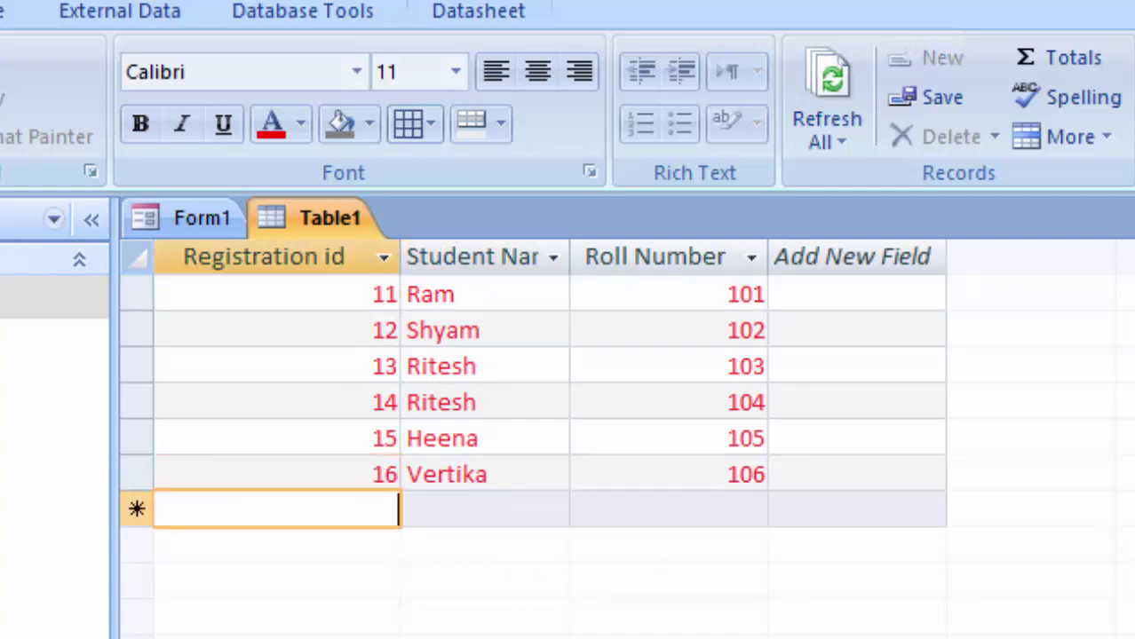
text(17)
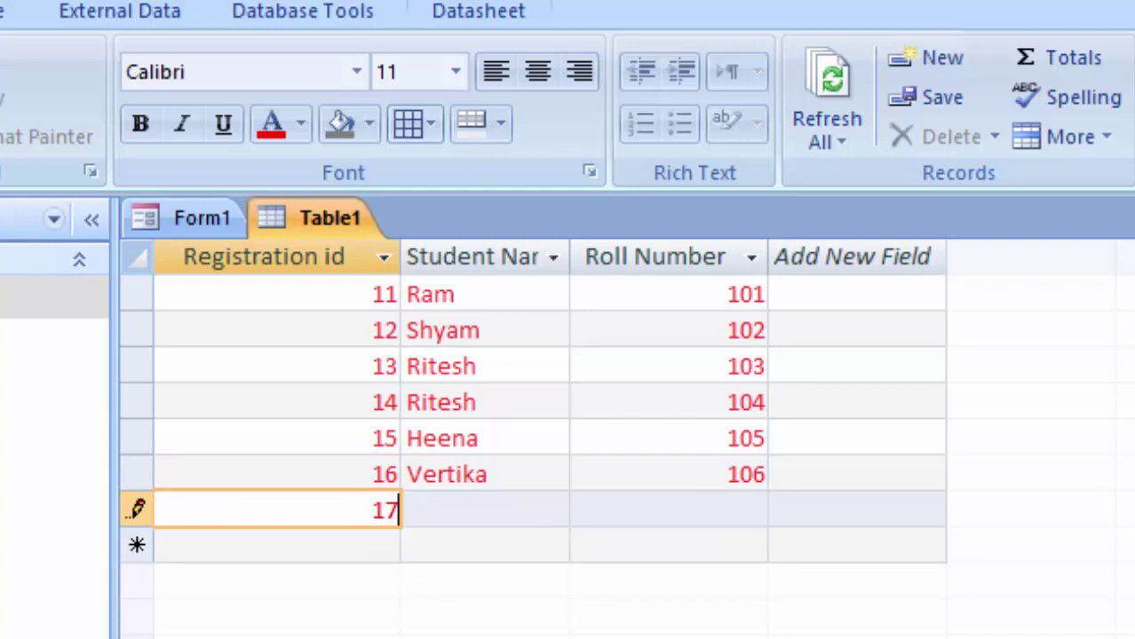
click(484, 511)
text(Hit)
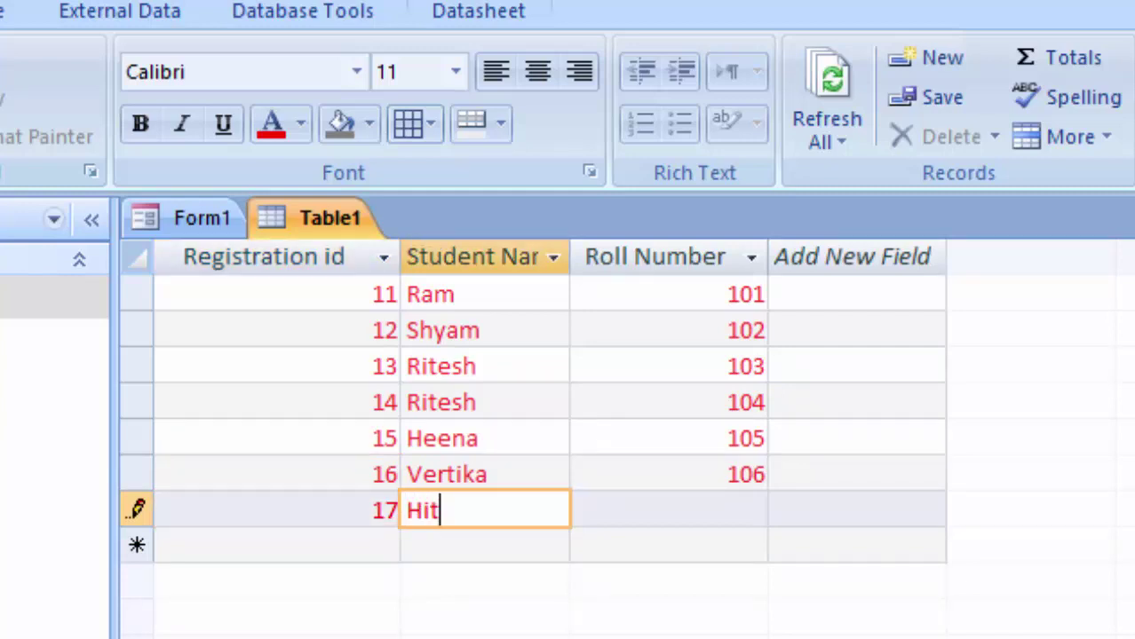
text(esh)
click(668, 511)
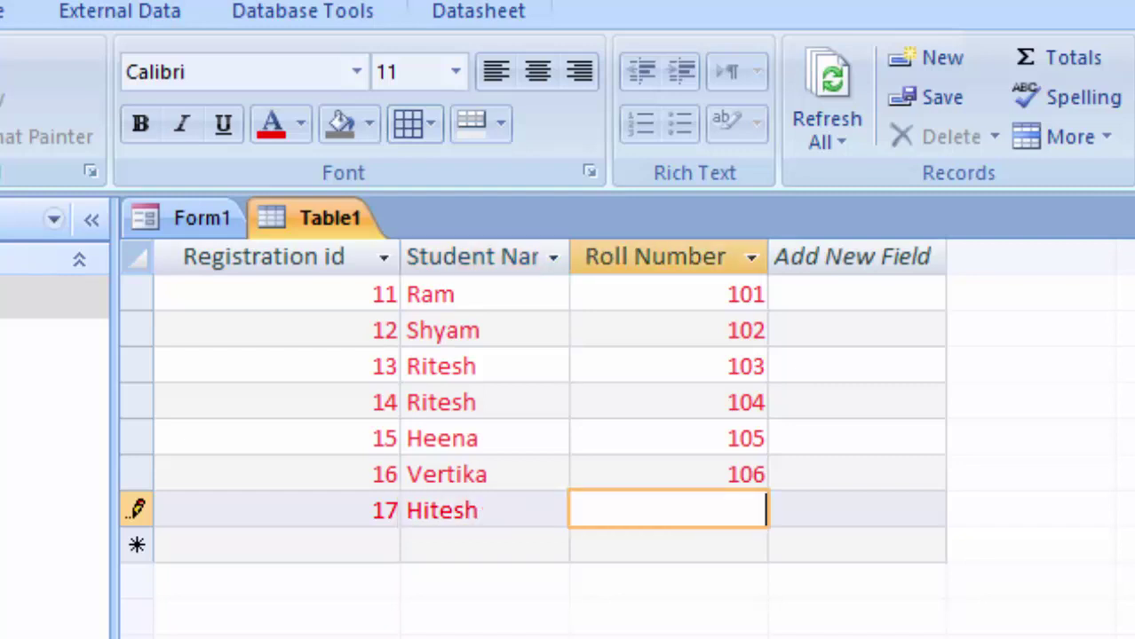
text(106)
key(Return)
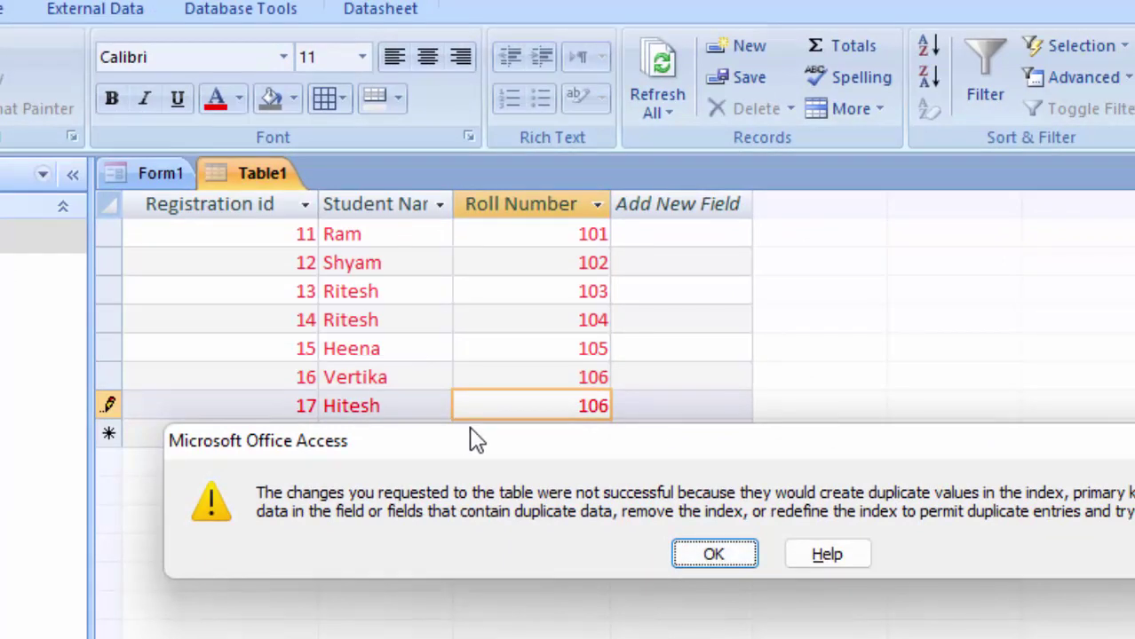
Dismiss the duplicate-value error, change Hitesh's roll number to 107, and save the record.
click(702, 559)
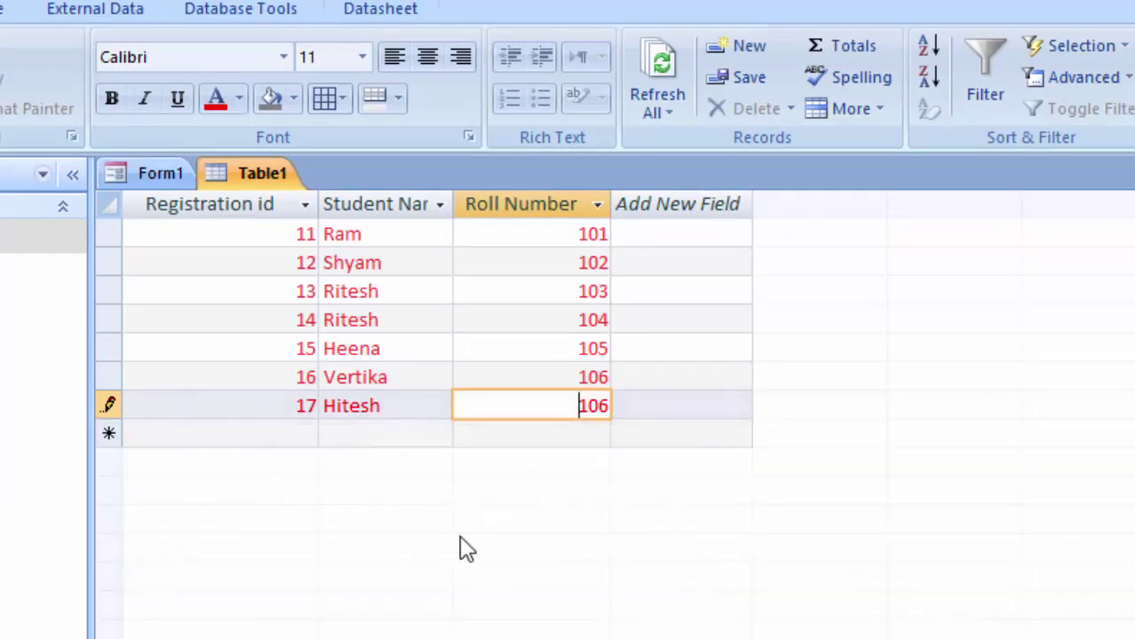
double_click(578, 407)
key(Delete)
key(shift+Return)
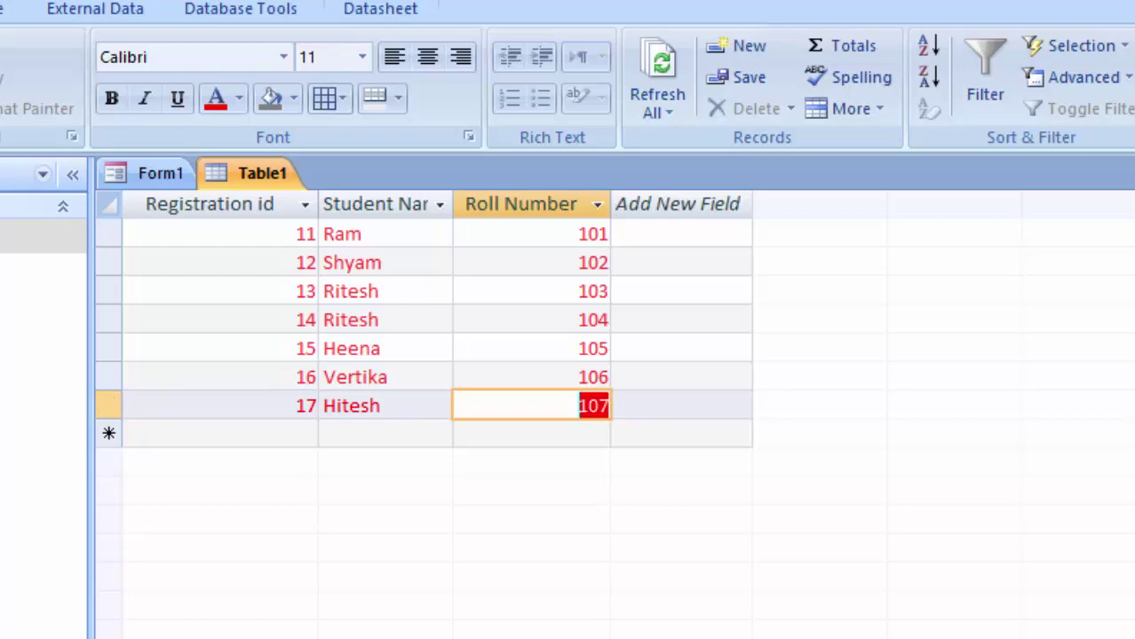